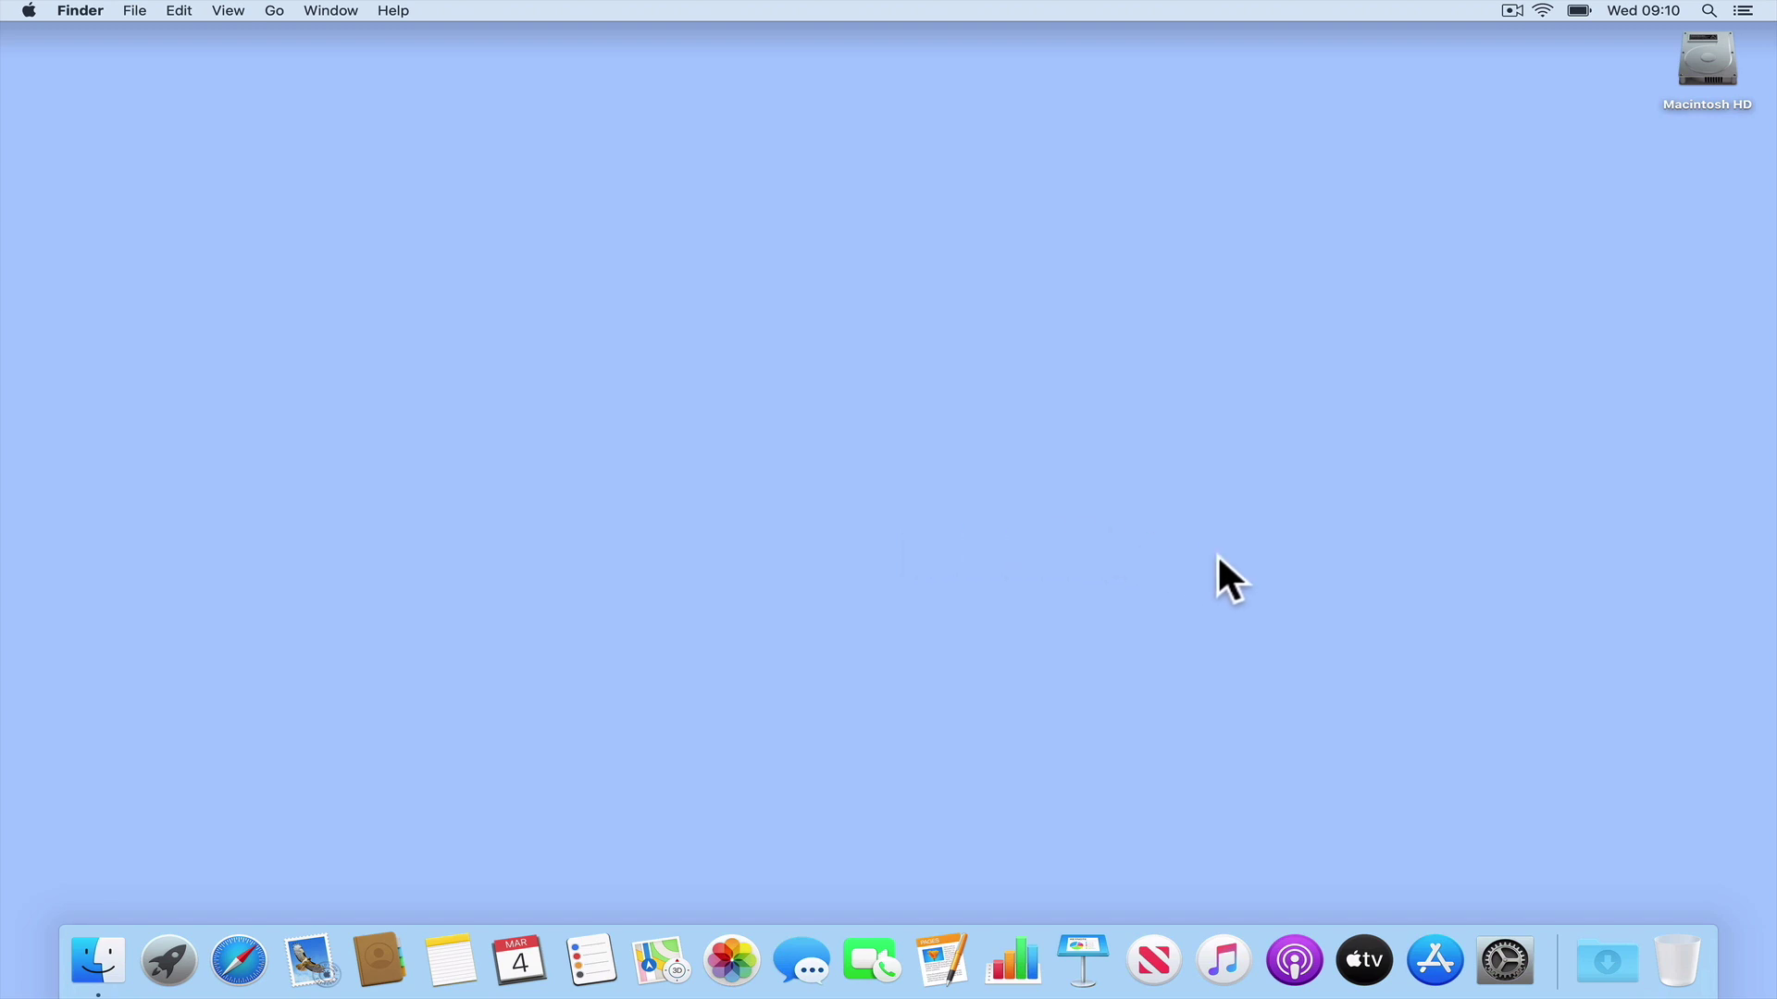
Open the Network settings in System Preferences and unlock them for changes with the administrator user name and password.
{"action": "left_click", "coordinate": [1505, 962]}
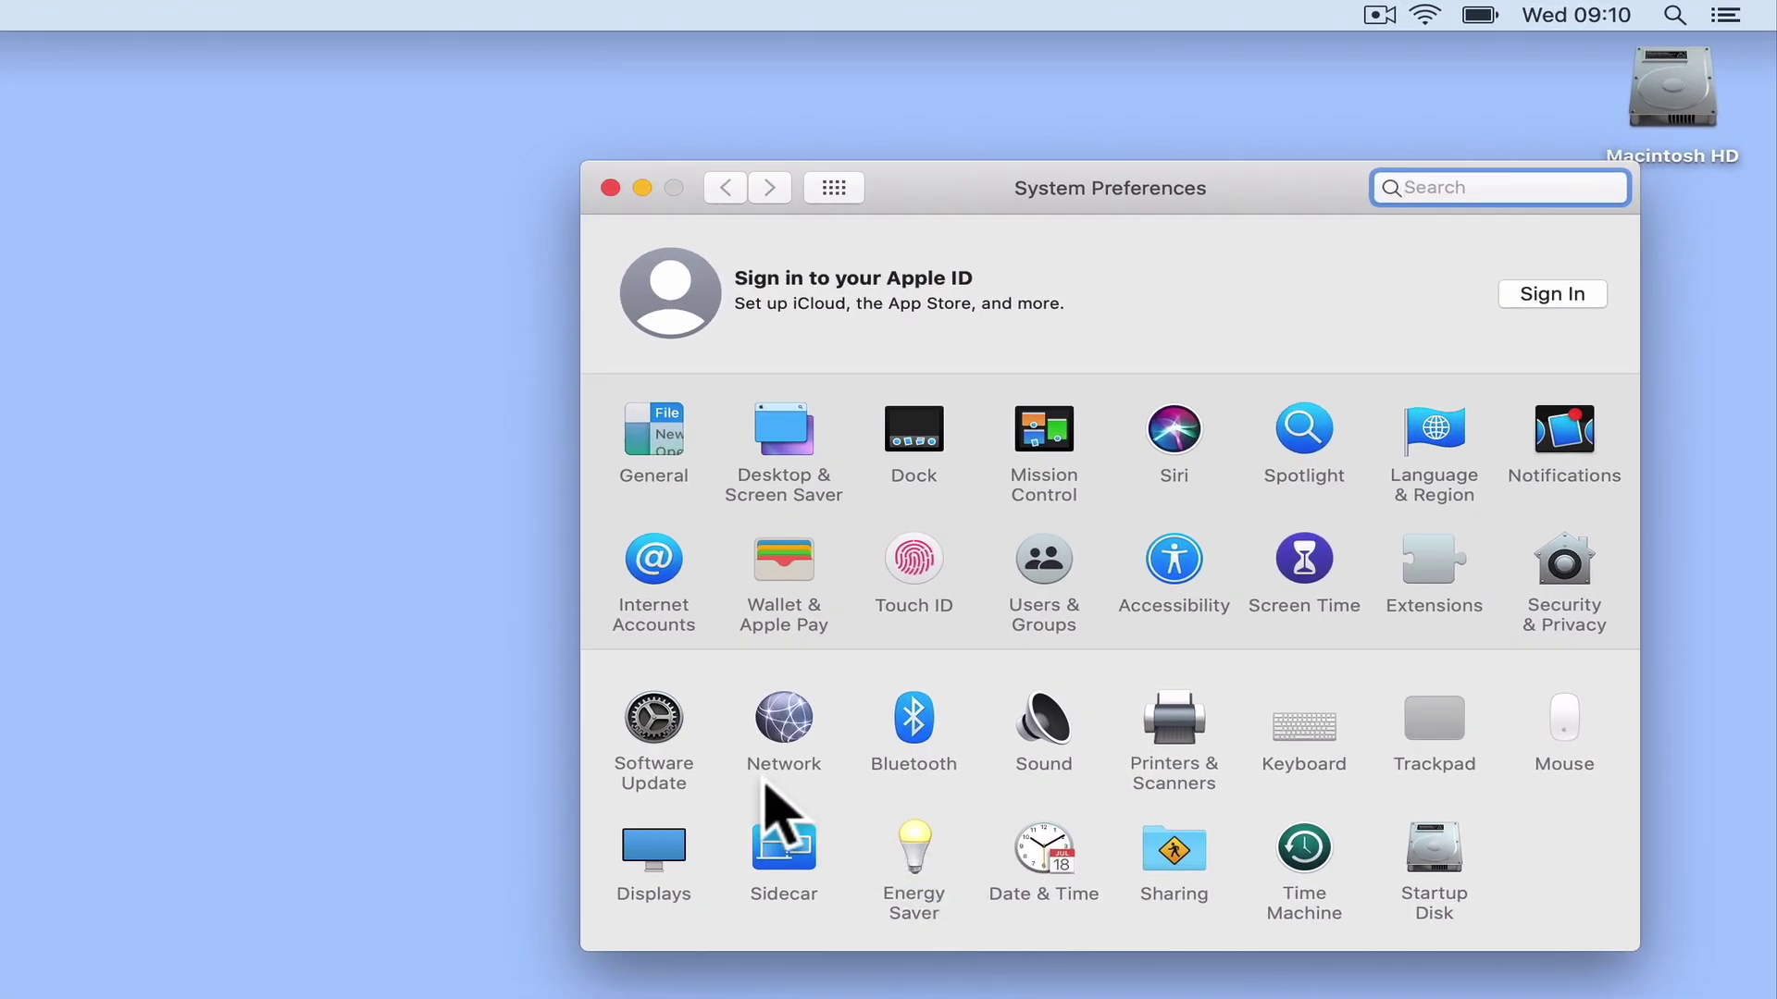
{"action": "left_click", "coordinate": [786, 722]}
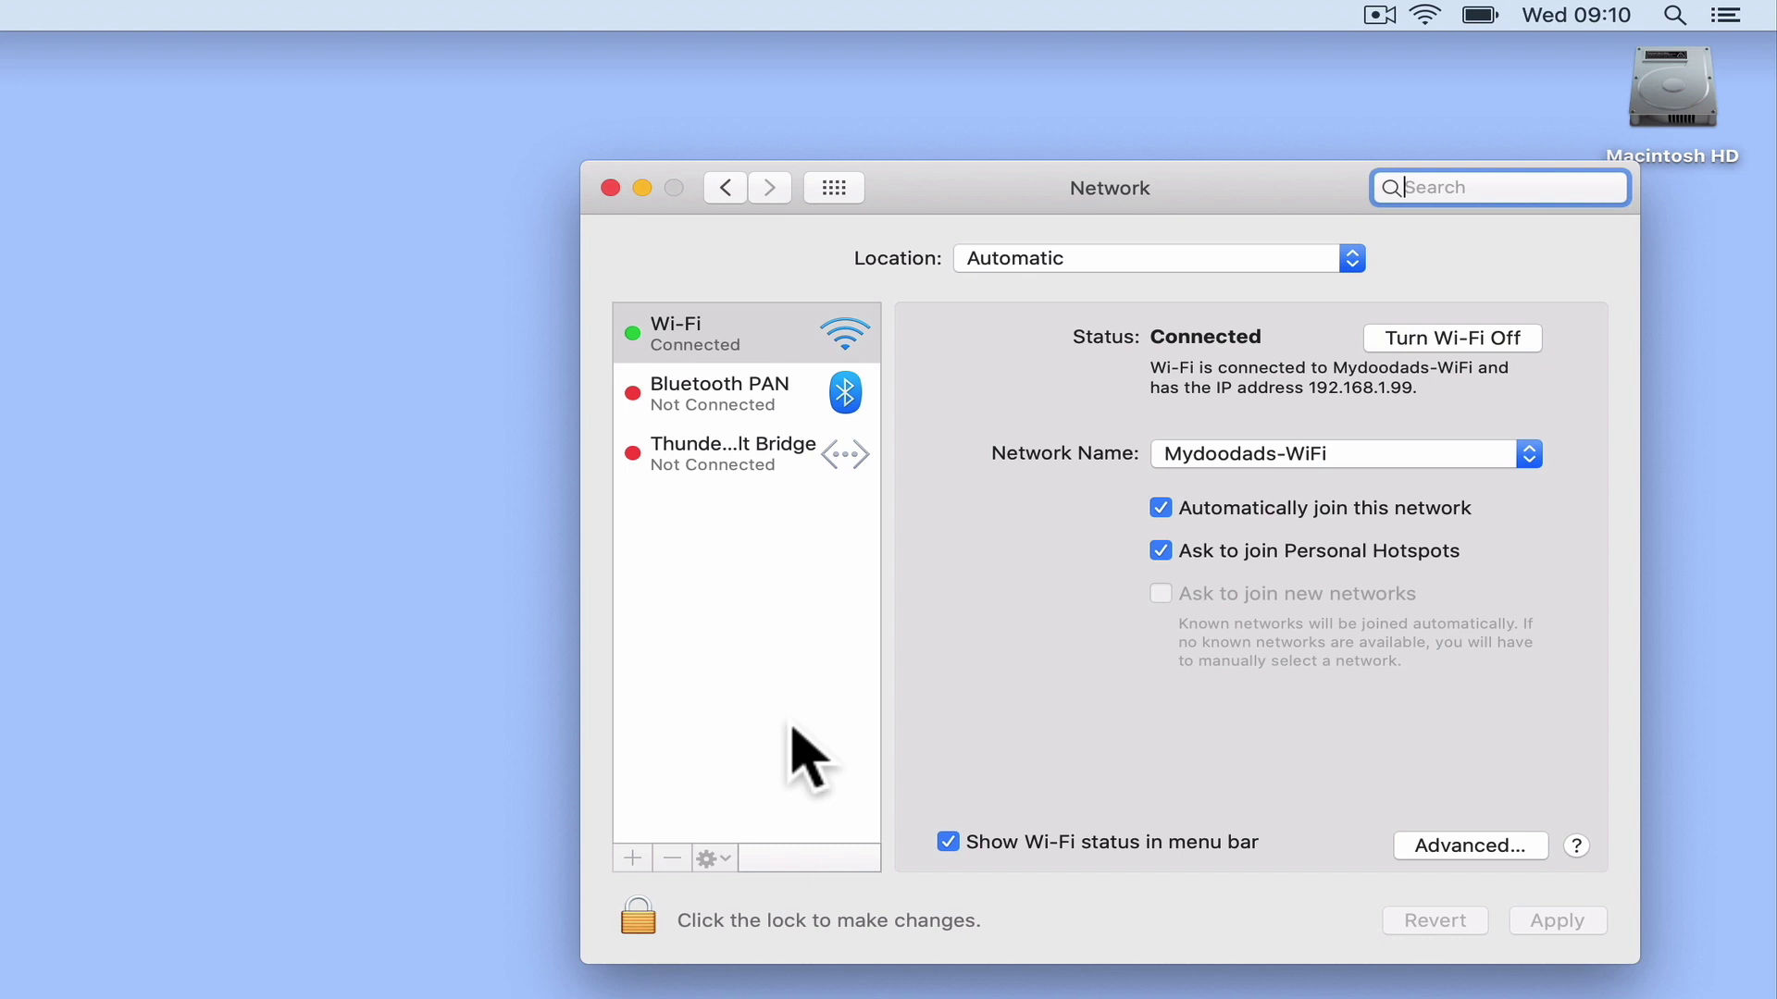
{"action": "left_click", "coordinate": [651, 923]}
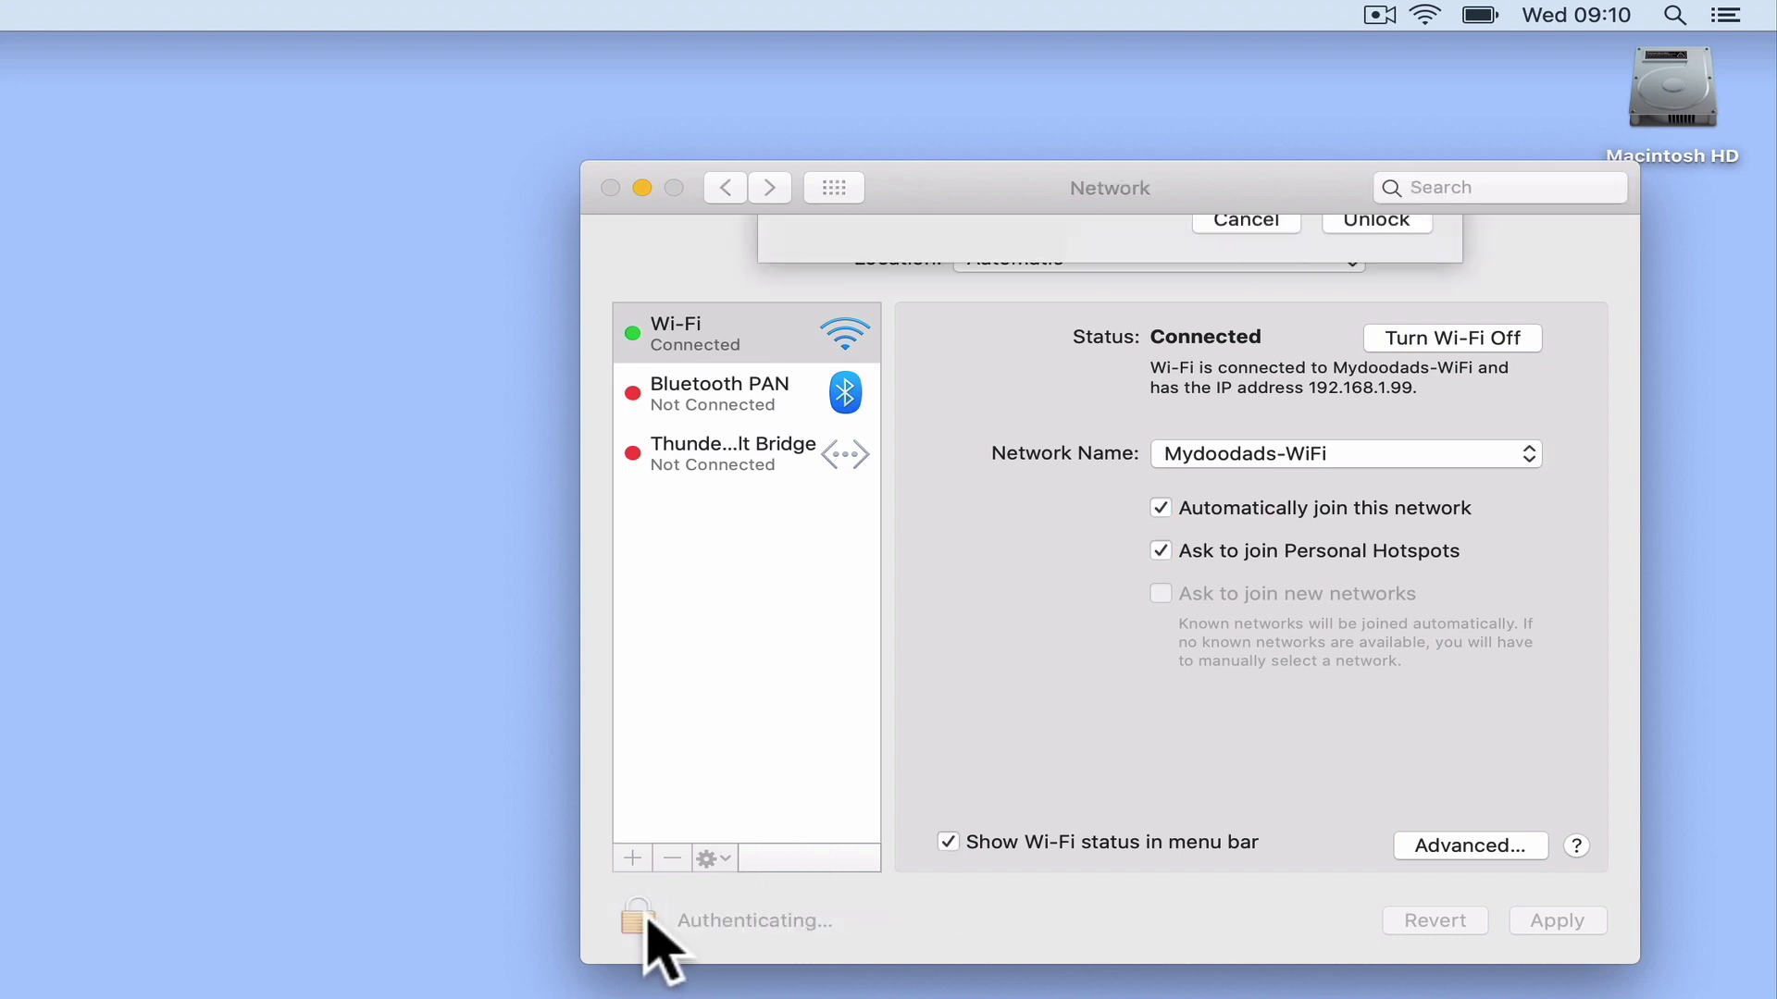
{"action": "type", "text": "admin"}
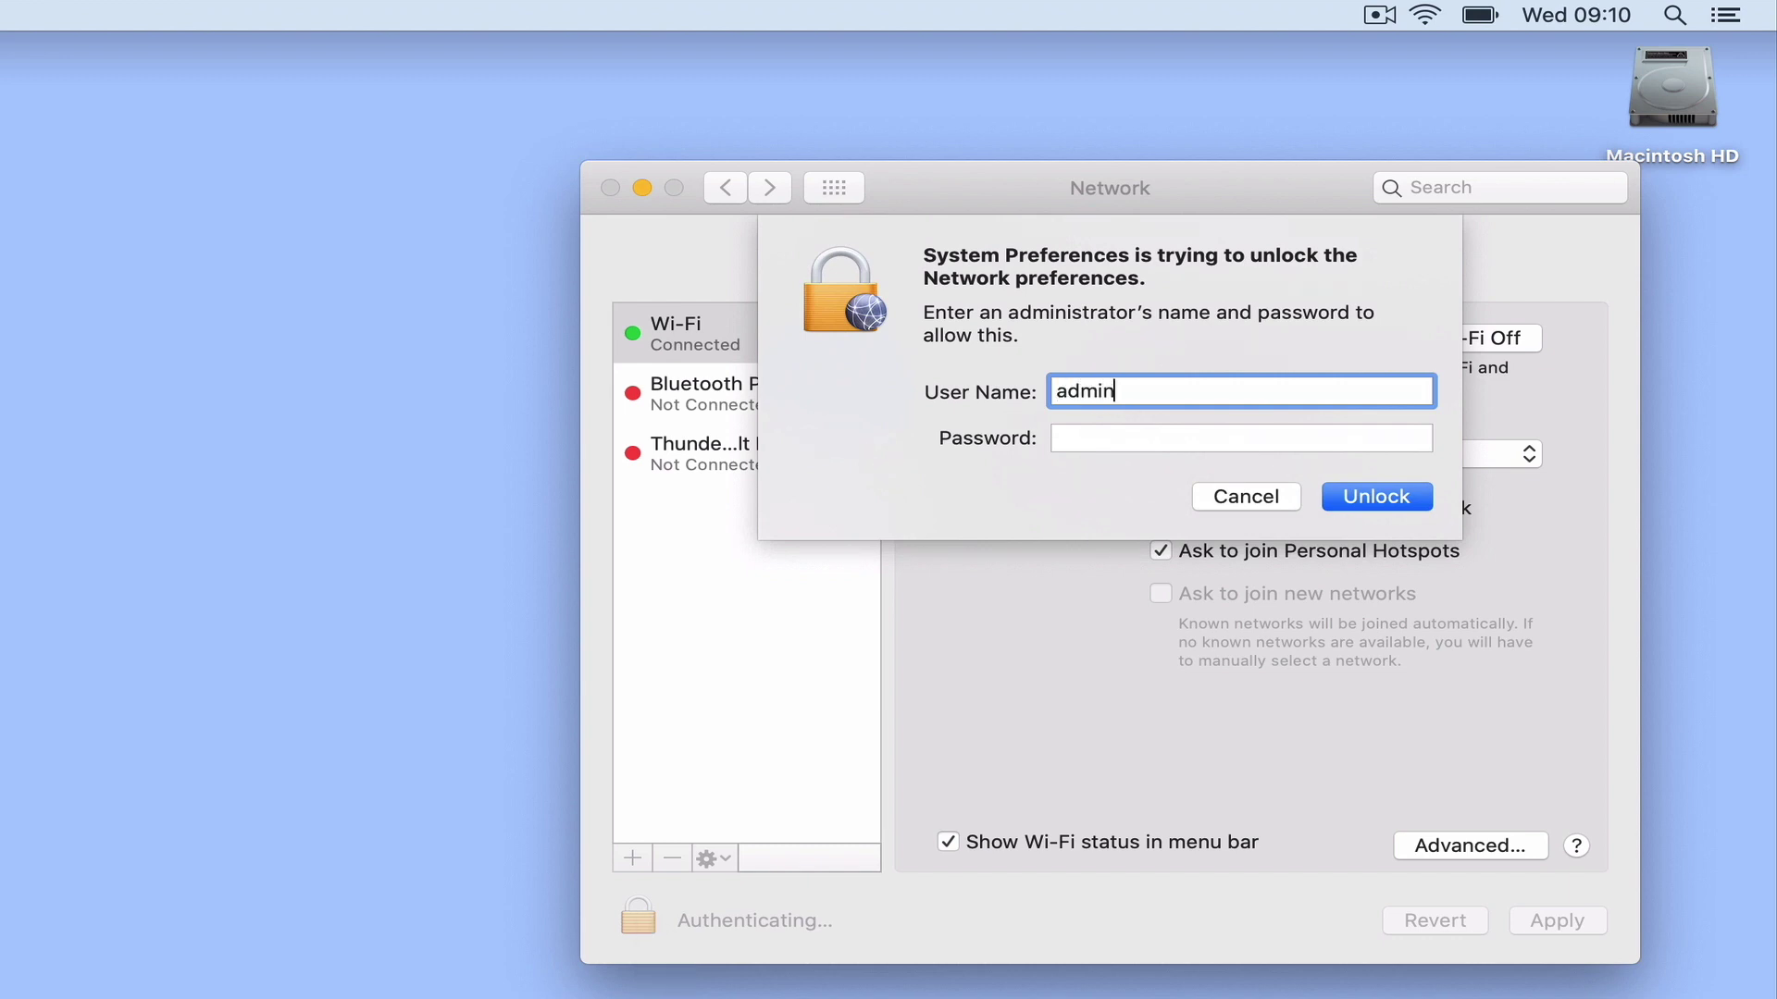
{"action": "type", "text": "istrator"}
{"action": "key", "text": "Tab"}
{"action": "type", "text": "••••••••"}
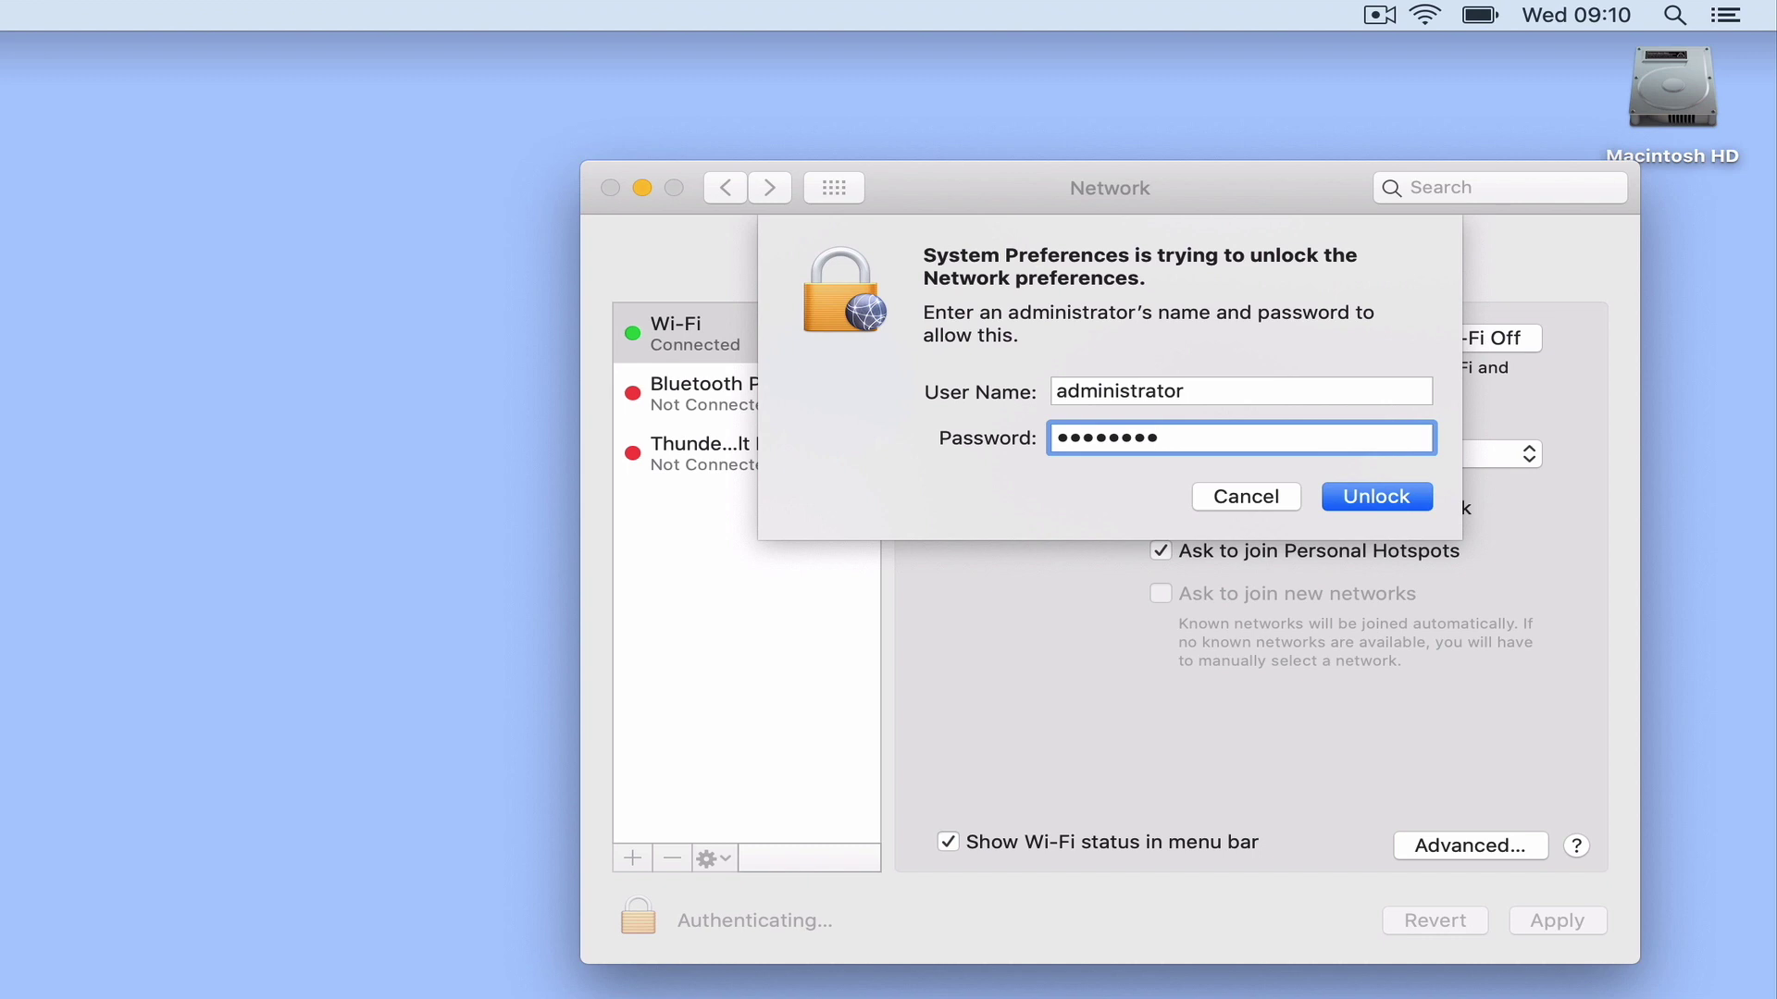
{"action": "key", "text": "Return"}
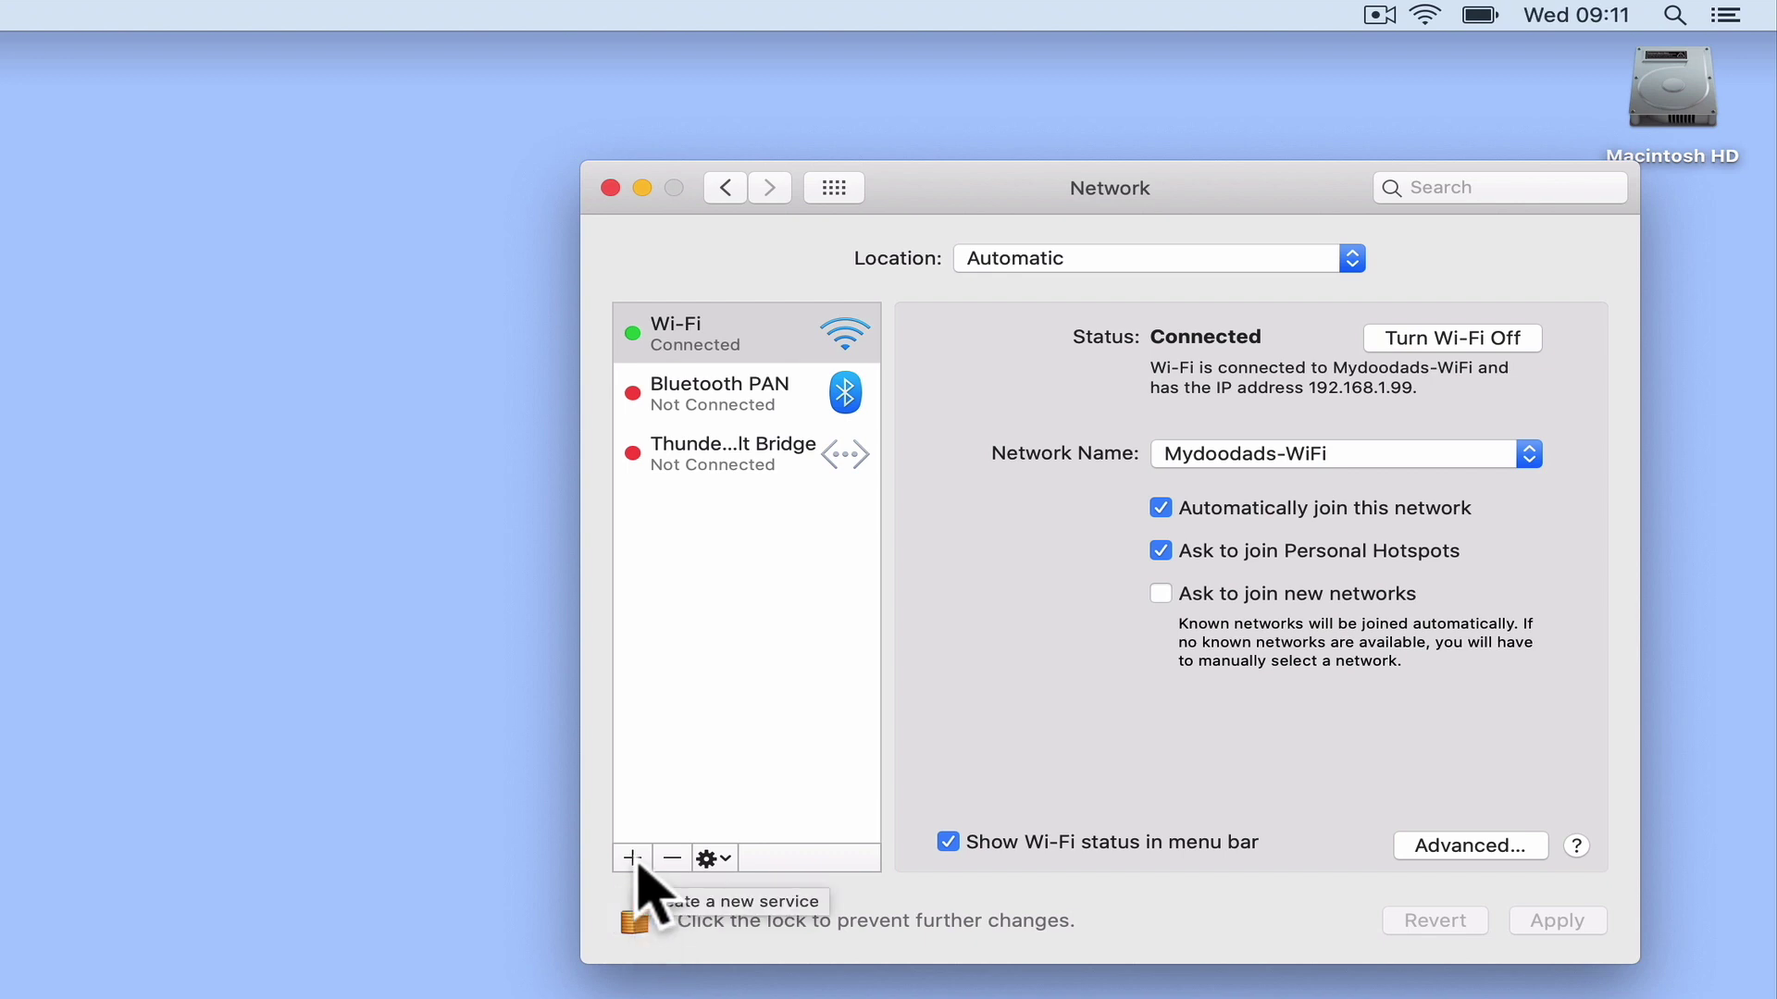
Create a VPN network service of type L2TP over IPSec named "to Mydoodads VPN (L2TP)".
{"action": "left_click", "coordinate": [637, 866]}
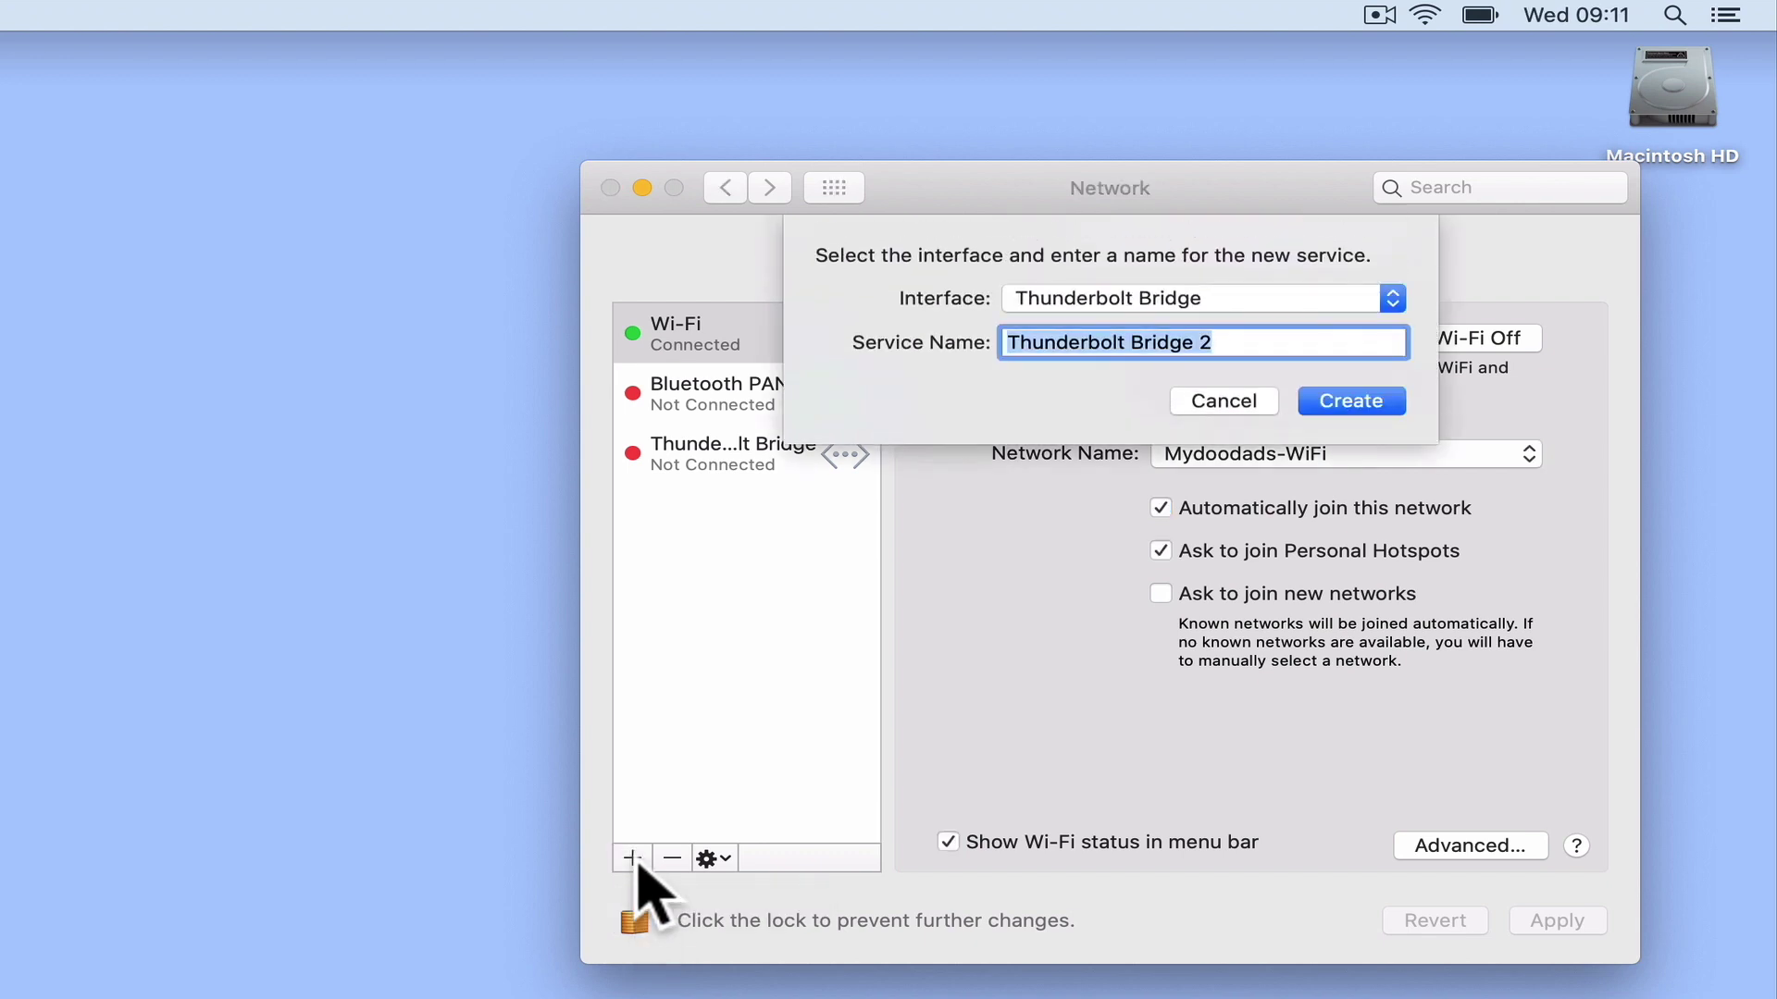
{"action": "left_click", "coordinate": [1396, 300]}
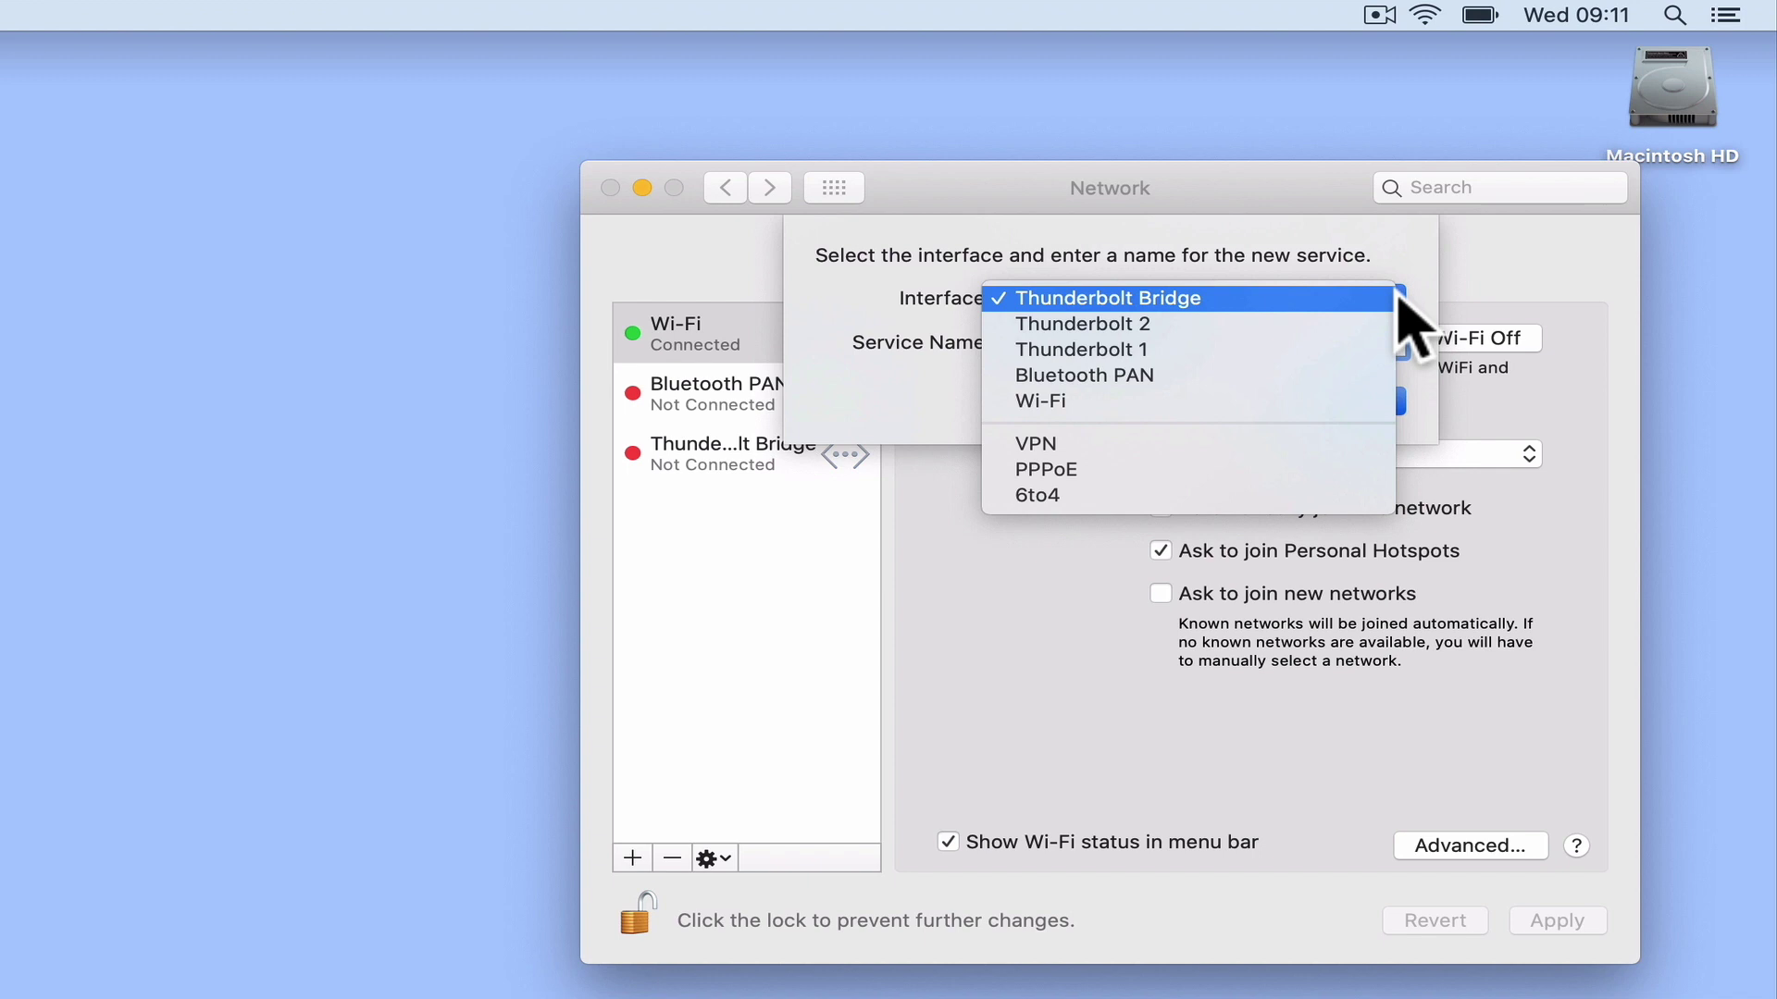
{"action": "left_click", "coordinate": [1385, 443]}
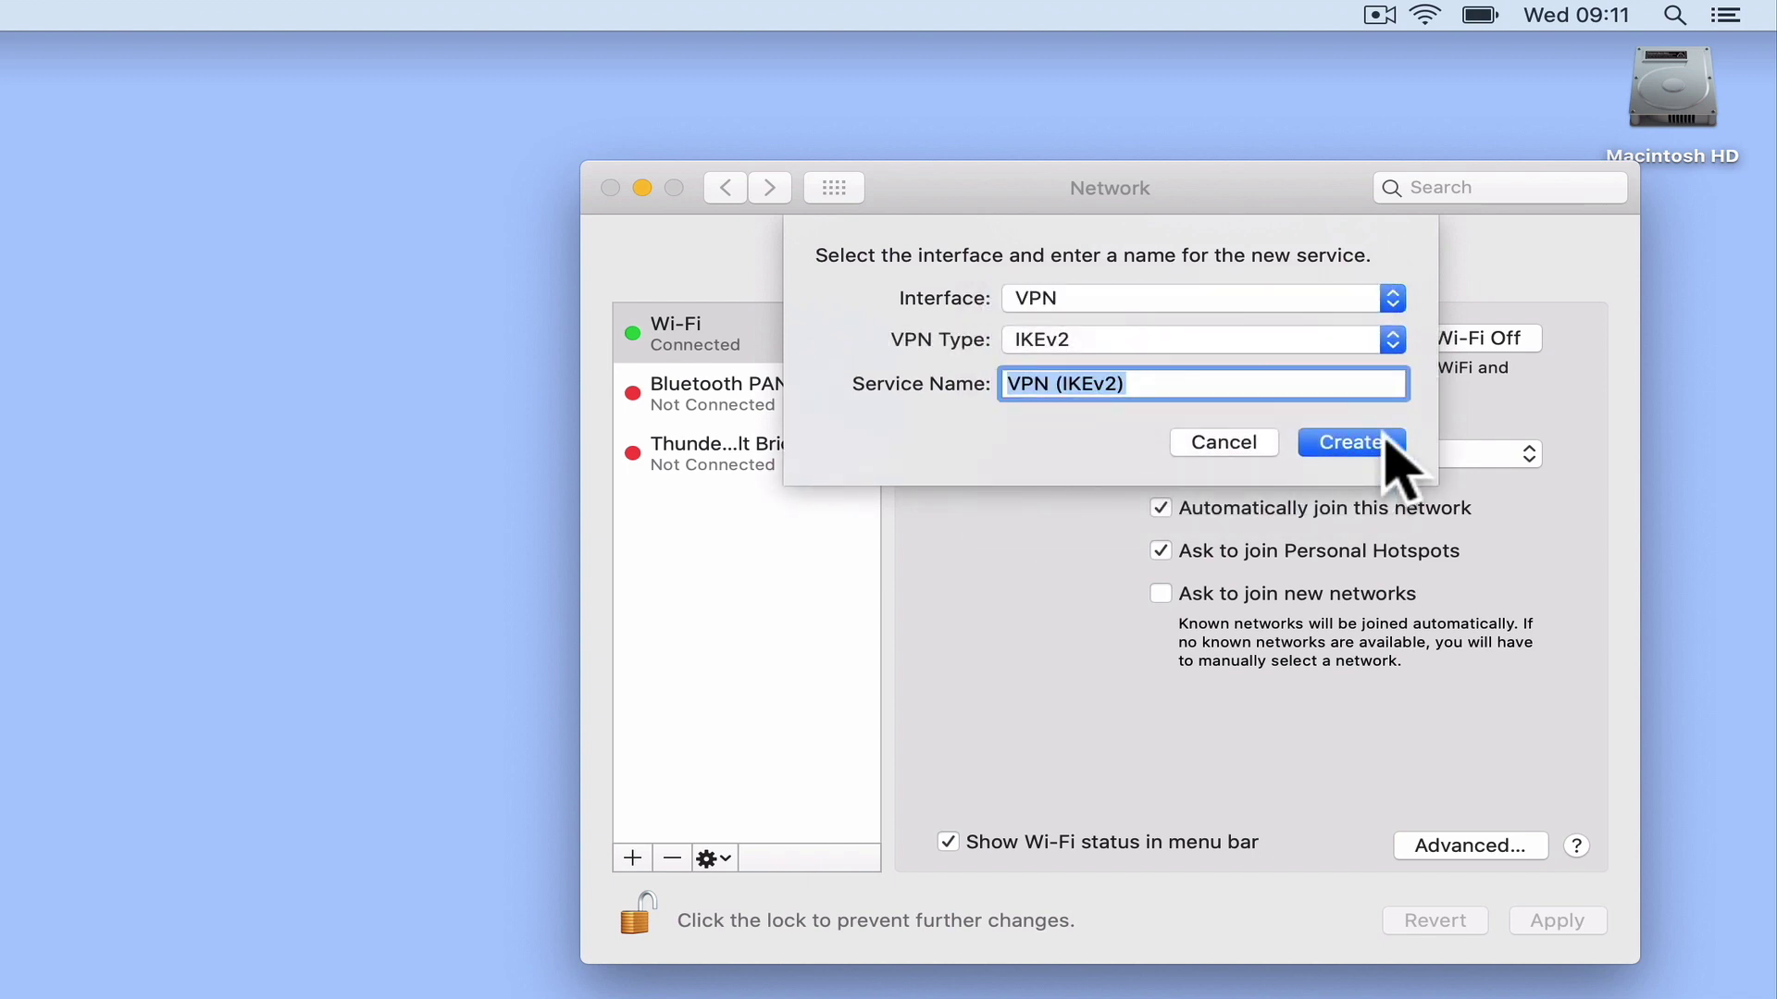
{"action": "left_click", "coordinate": [1395, 341]}
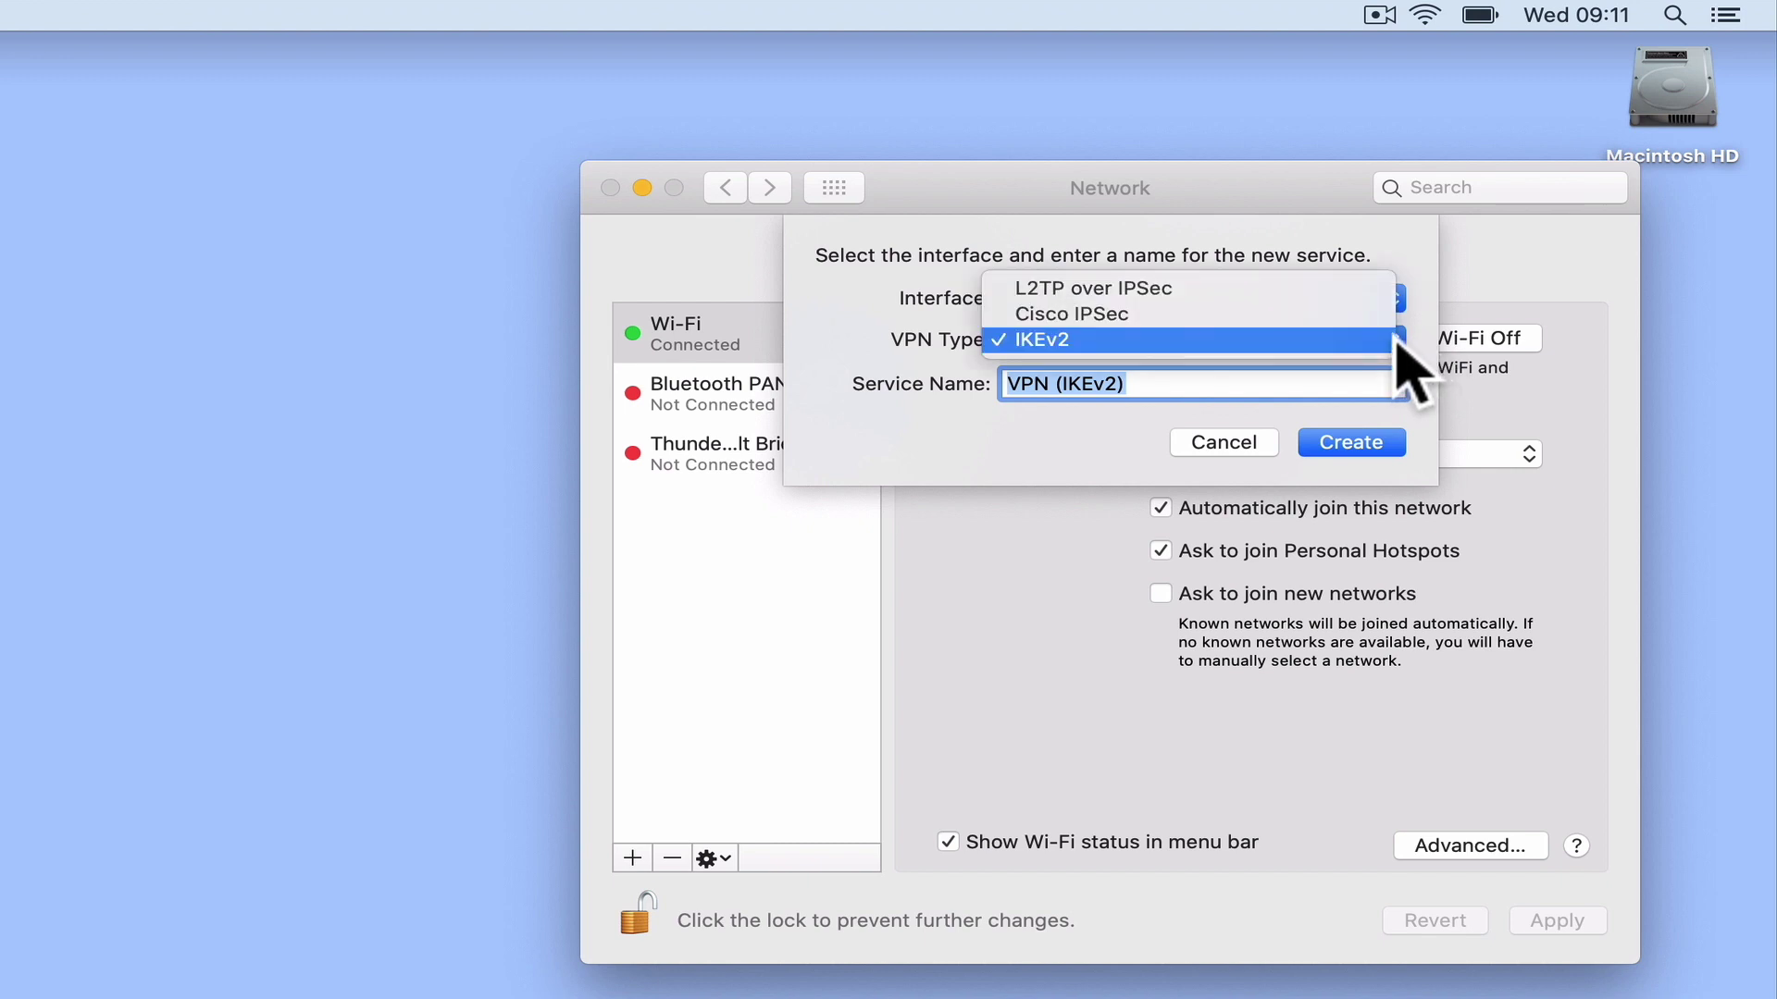
{"action": "left_click", "coordinate": [1370, 290]}
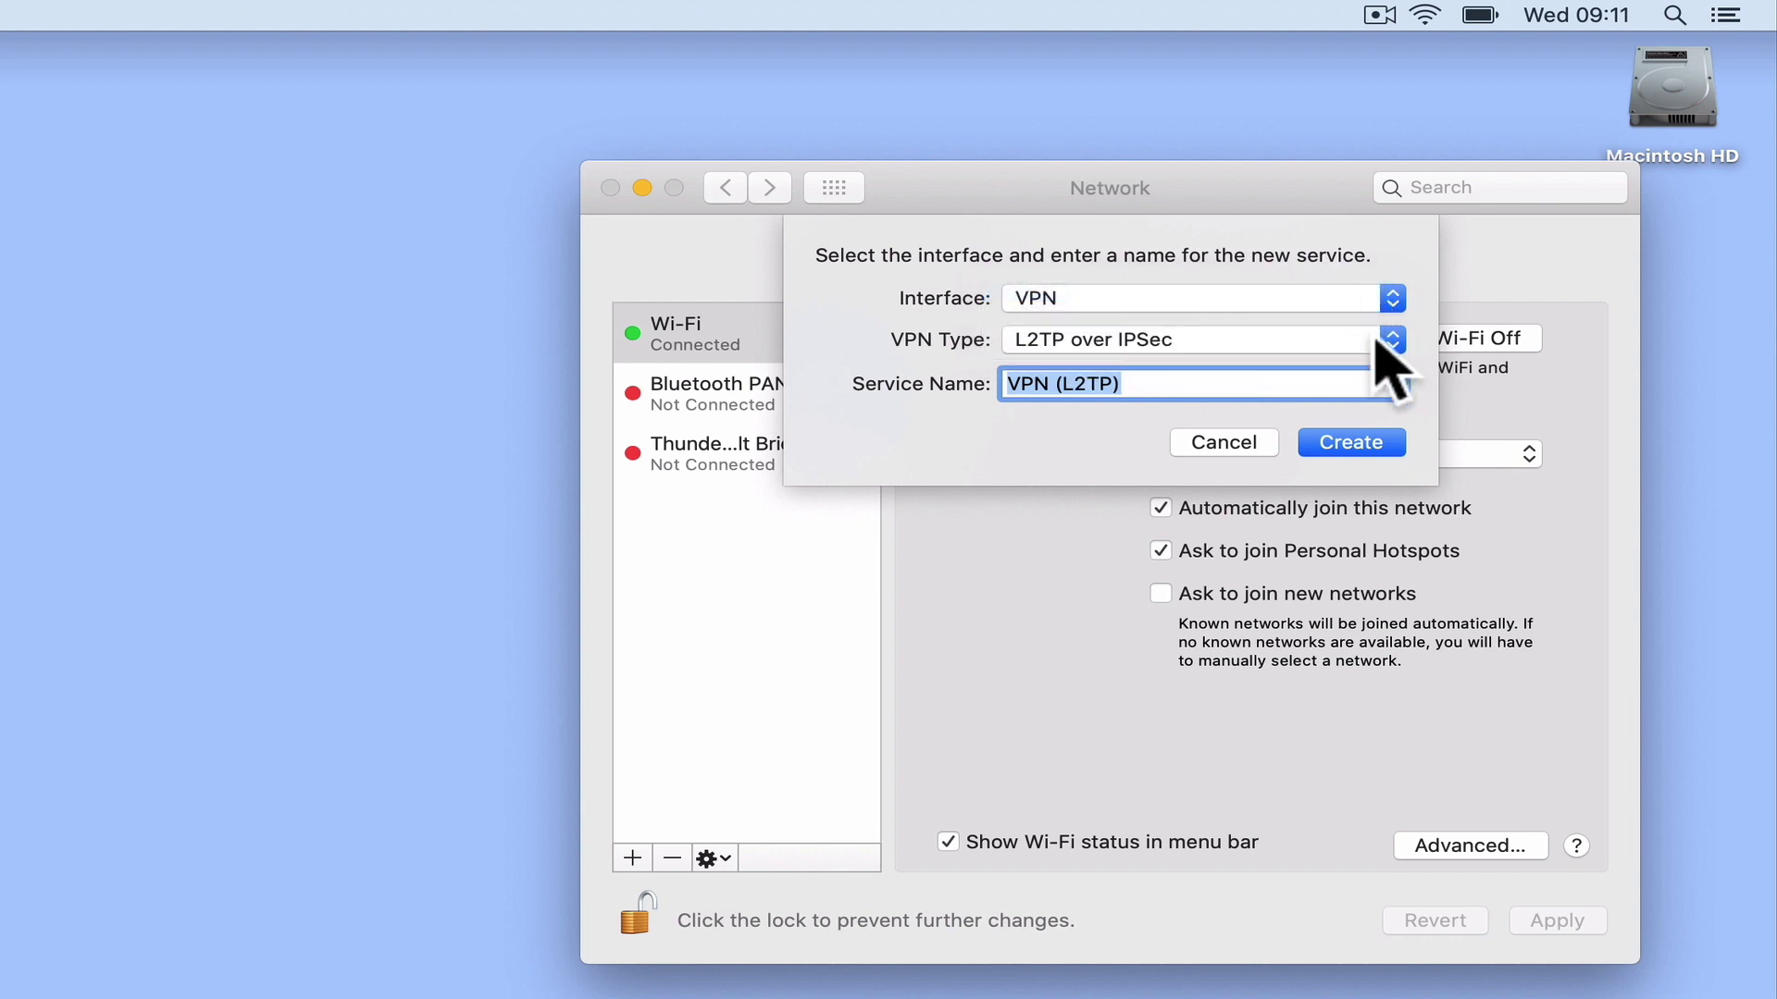
{"action": "left_click", "coordinate": [1013, 385]}
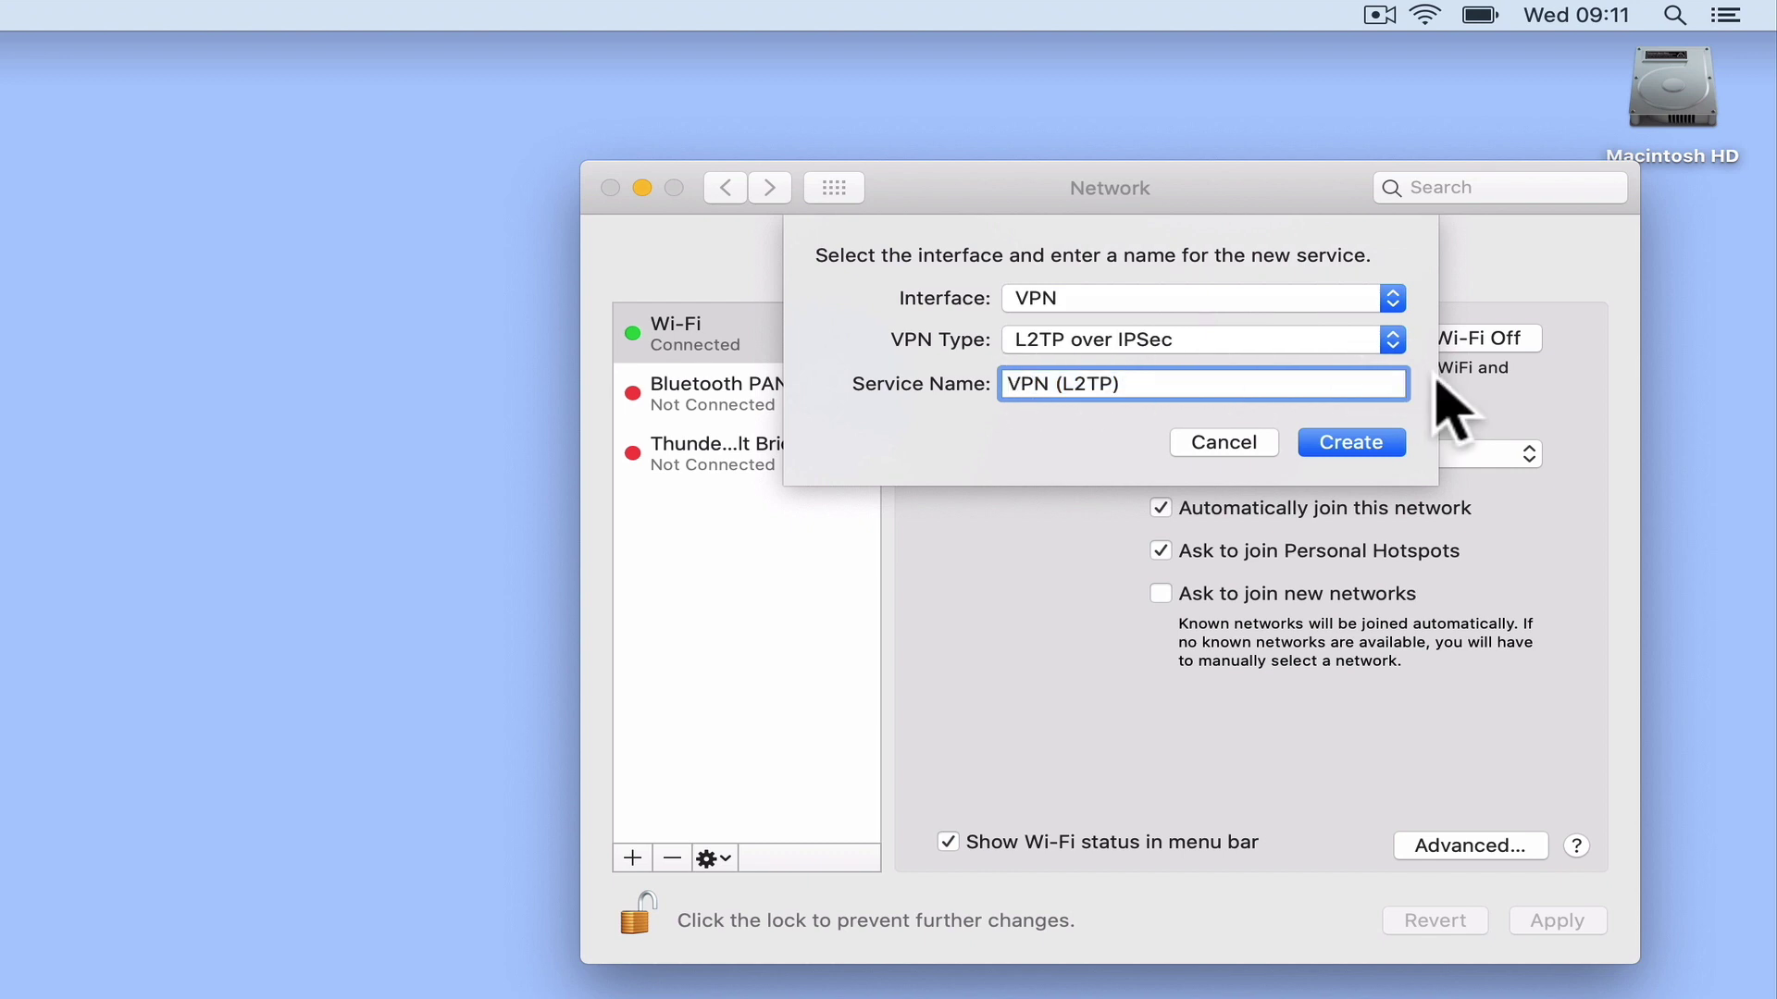
{"action": "type", "text": "to M"}
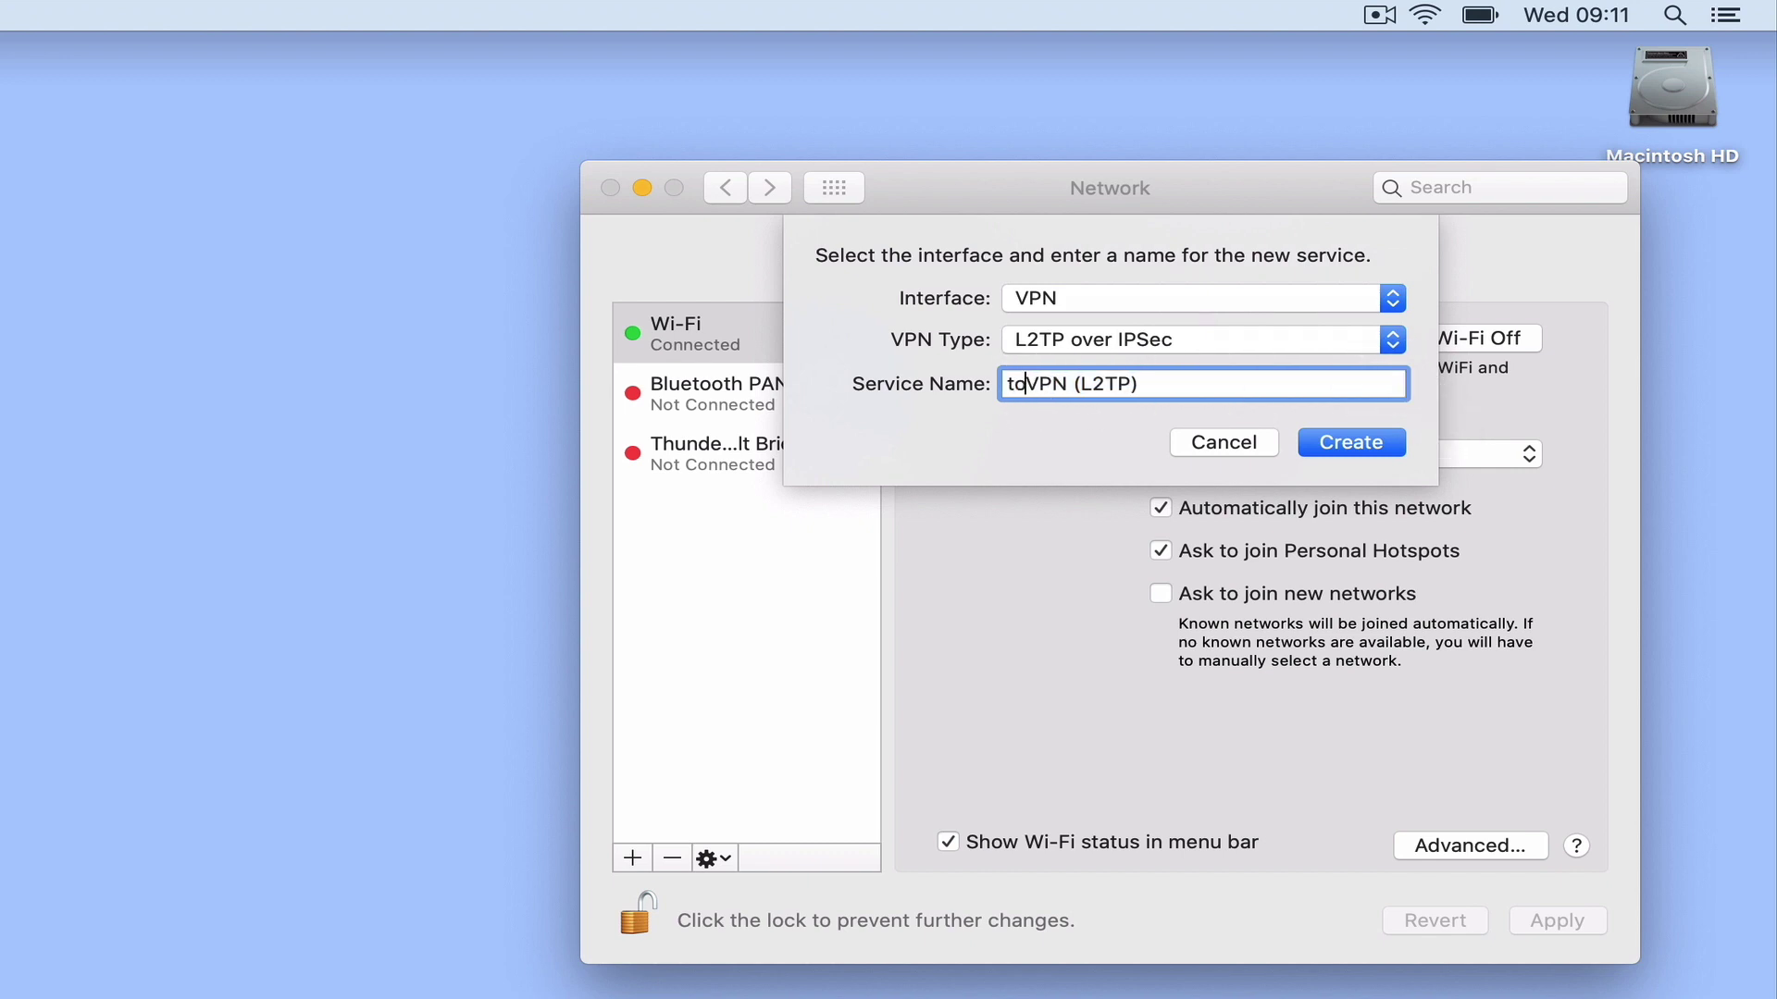
{"action": "type", "text": "ydoodads"}
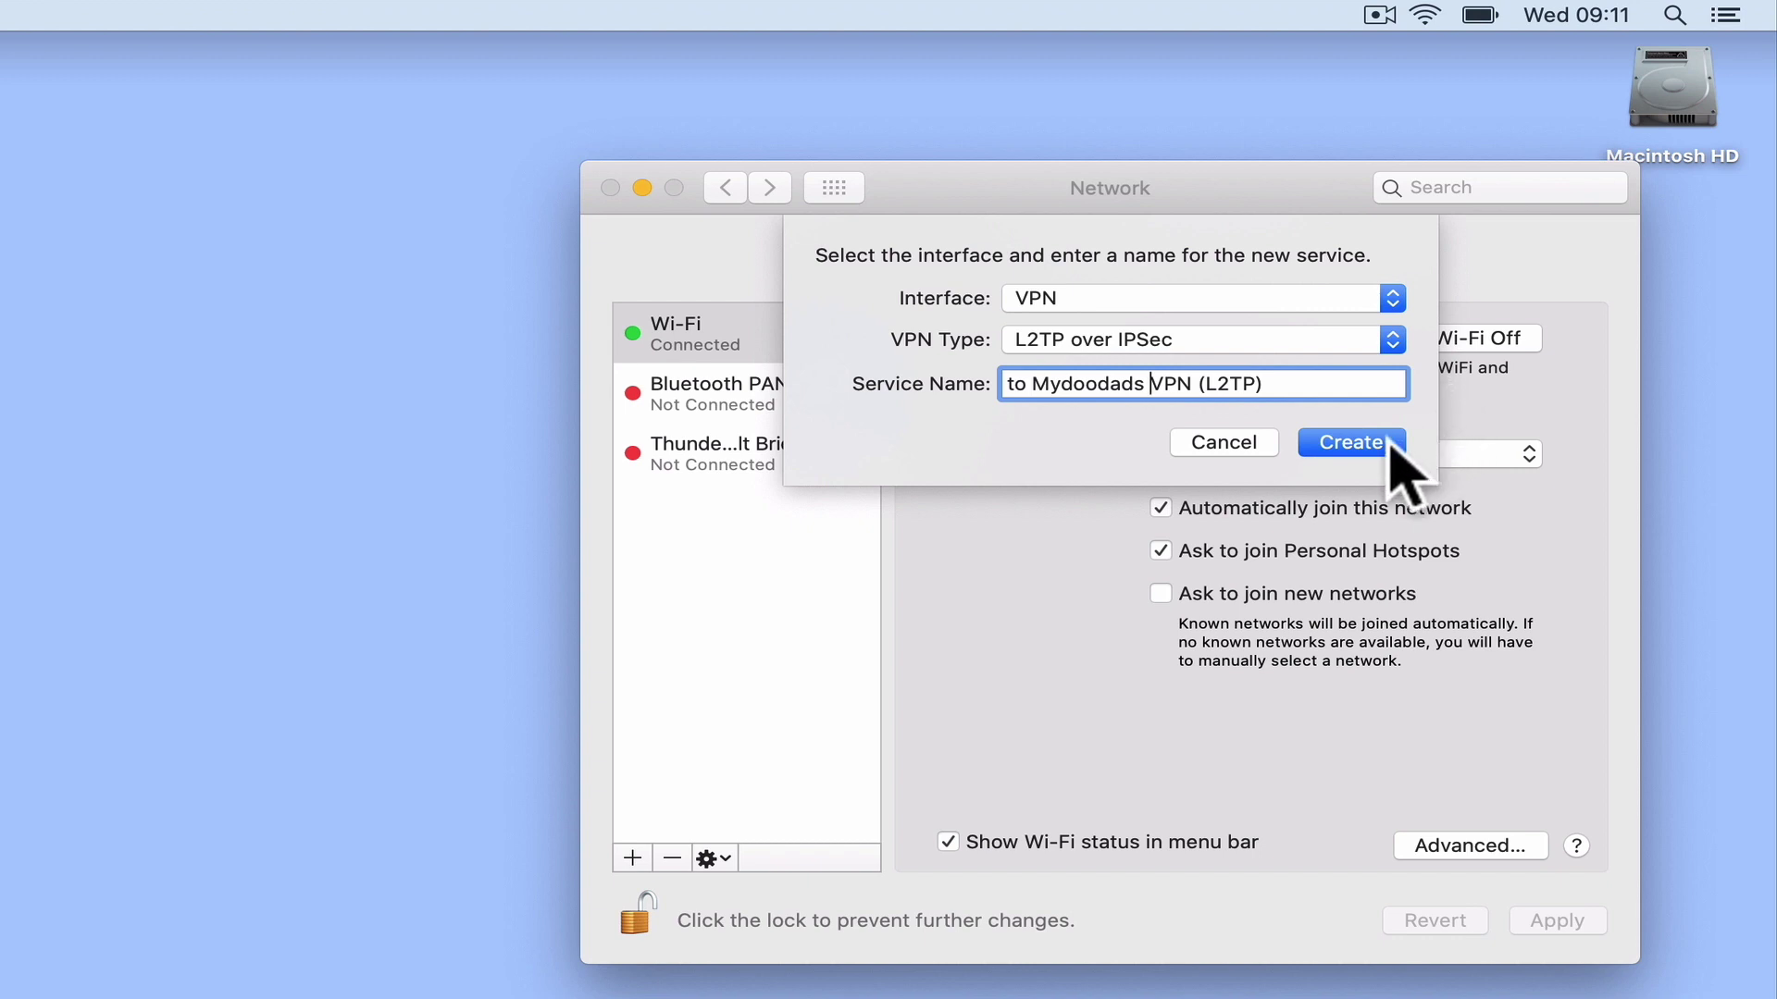
{"action": "left_click", "coordinate": [1351, 443]}
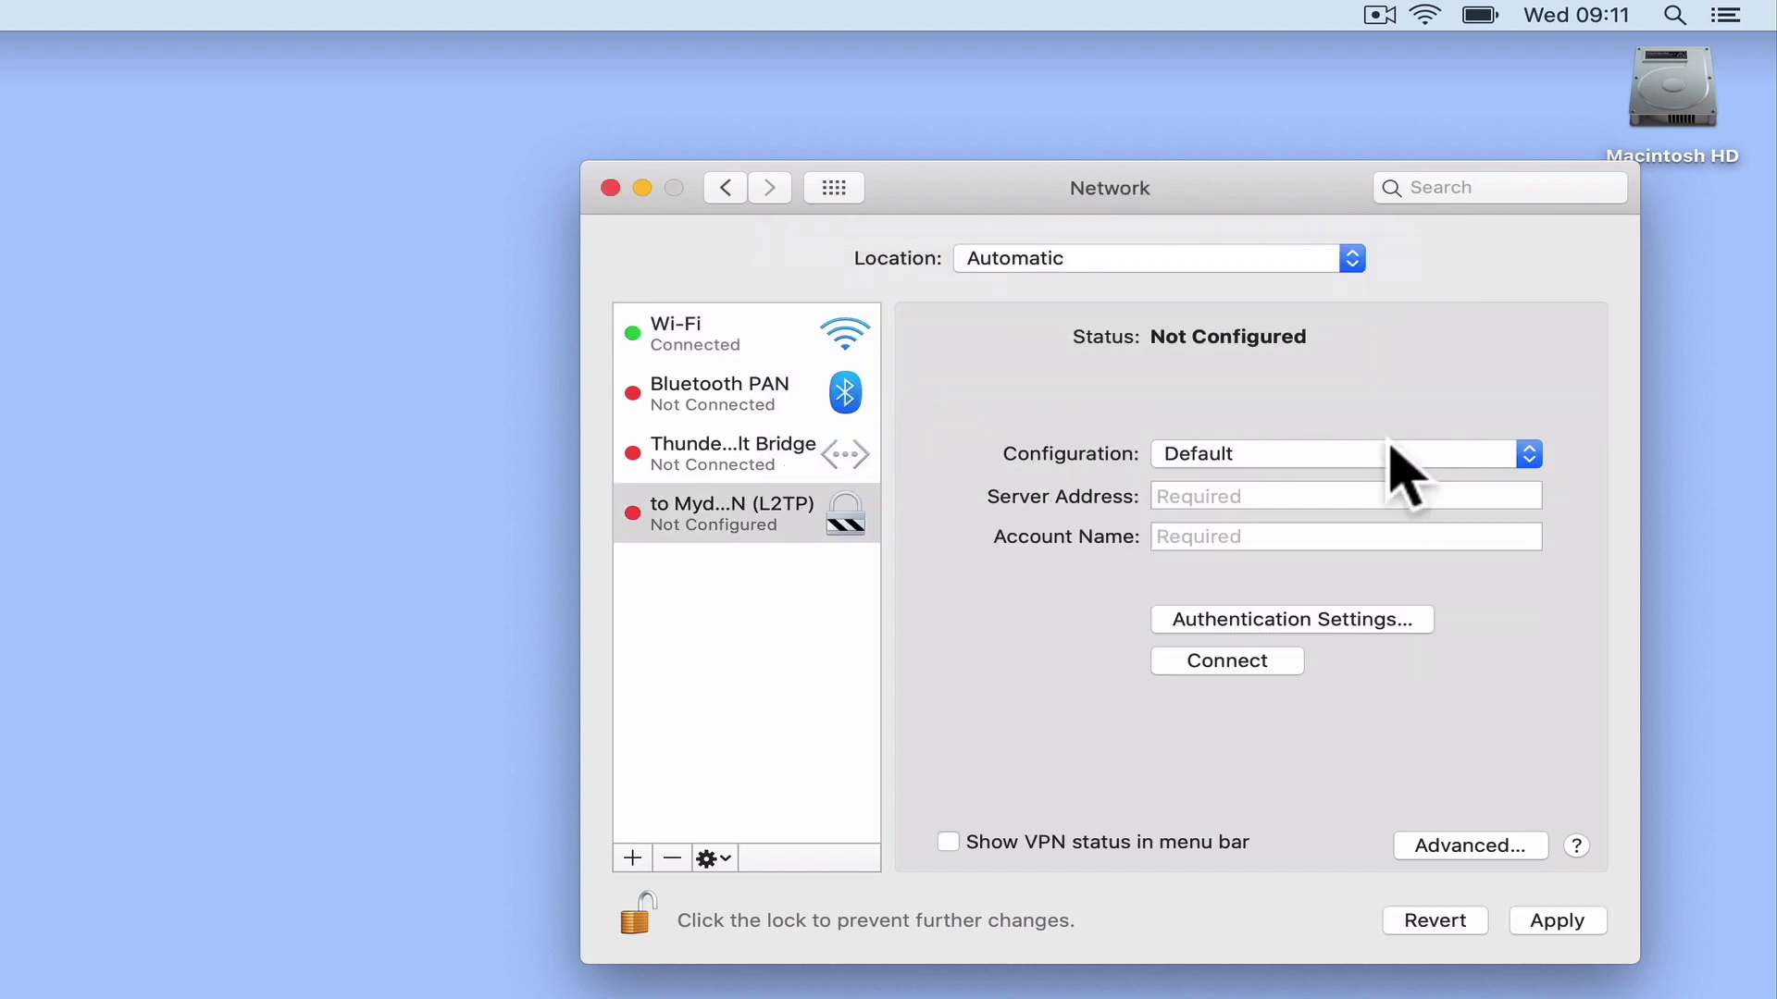
Set the new VPN service's server address to mydoodads.synology.me and enter the user's account name.
{"action": "left_click", "coordinate": [689, 532]}
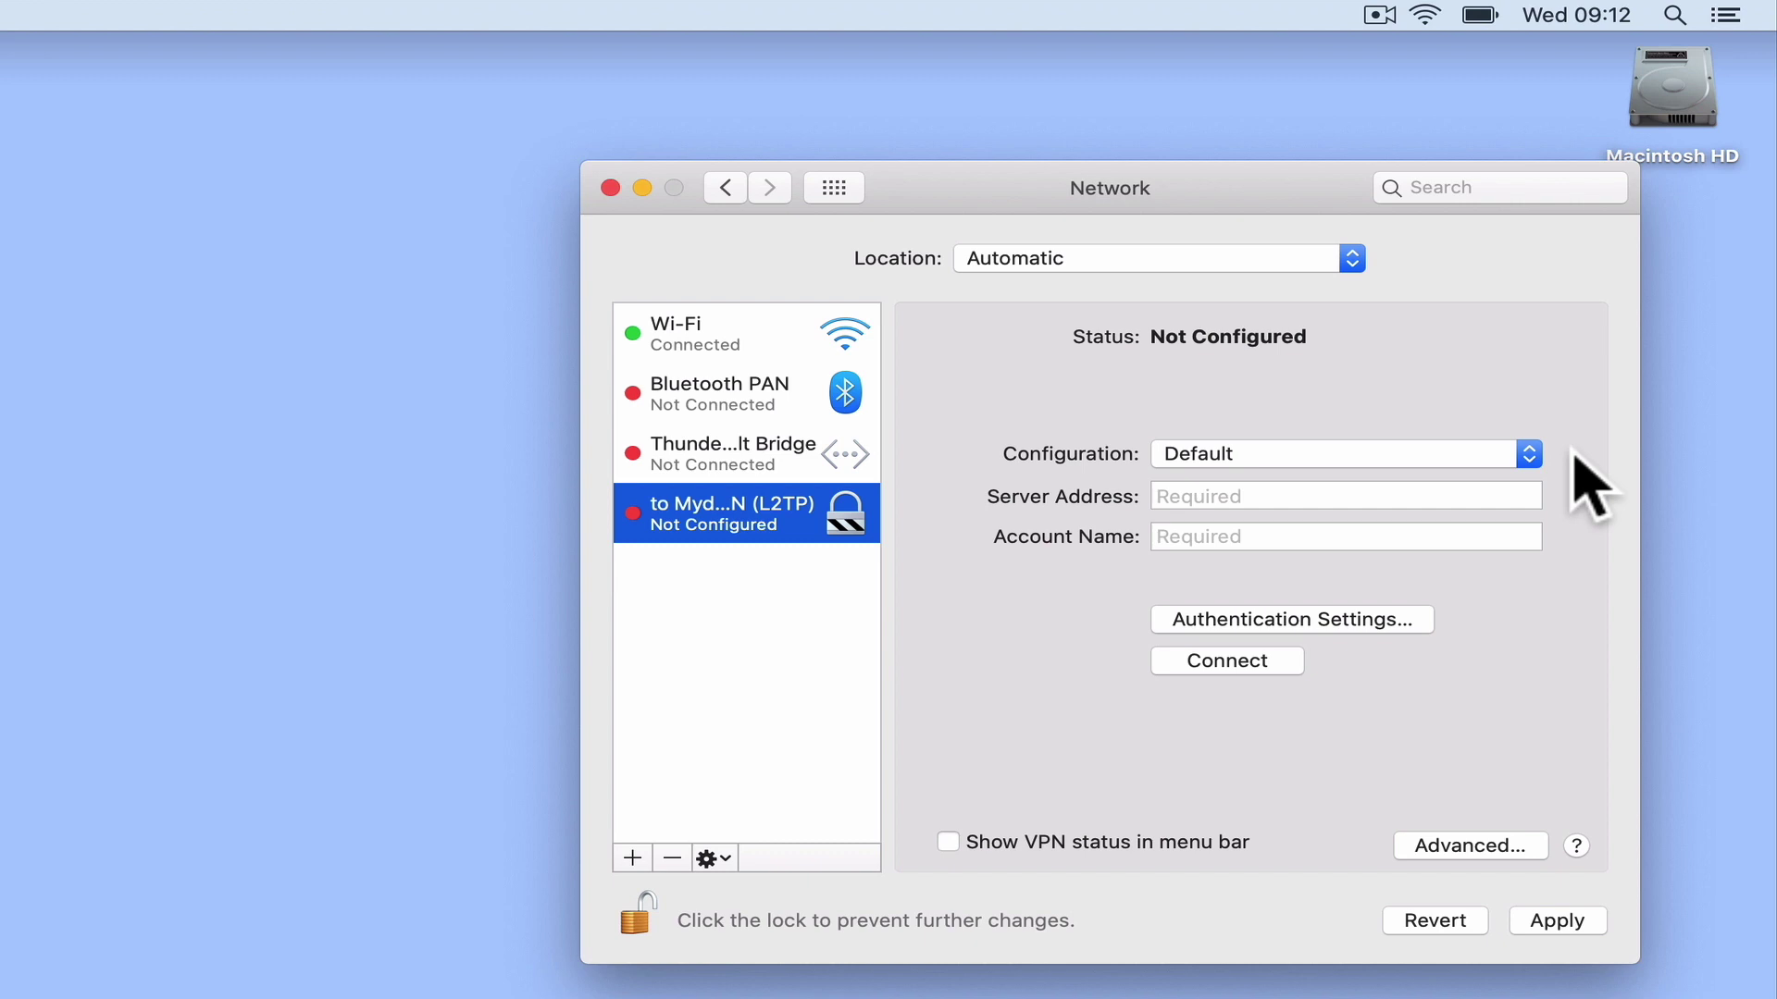
{"action": "left_click", "coordinate": [1432, 497]}
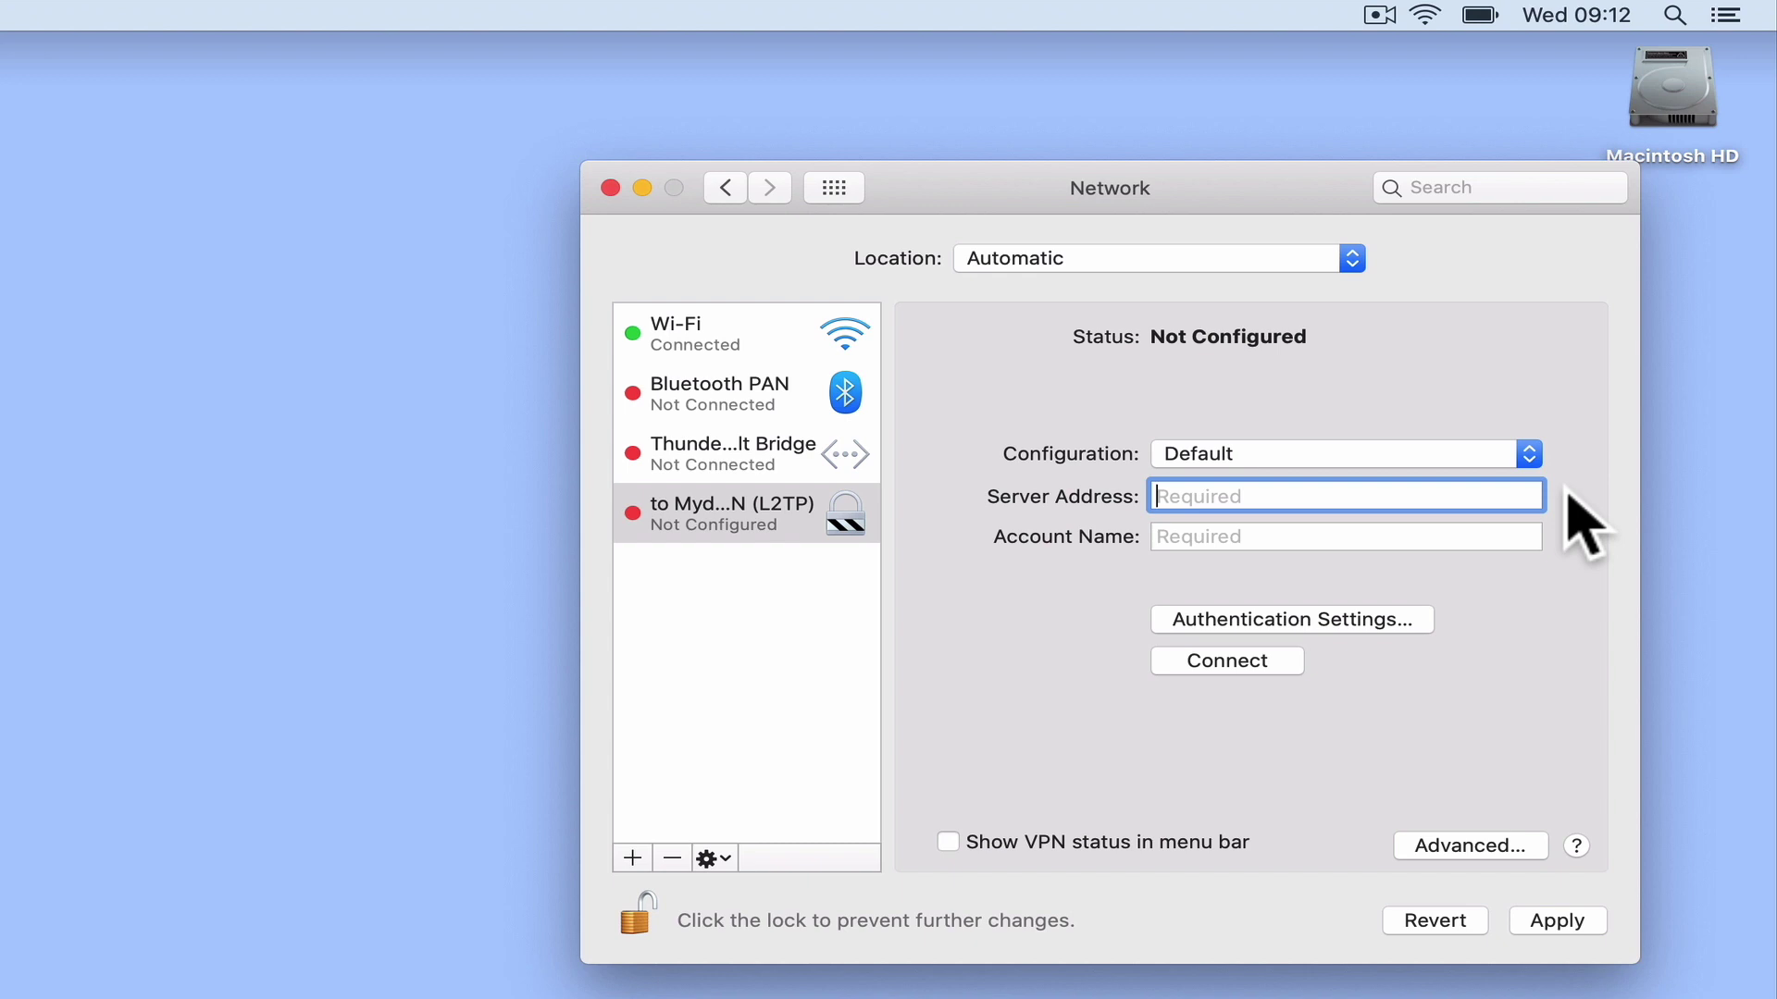
{"action": "type", "text": "mydood"}
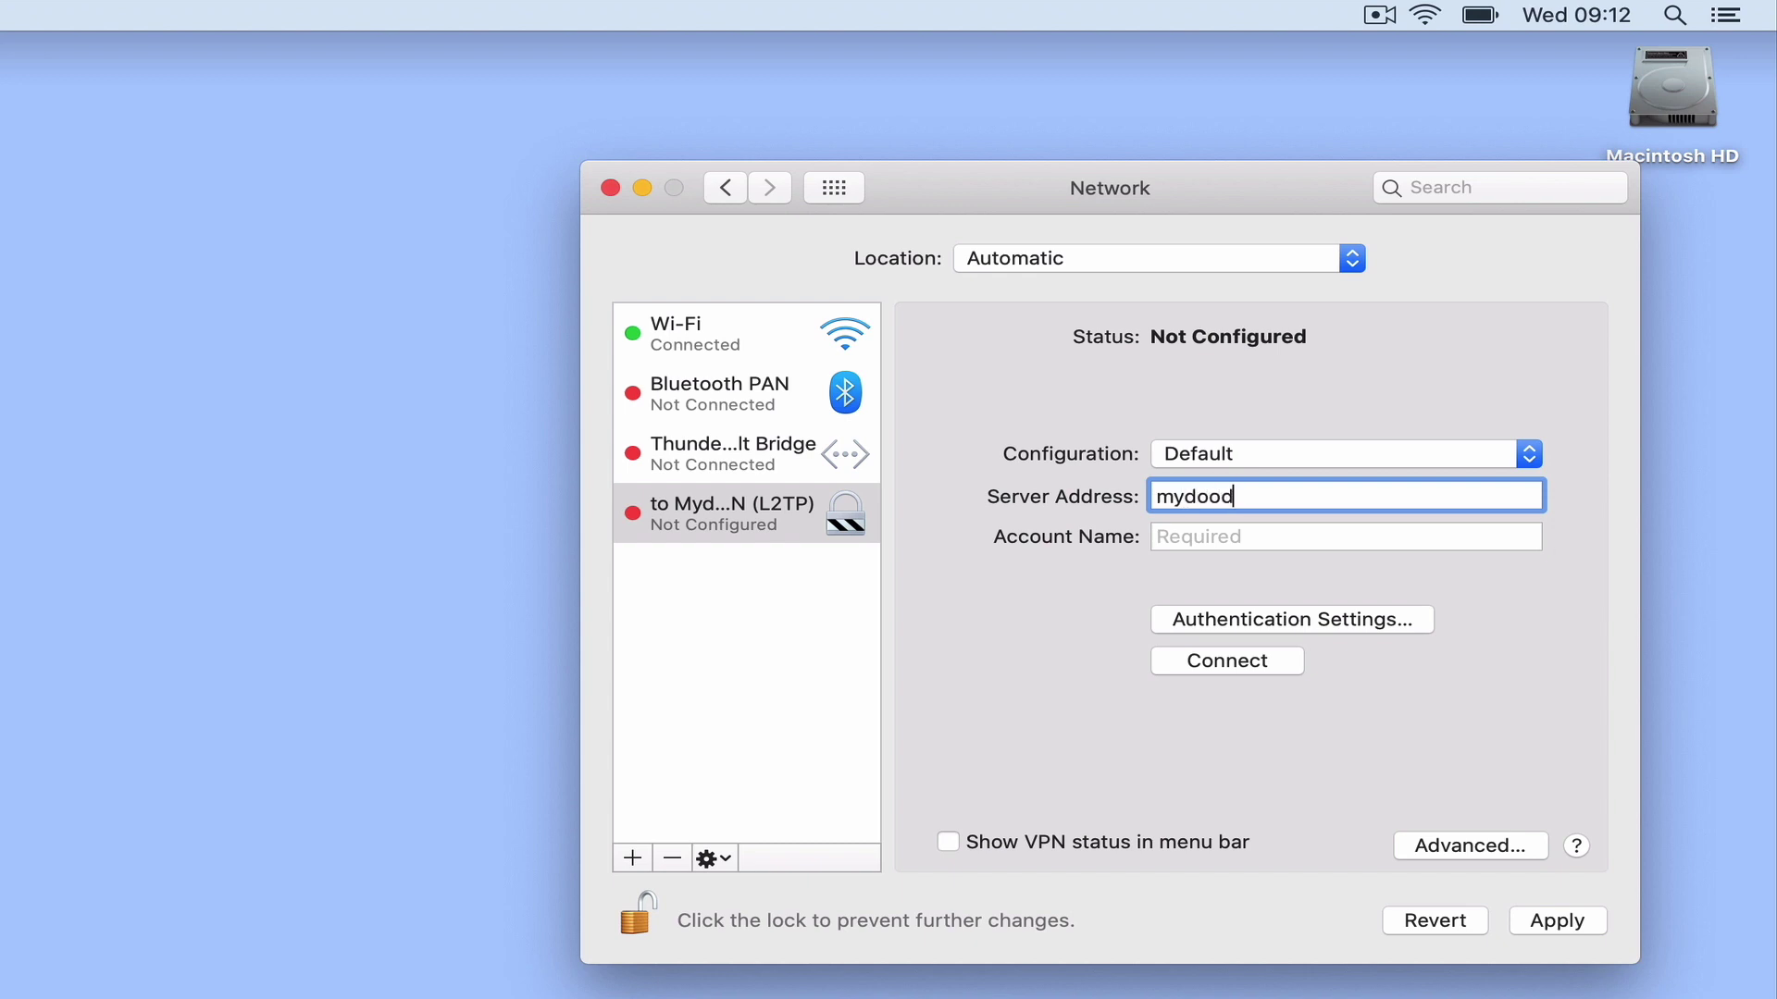
{"action": "type", "text": "ads.synology.me"}
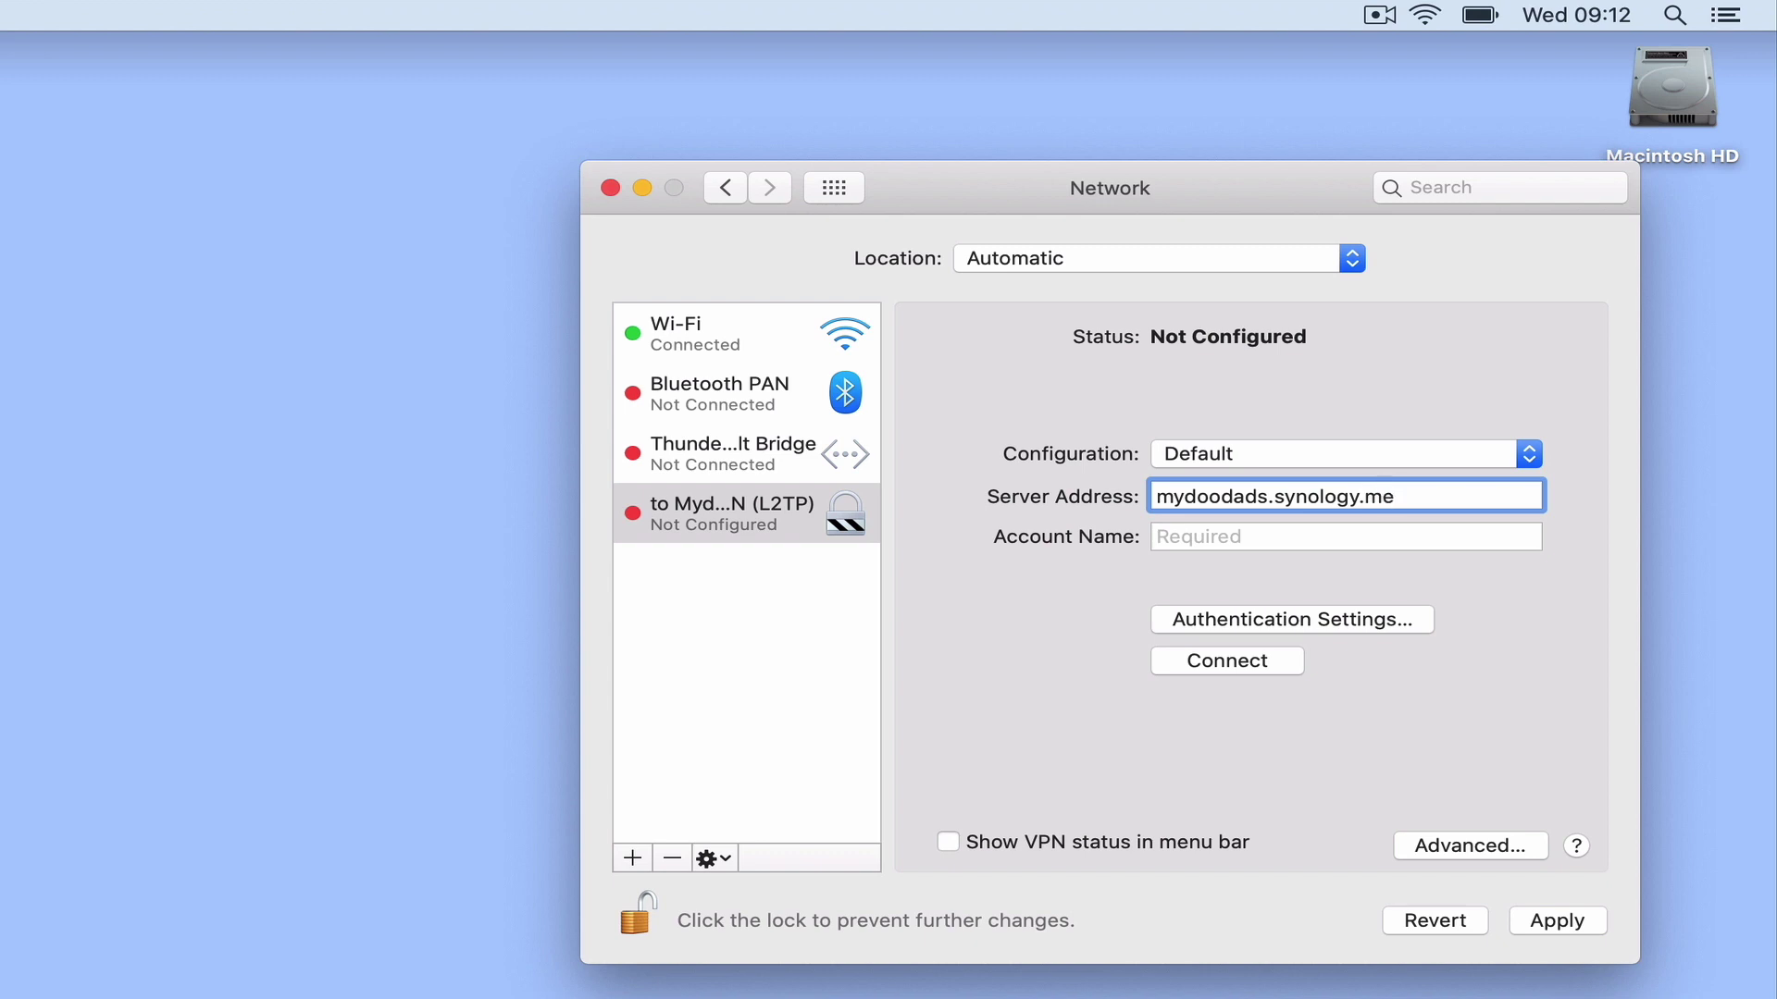
{"action": "left_click", "coordinate": [1446, 537]}
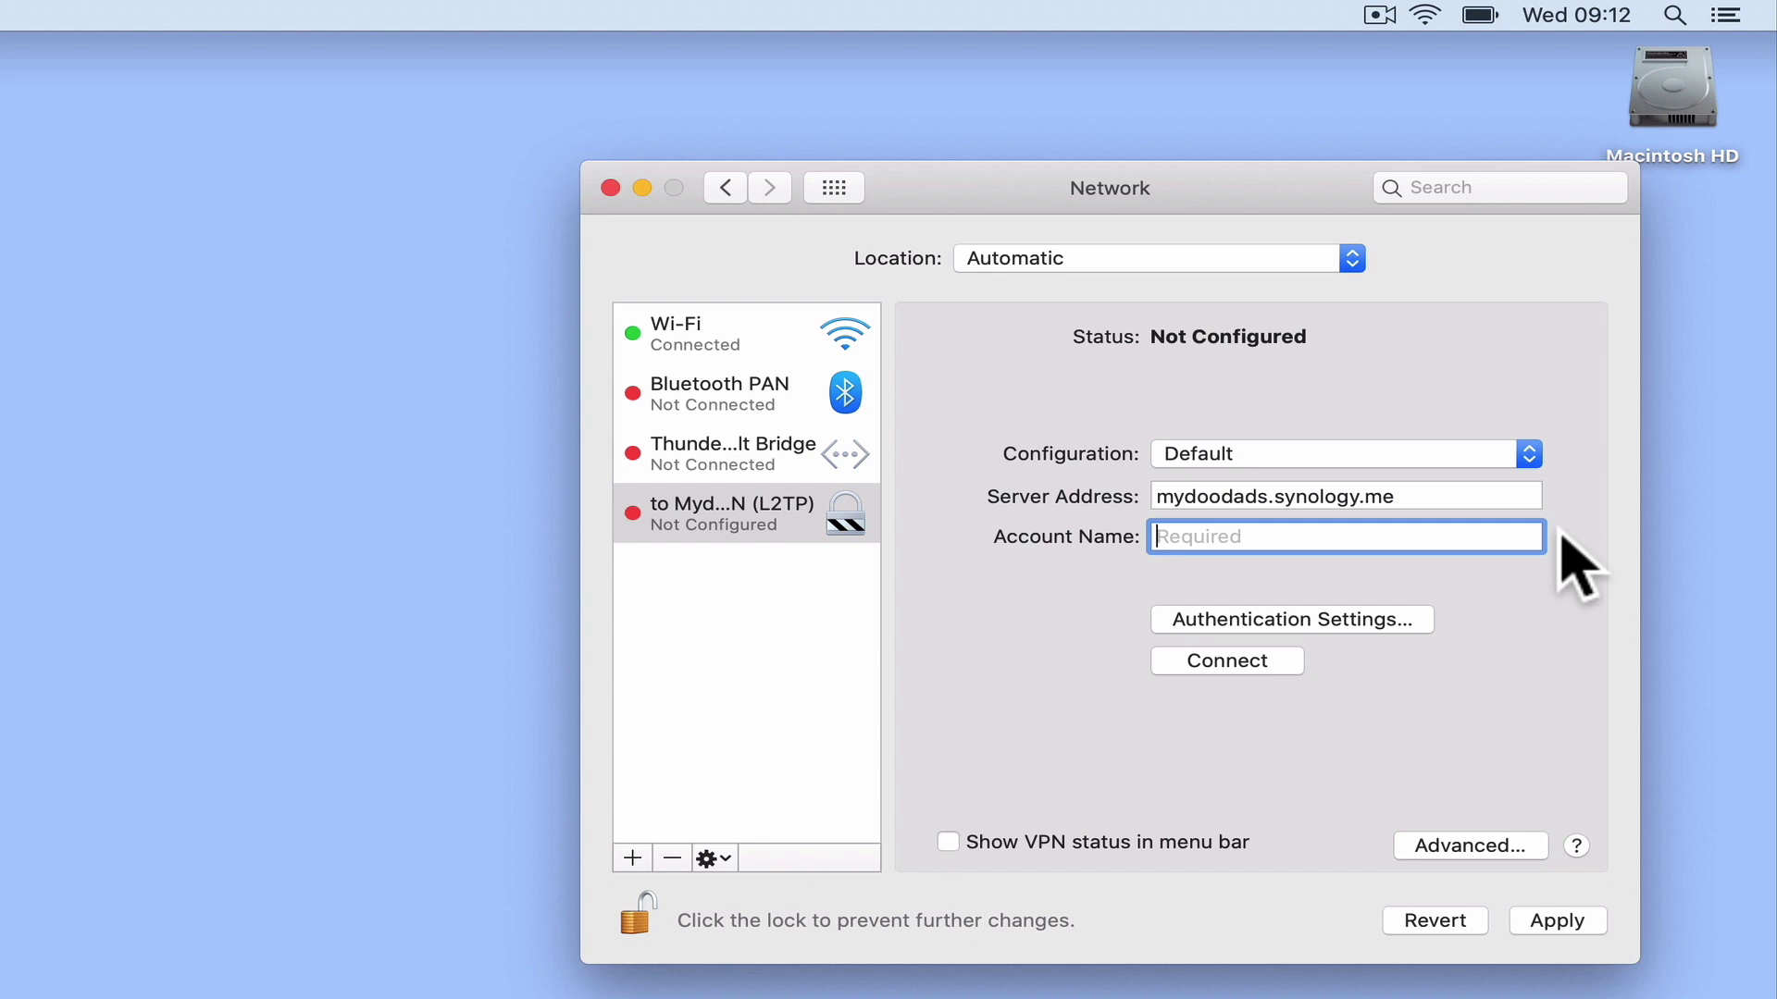
{"action": "type", "text": "Mr Meeseeks"}
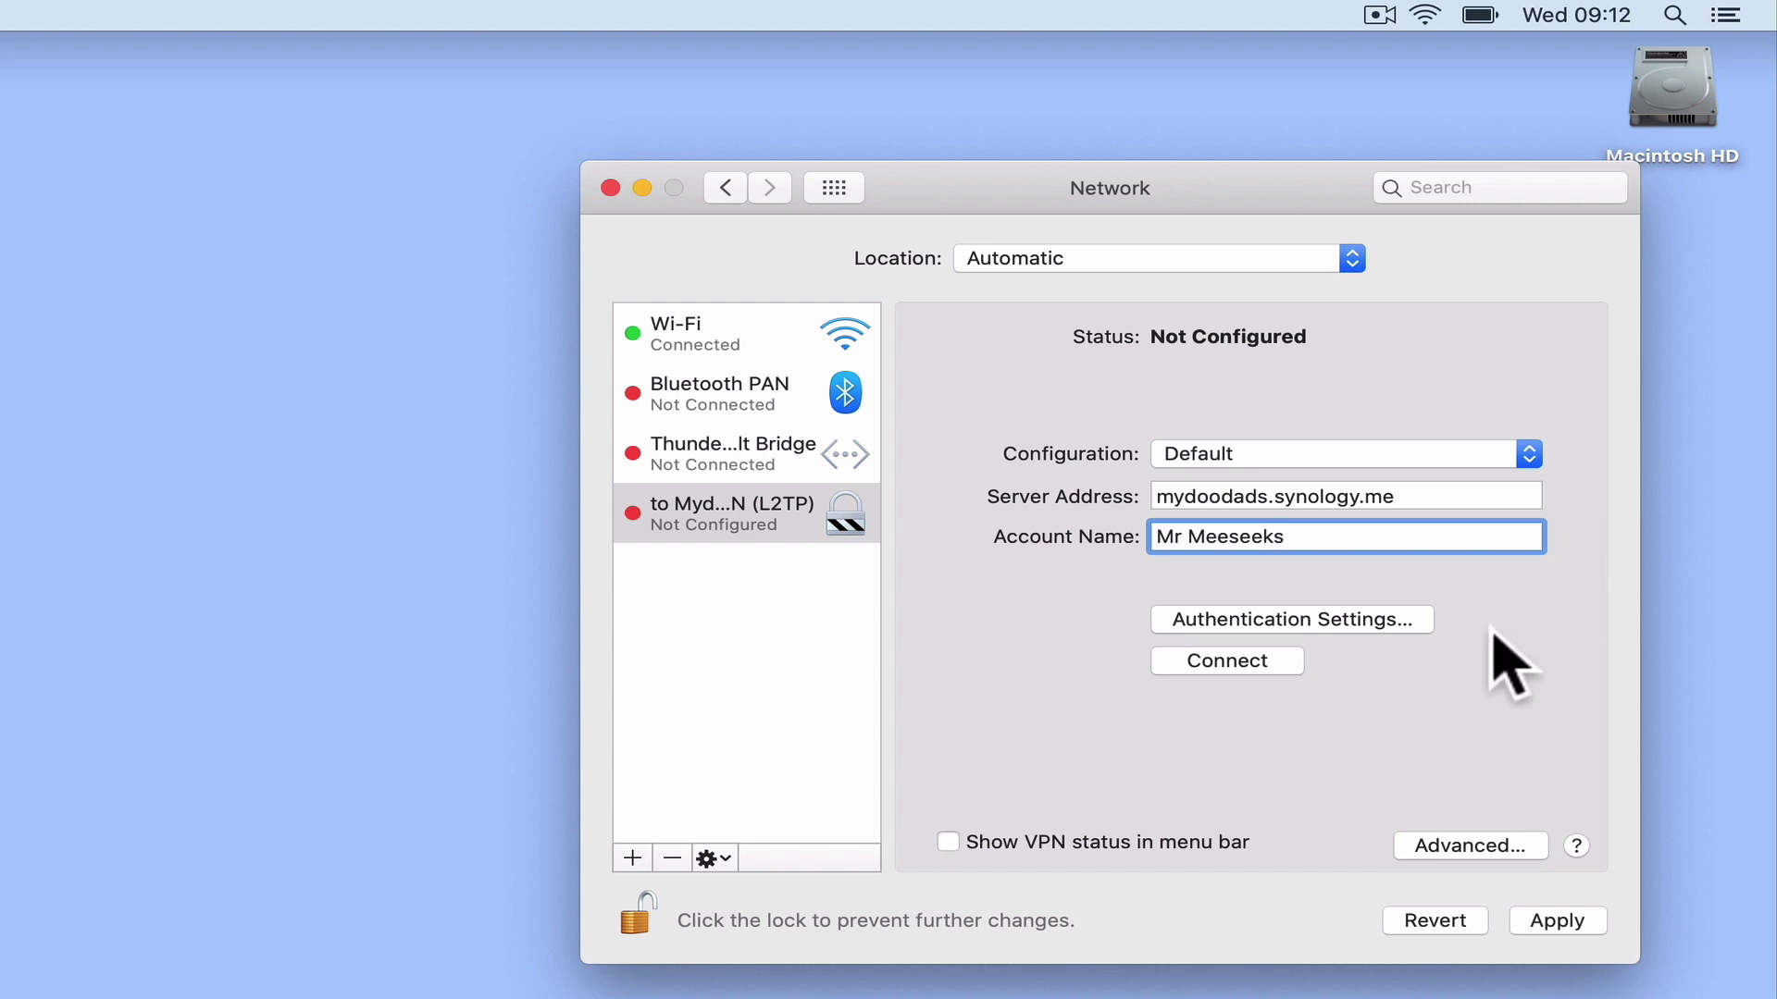
Enter the shared secret for machine authentication in the VPN's authentication settings, leaving the user password blank.
{"action": "left_click", "coordinate": [1418, 631]}
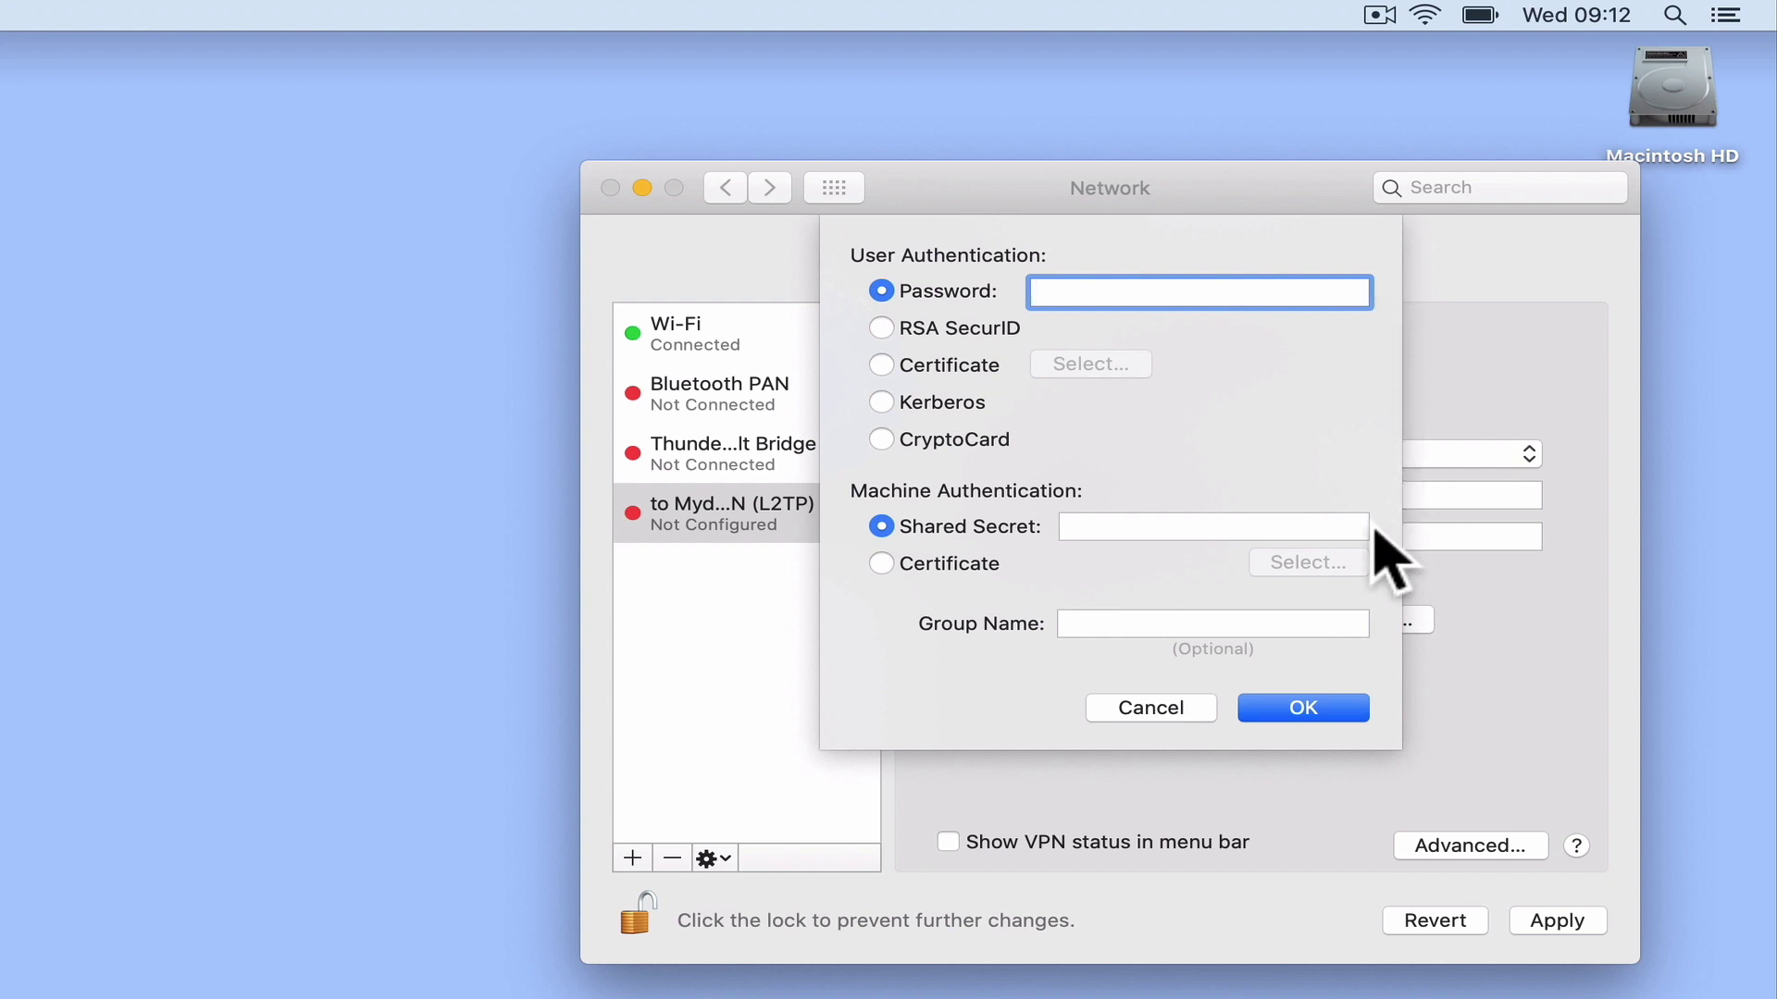
{"action": "left_click", "coordinate": [1282, 529]}
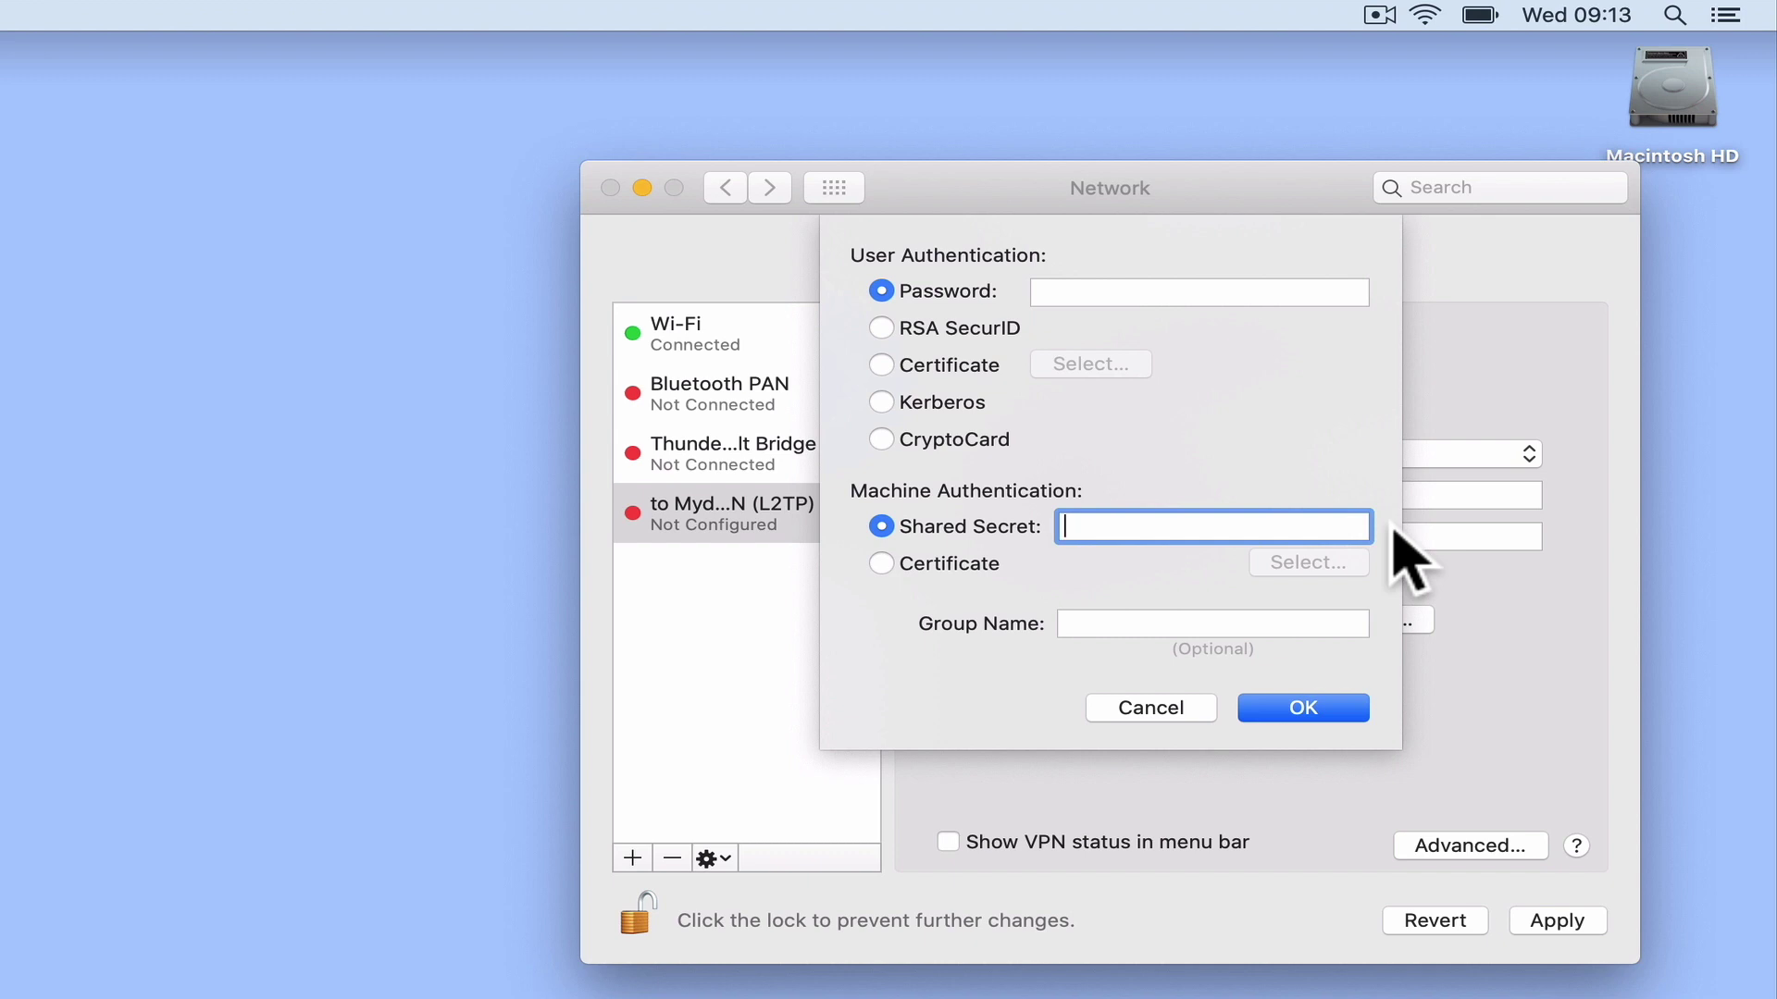
{"action": "type", "text": "••••••••"}
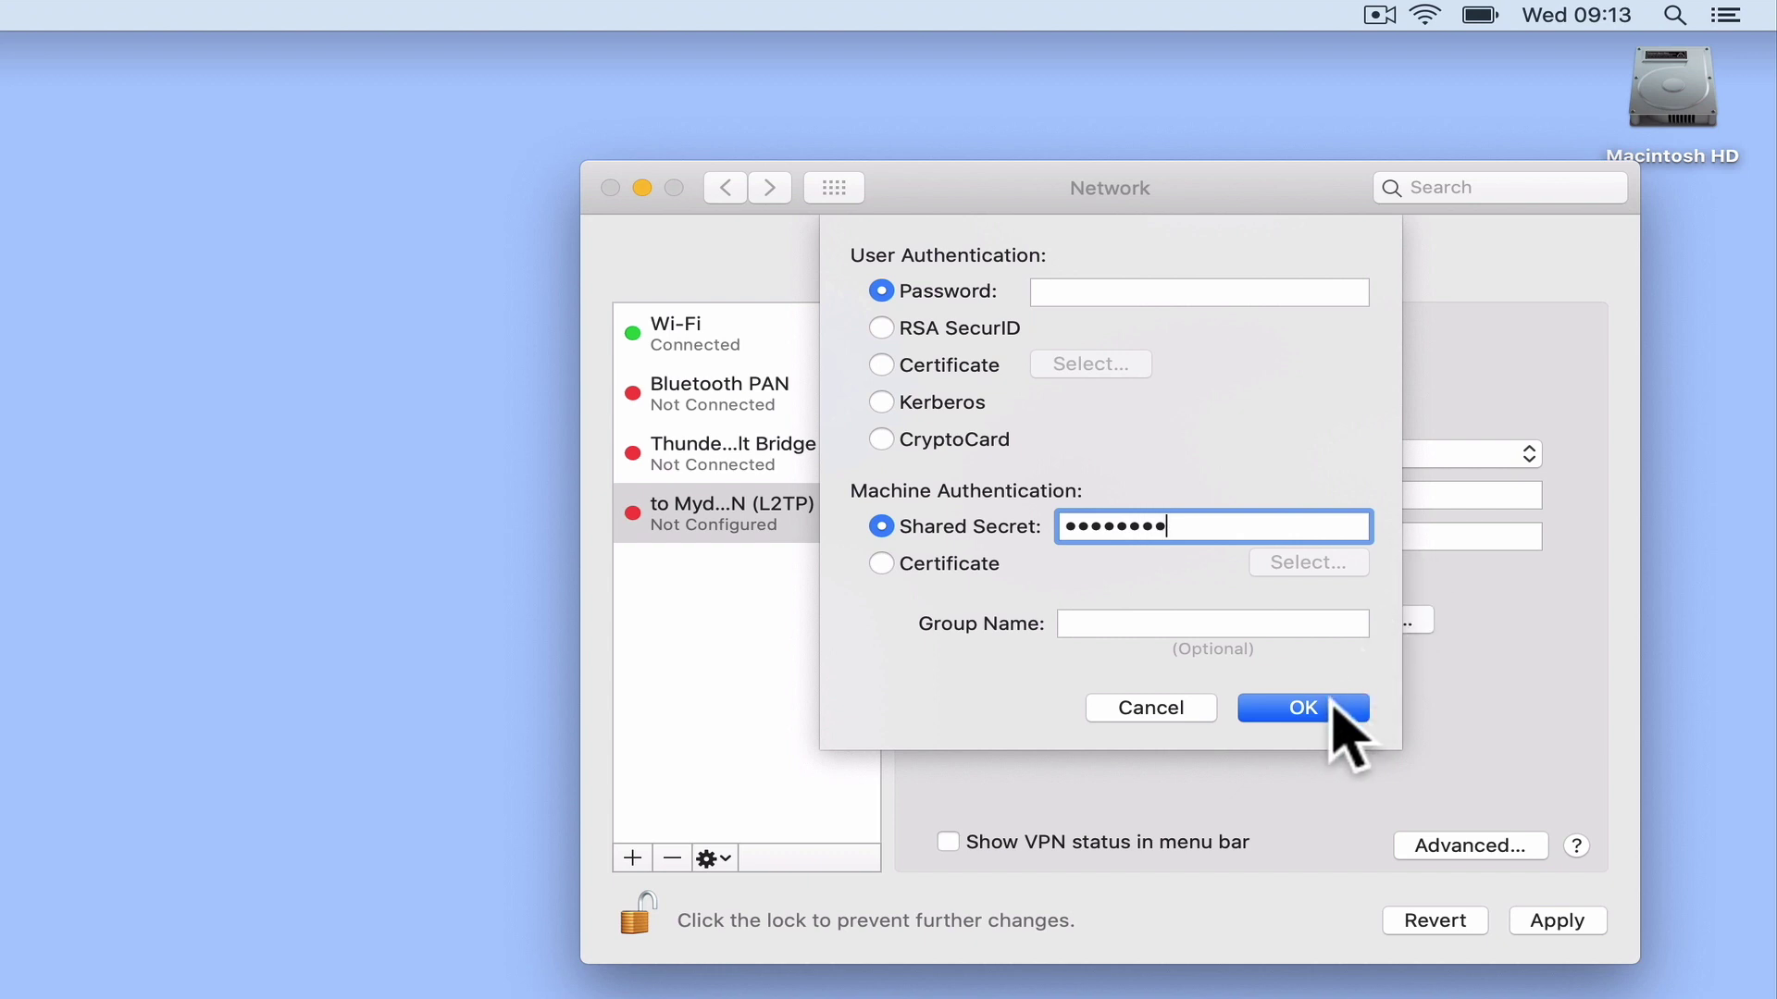
{"action": "left_click", "coordinate": [1333, 705]}
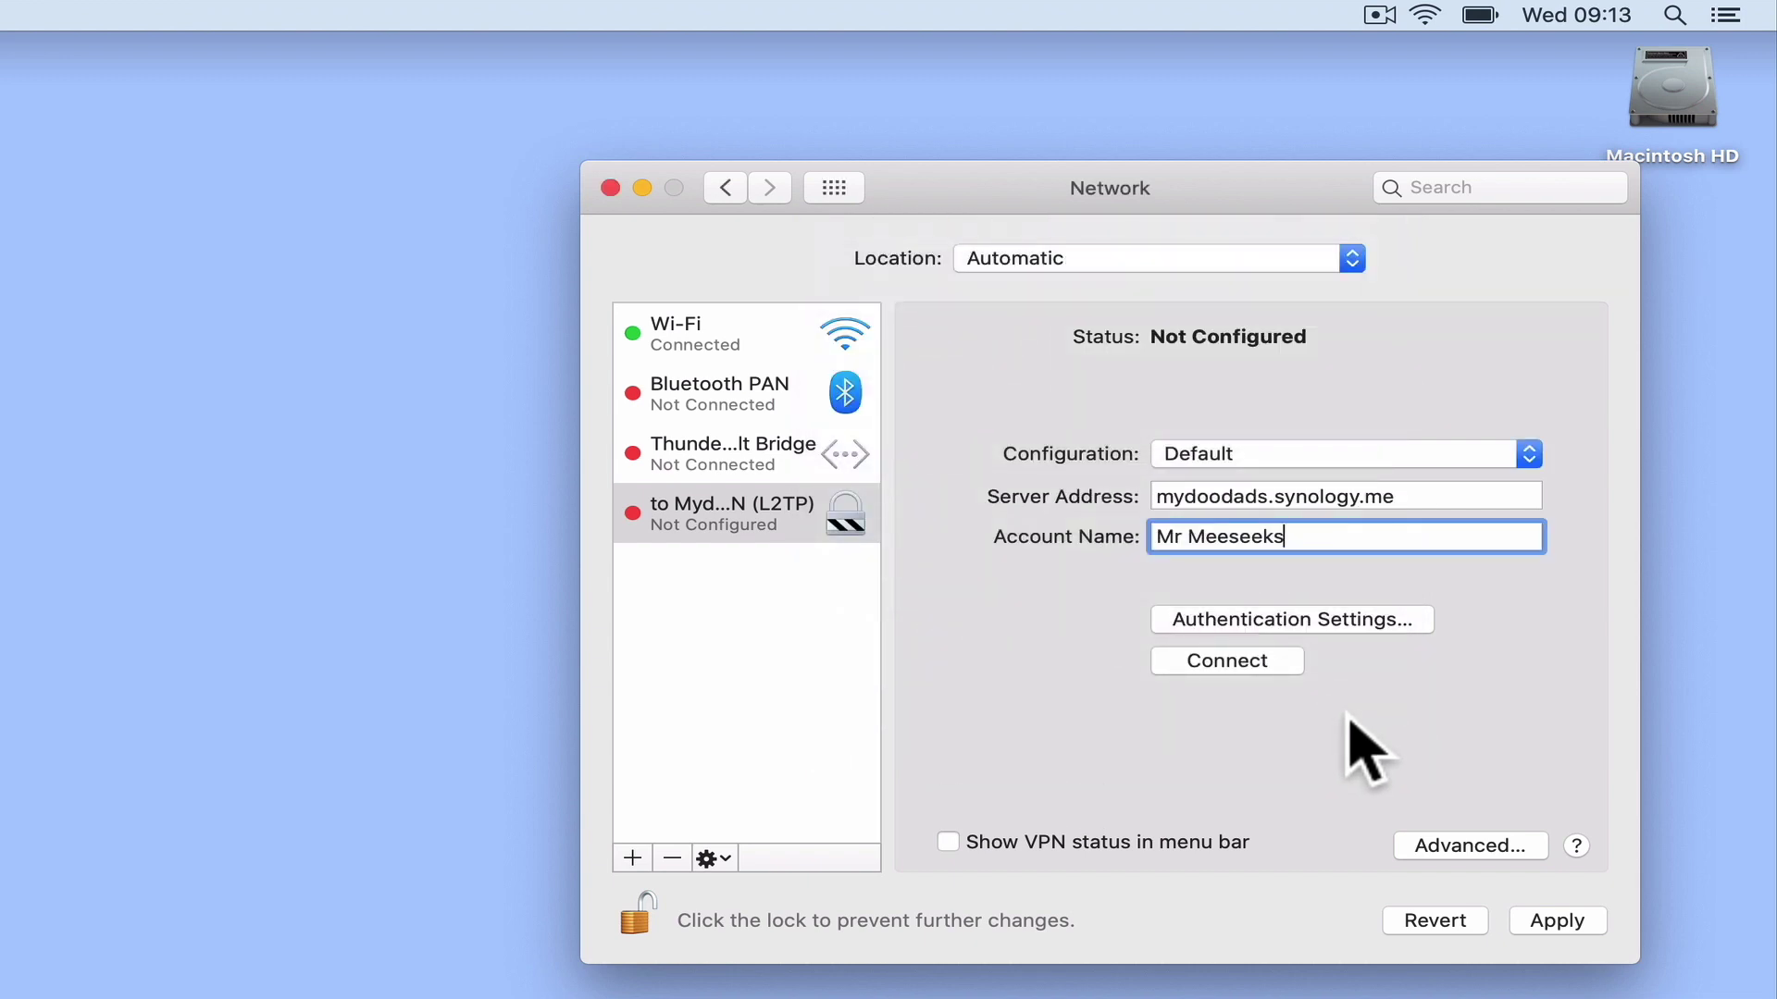
Enable sending all traffic over the VPN connection in the advanced settings and review the TCP/IP, DNS and proxy settings.
{"action": "left_click", "coordinate": [1513, 859]}
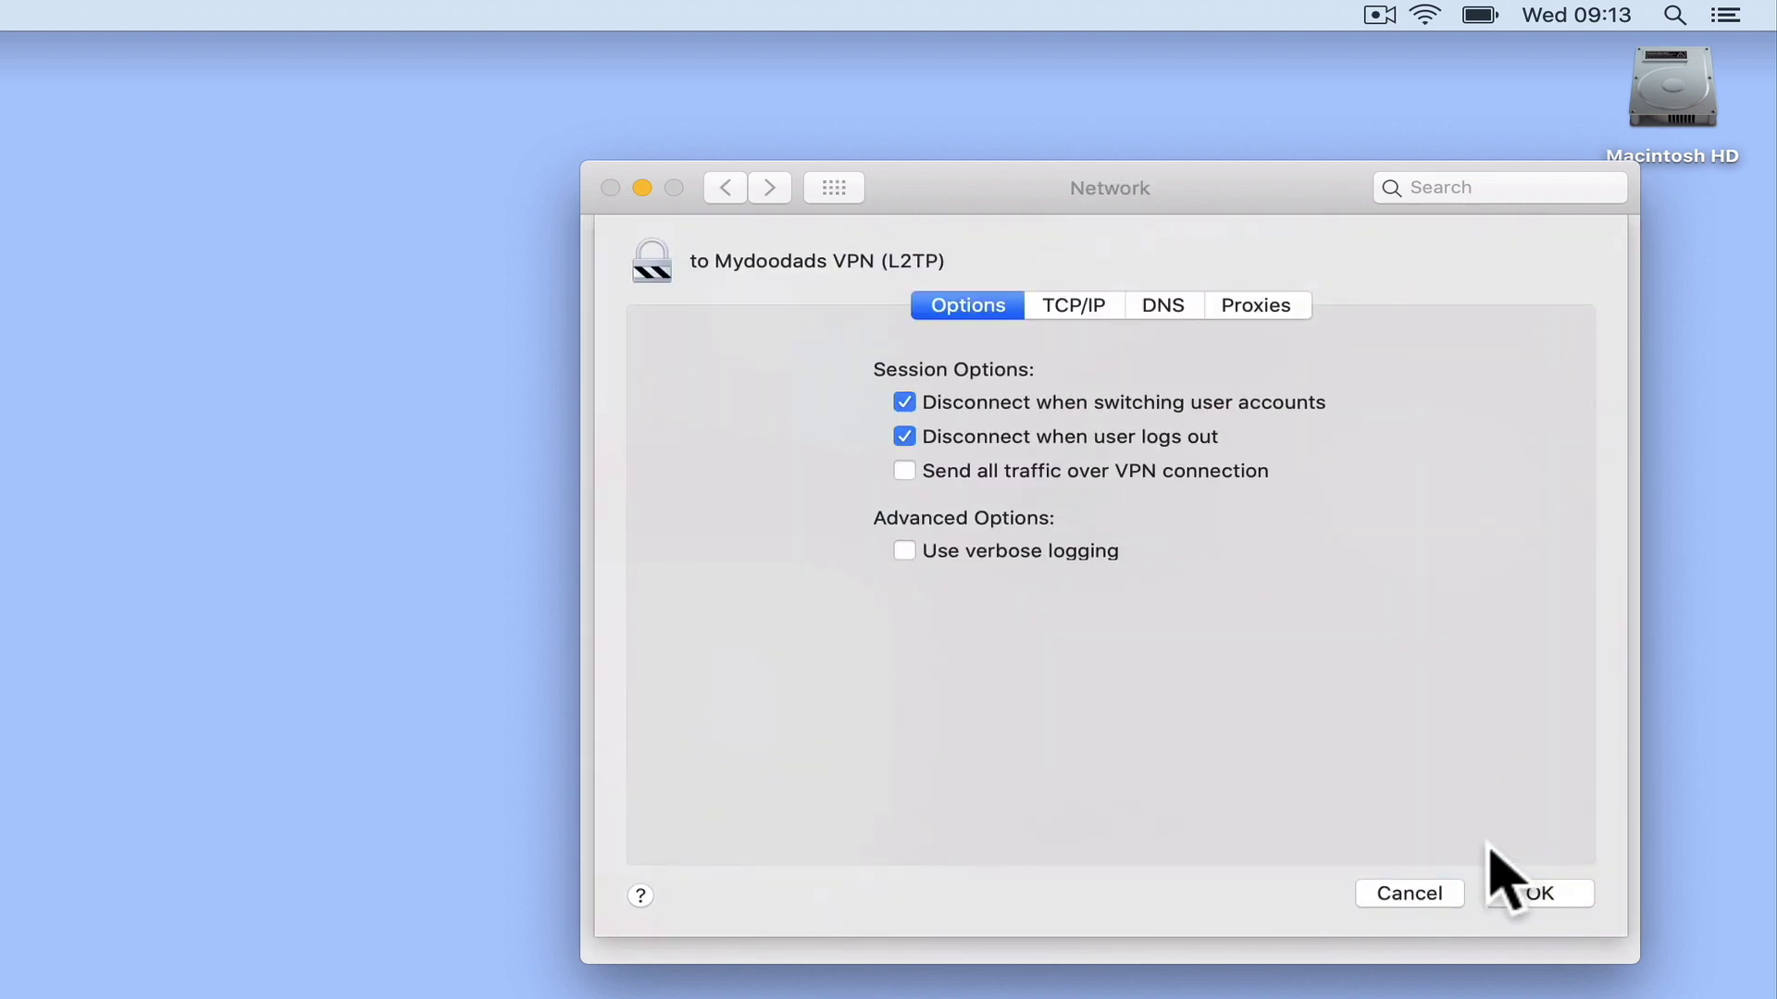
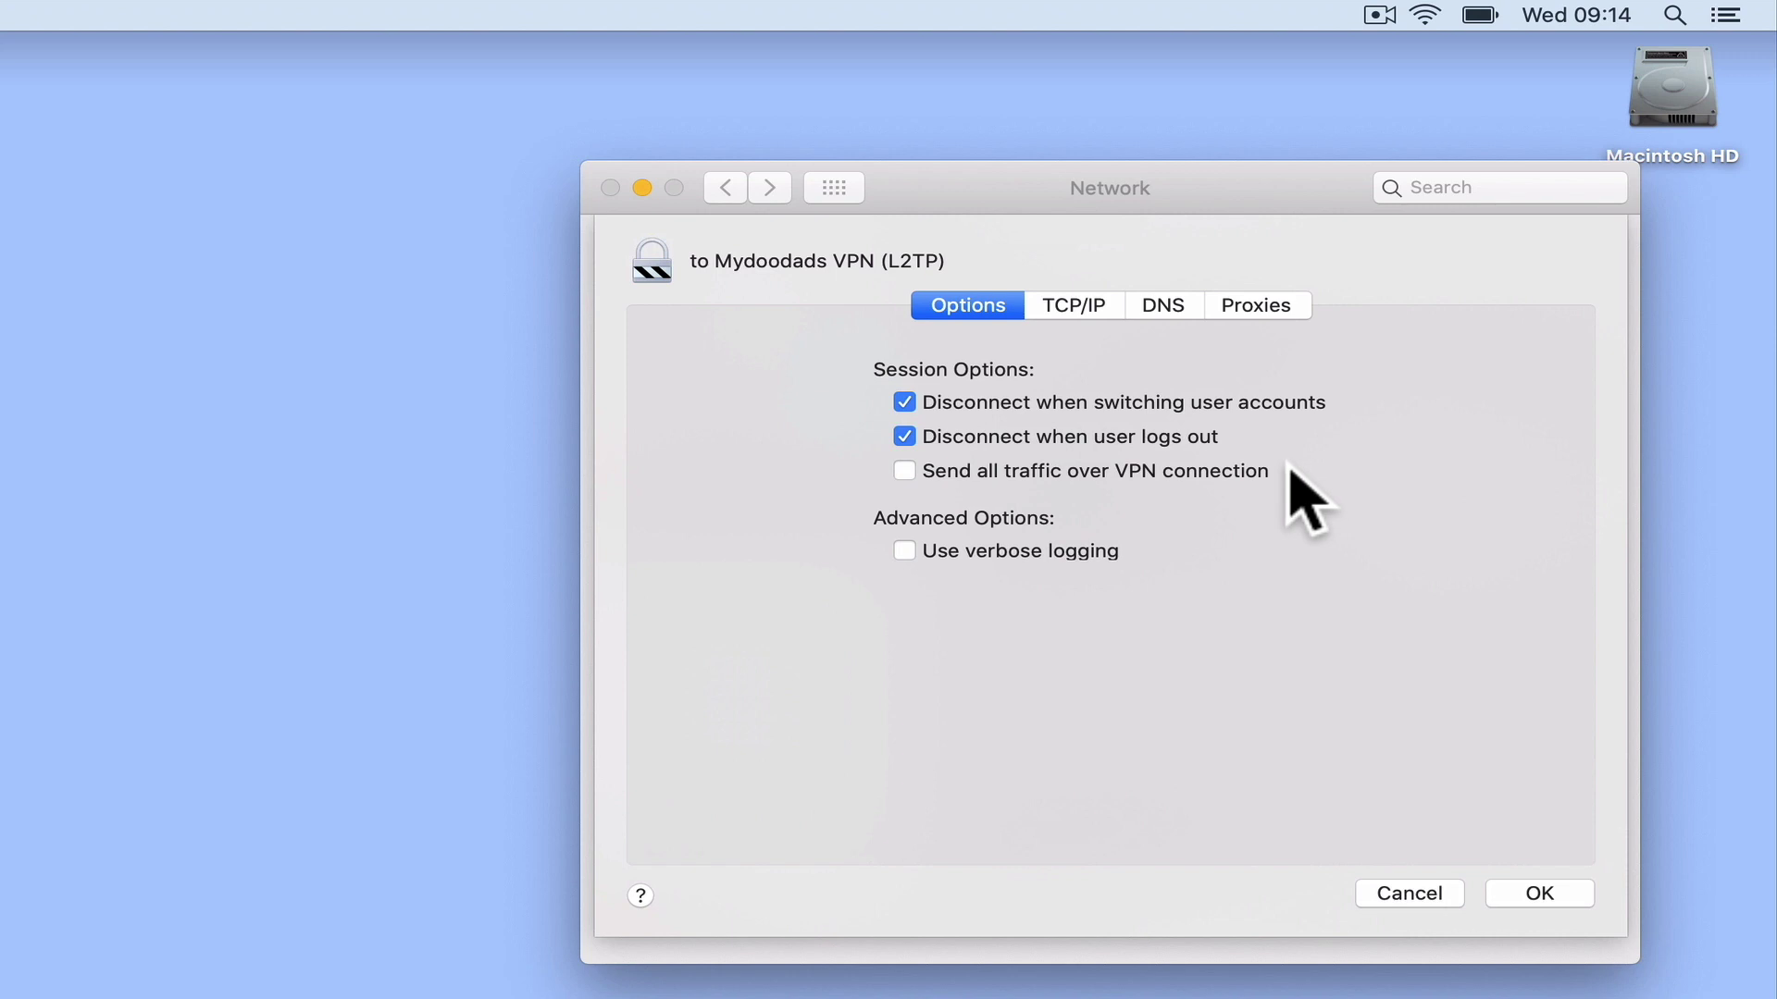
{"action": "left_click", "coordinate": [906, 475]}
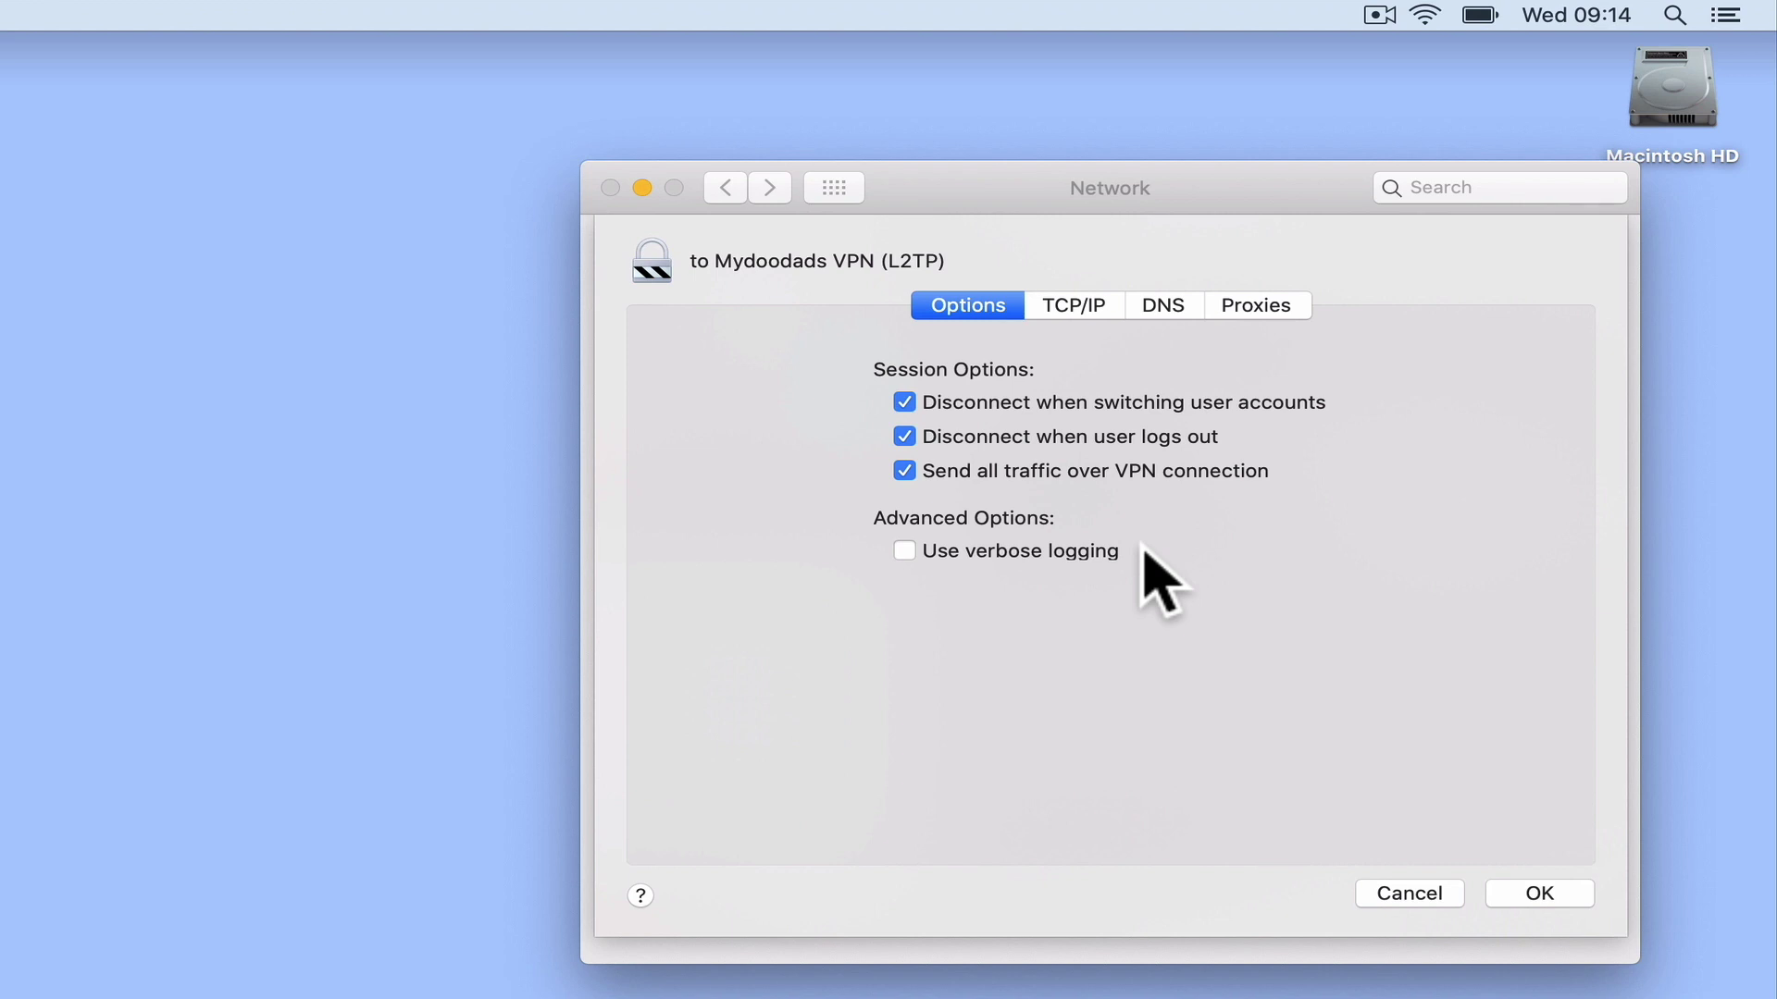
{"action": "left_click", "coordinate": [1086, 314]}
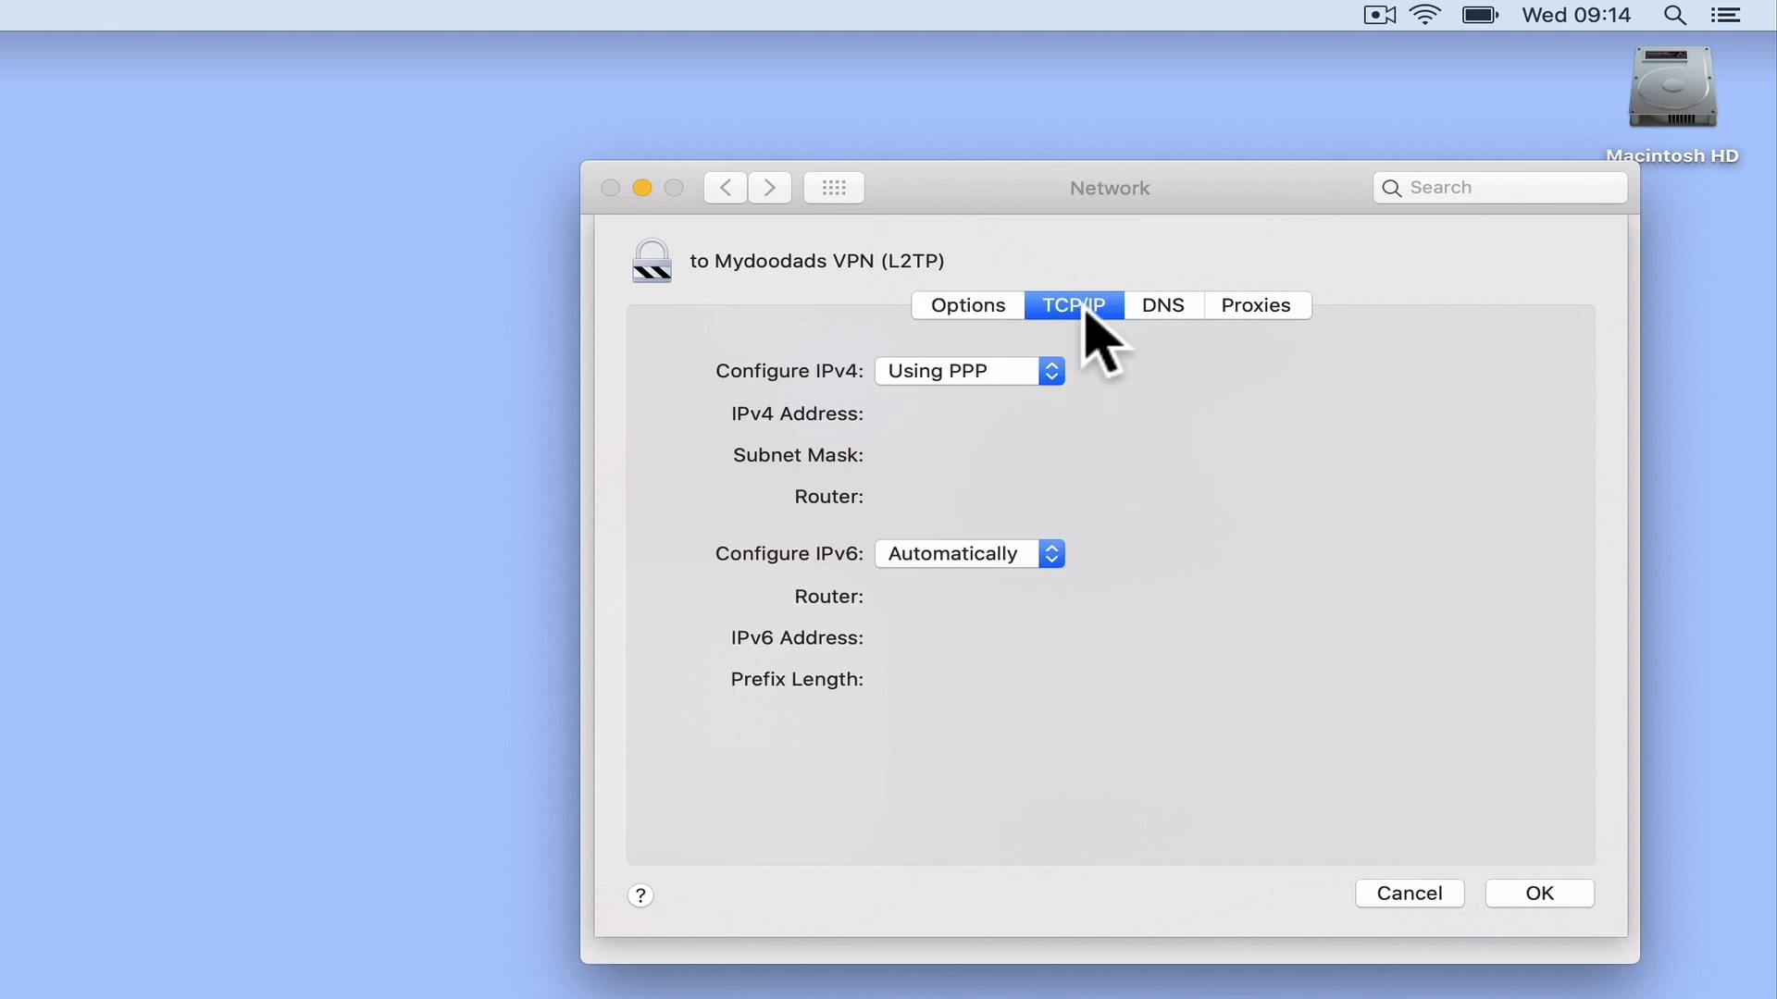
{"action": "left_click", "coordinate": [1175, 312]}
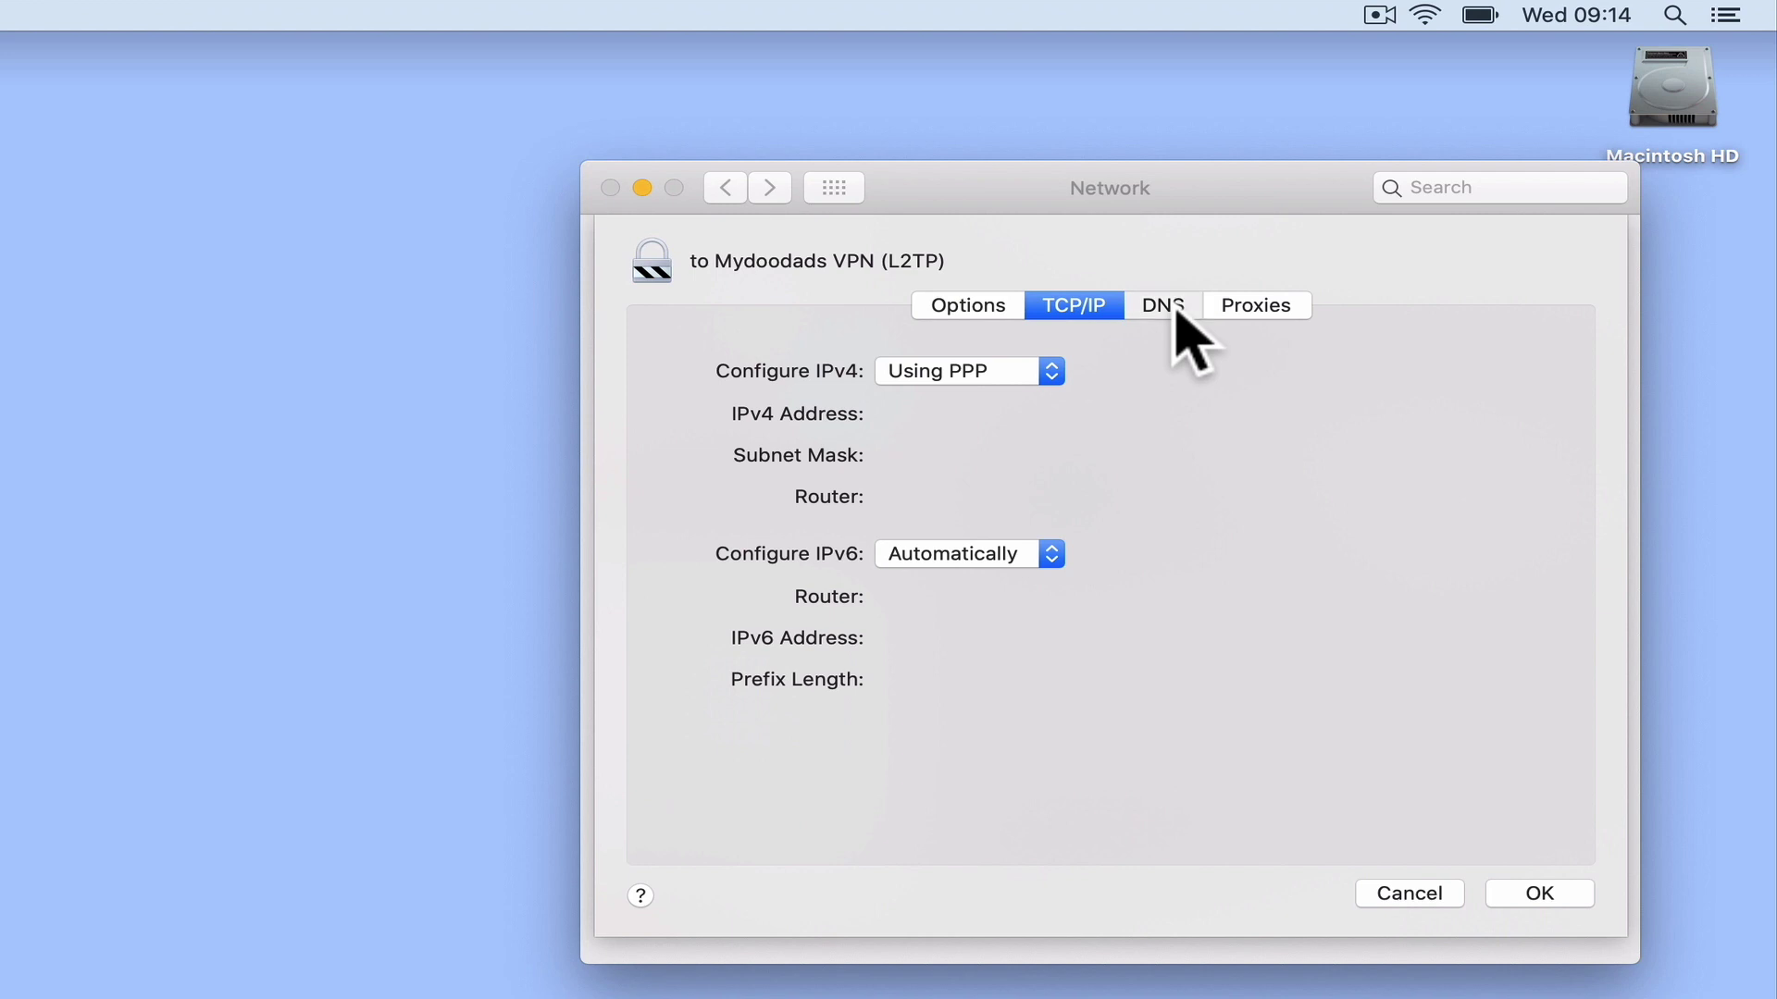
{"action": "left_click", "coordinate": [1278, 308]}
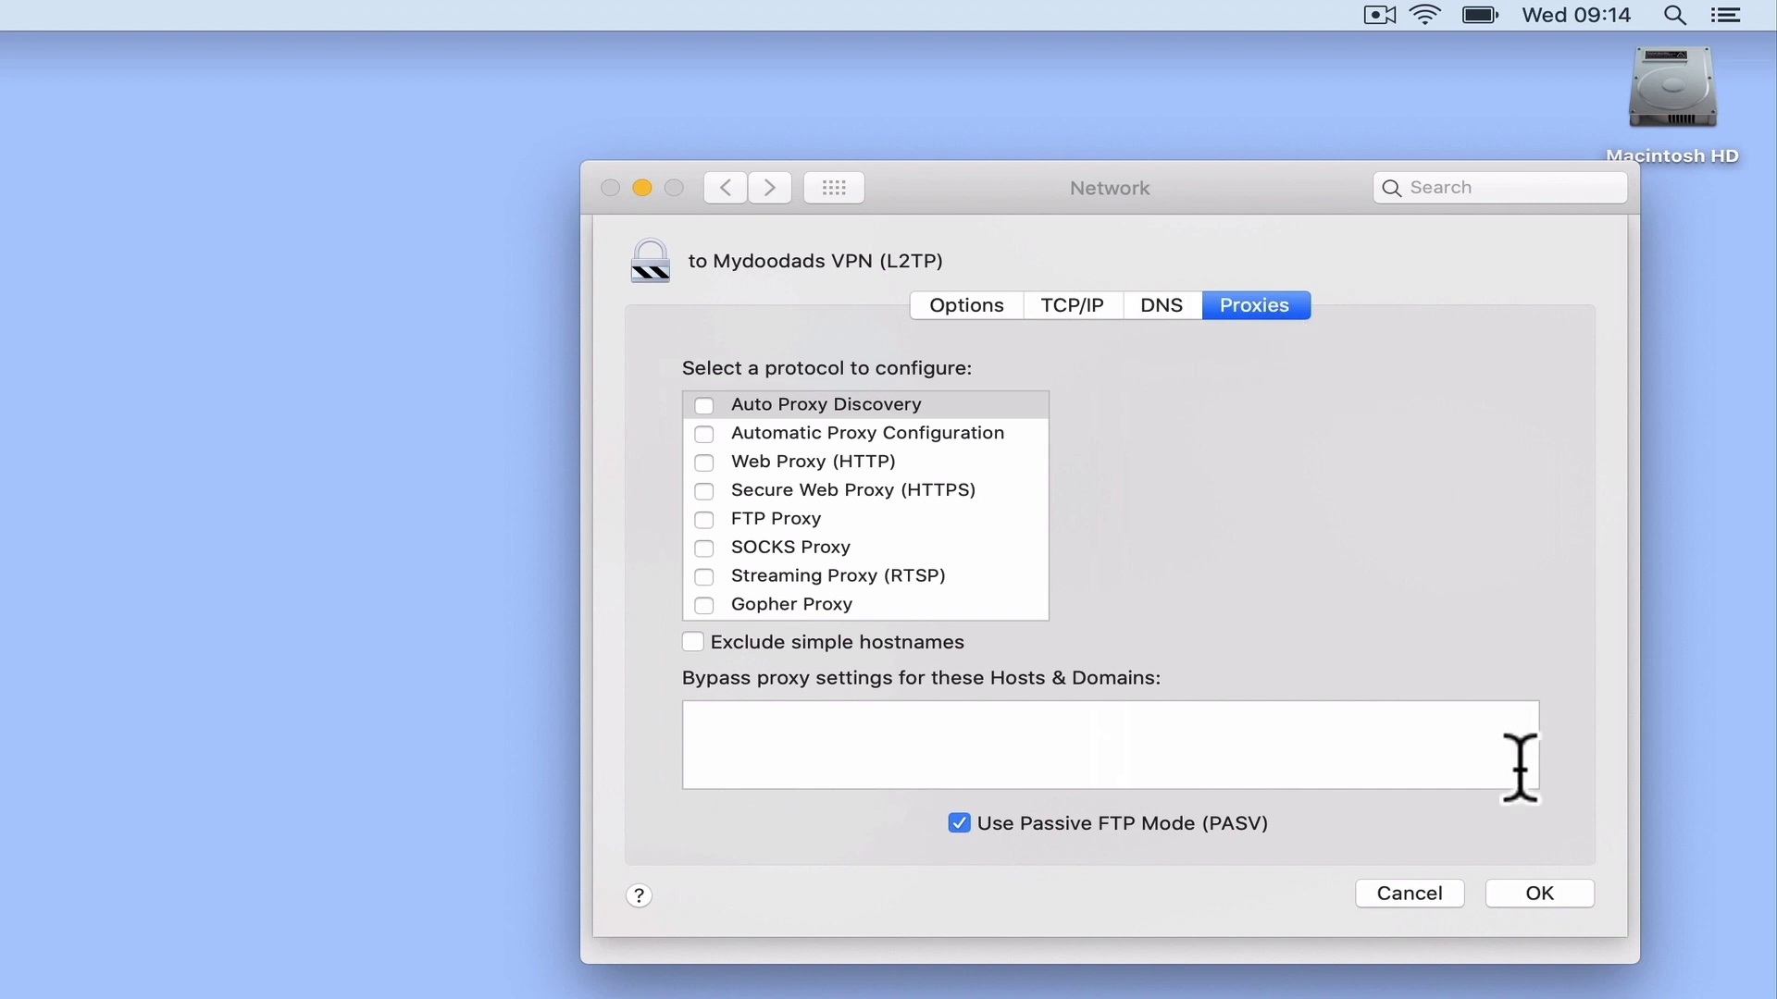
{"action": "left_click", "coordinate": [1540, 894]}
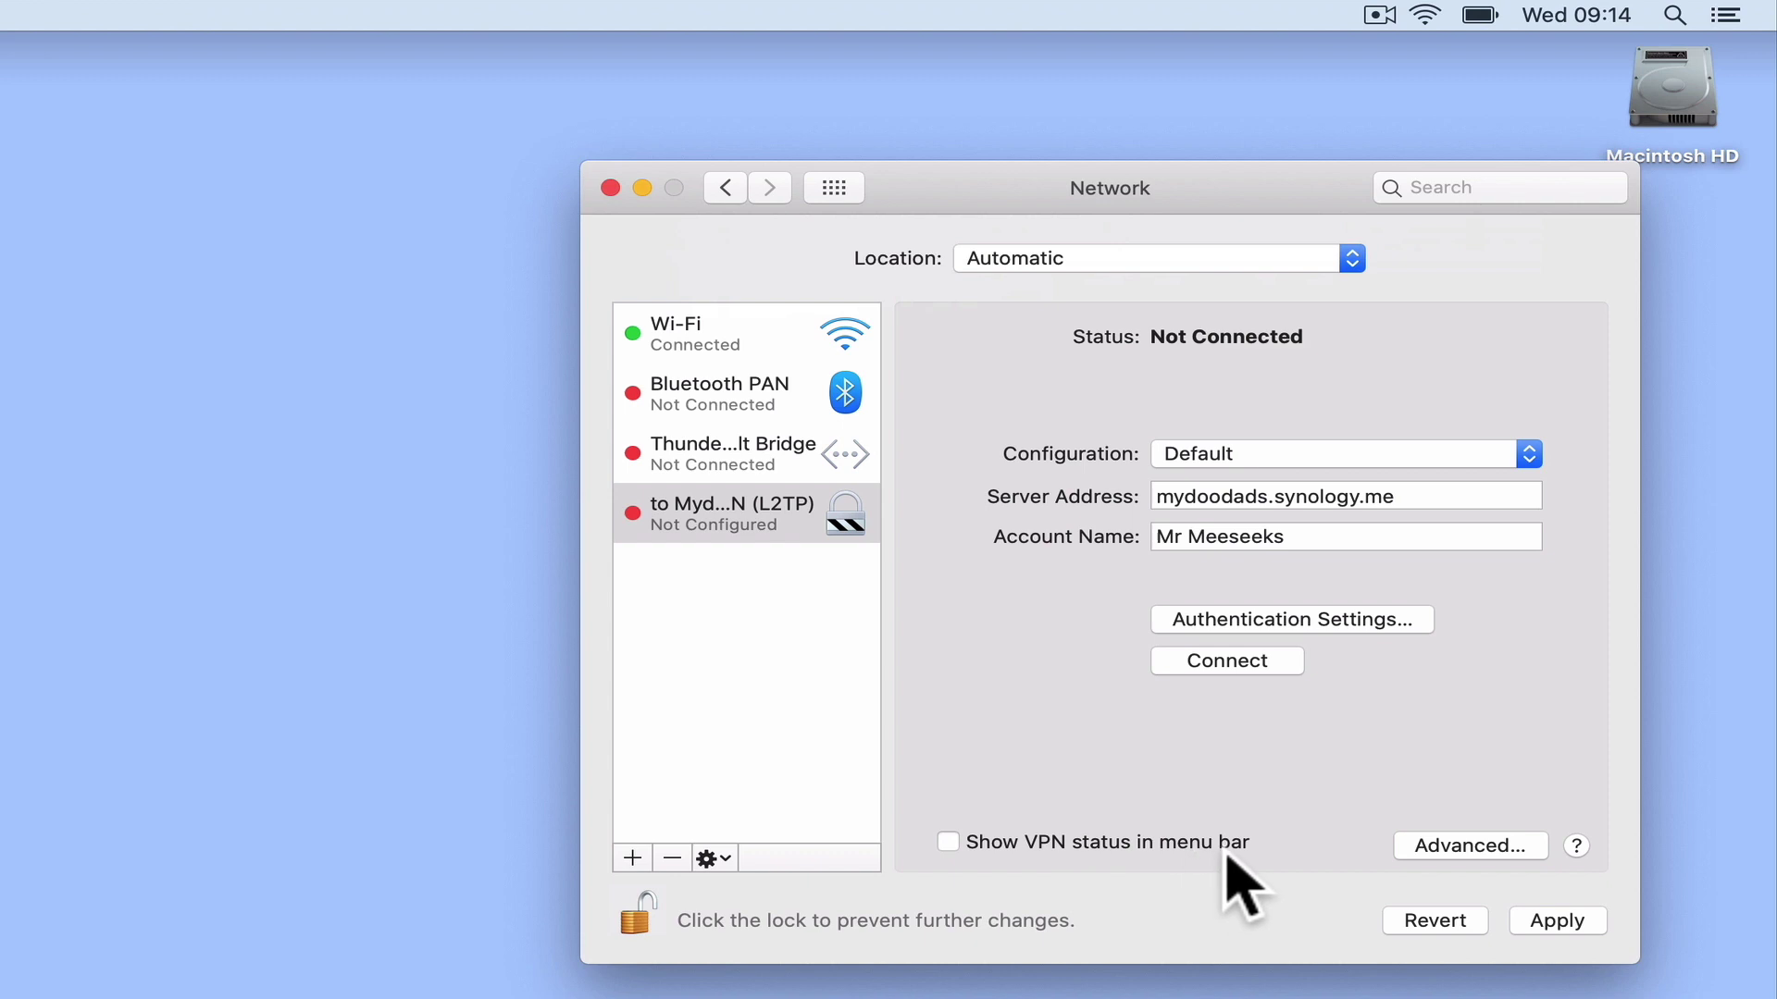
Enable showing the VPN status in the menu bar, apply the network changes and close System Preferences.
{"action": "left_click", "coordinate": [949, 843]}
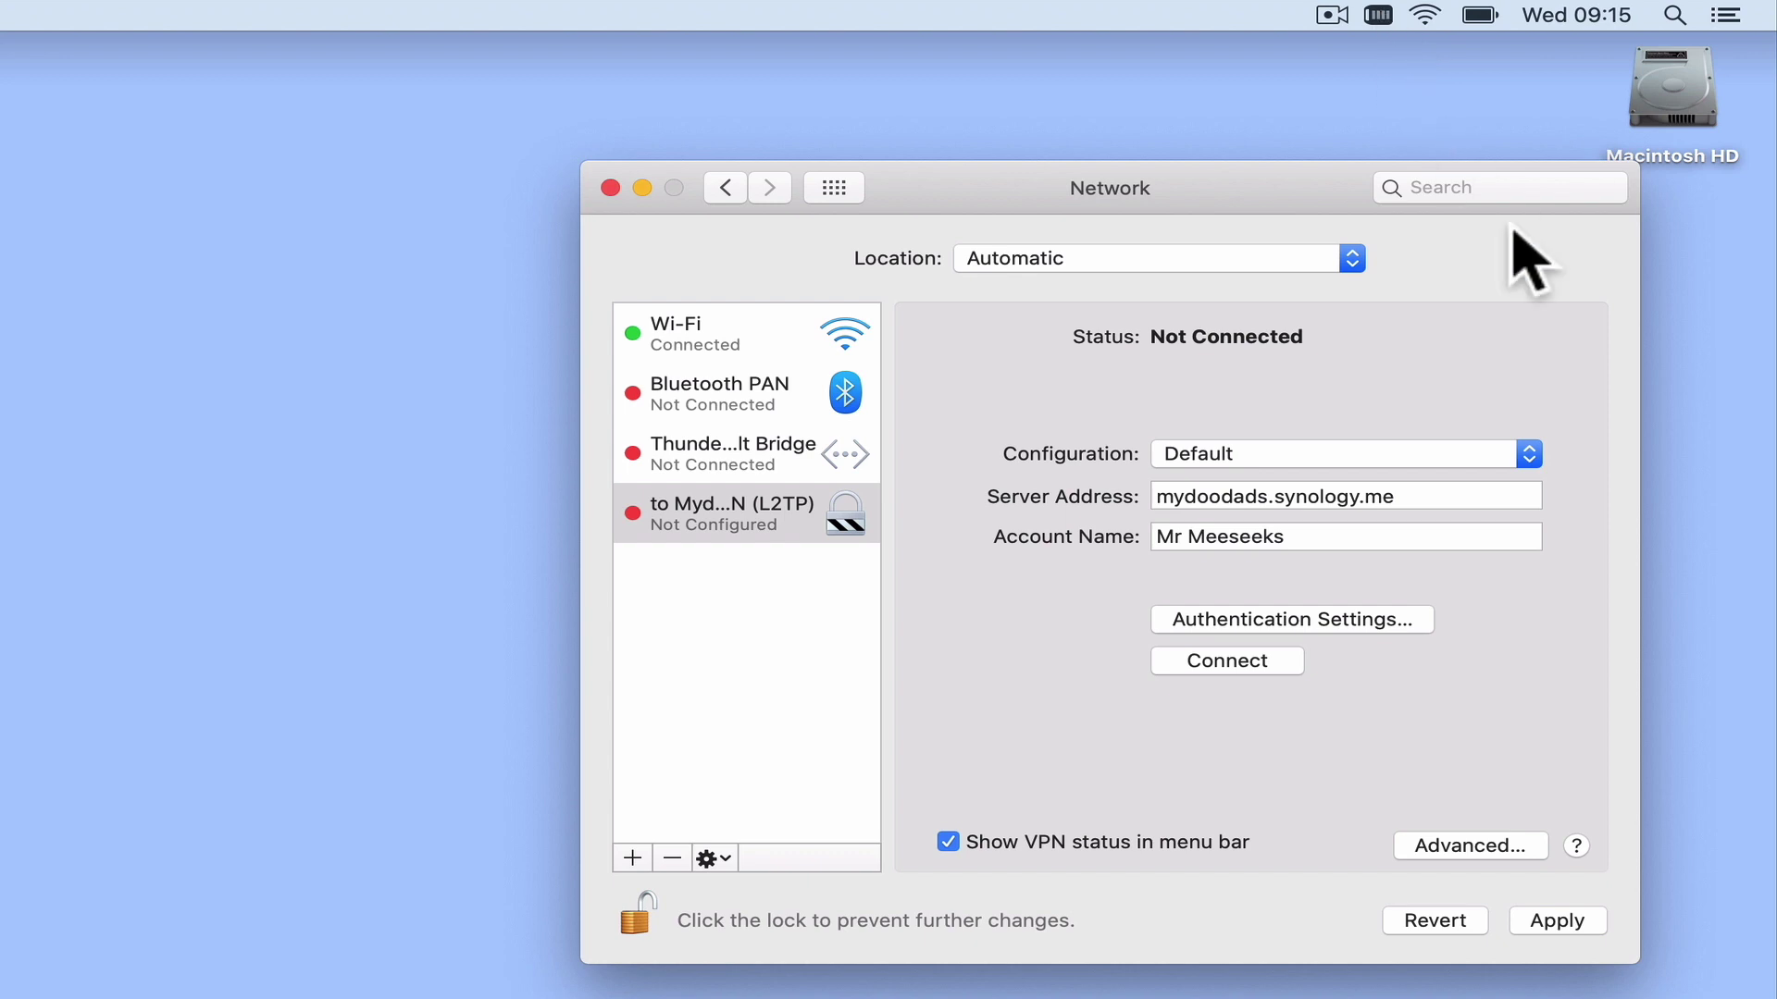
{"action": "left_click", "coordinate": [1564, 920]}
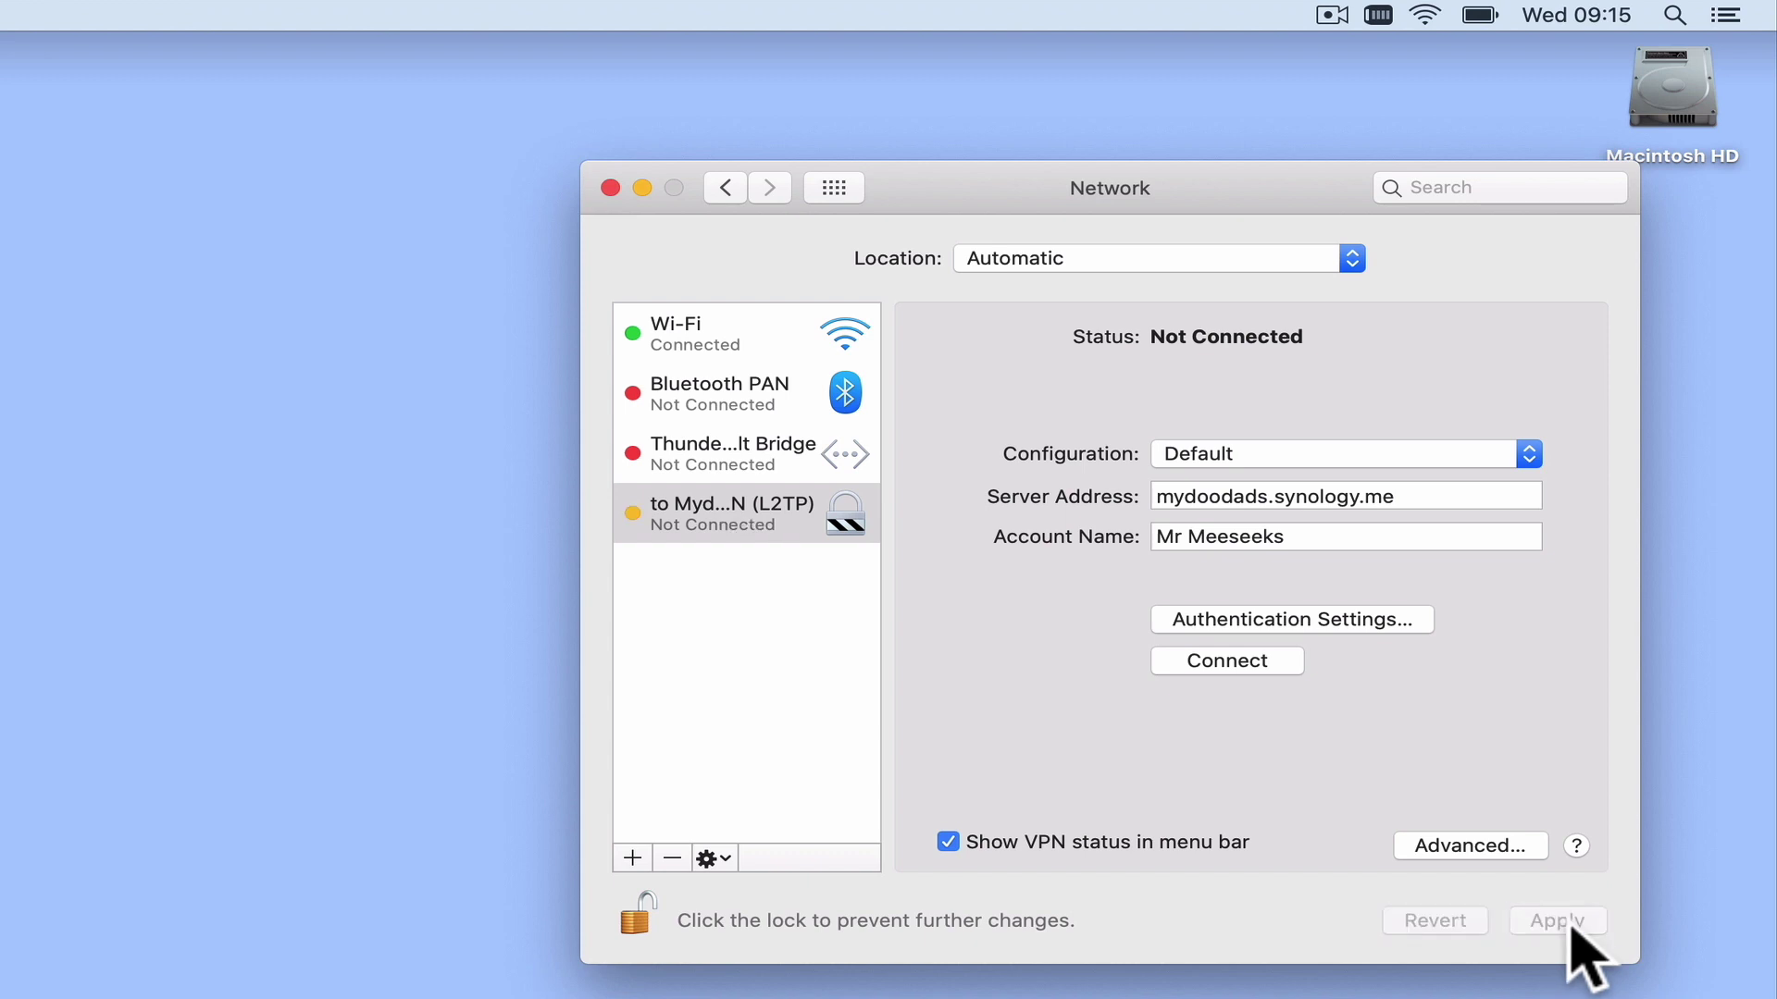
{"action": "left_click", "coordinate": [610, 187]}
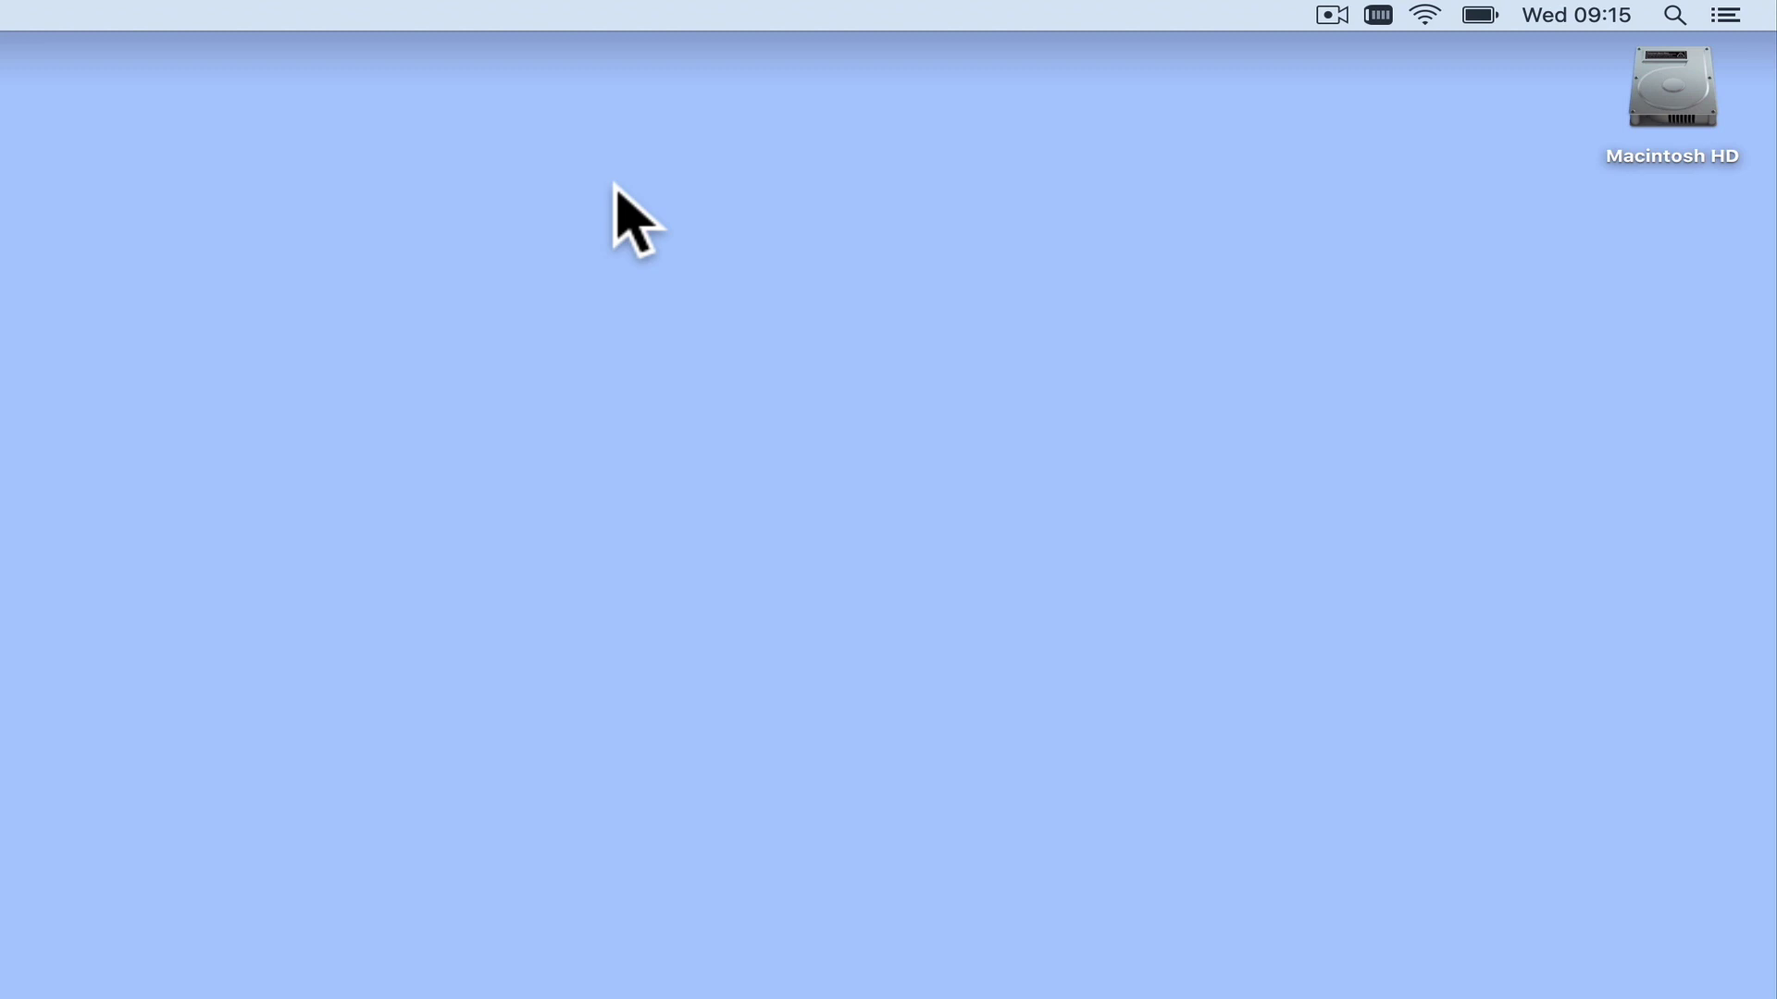
Switch the Mac's Wi-Fi connection from the home network to the iPhone hotspot.
{"action": "left_click", "coordinate": [1428, 13]}
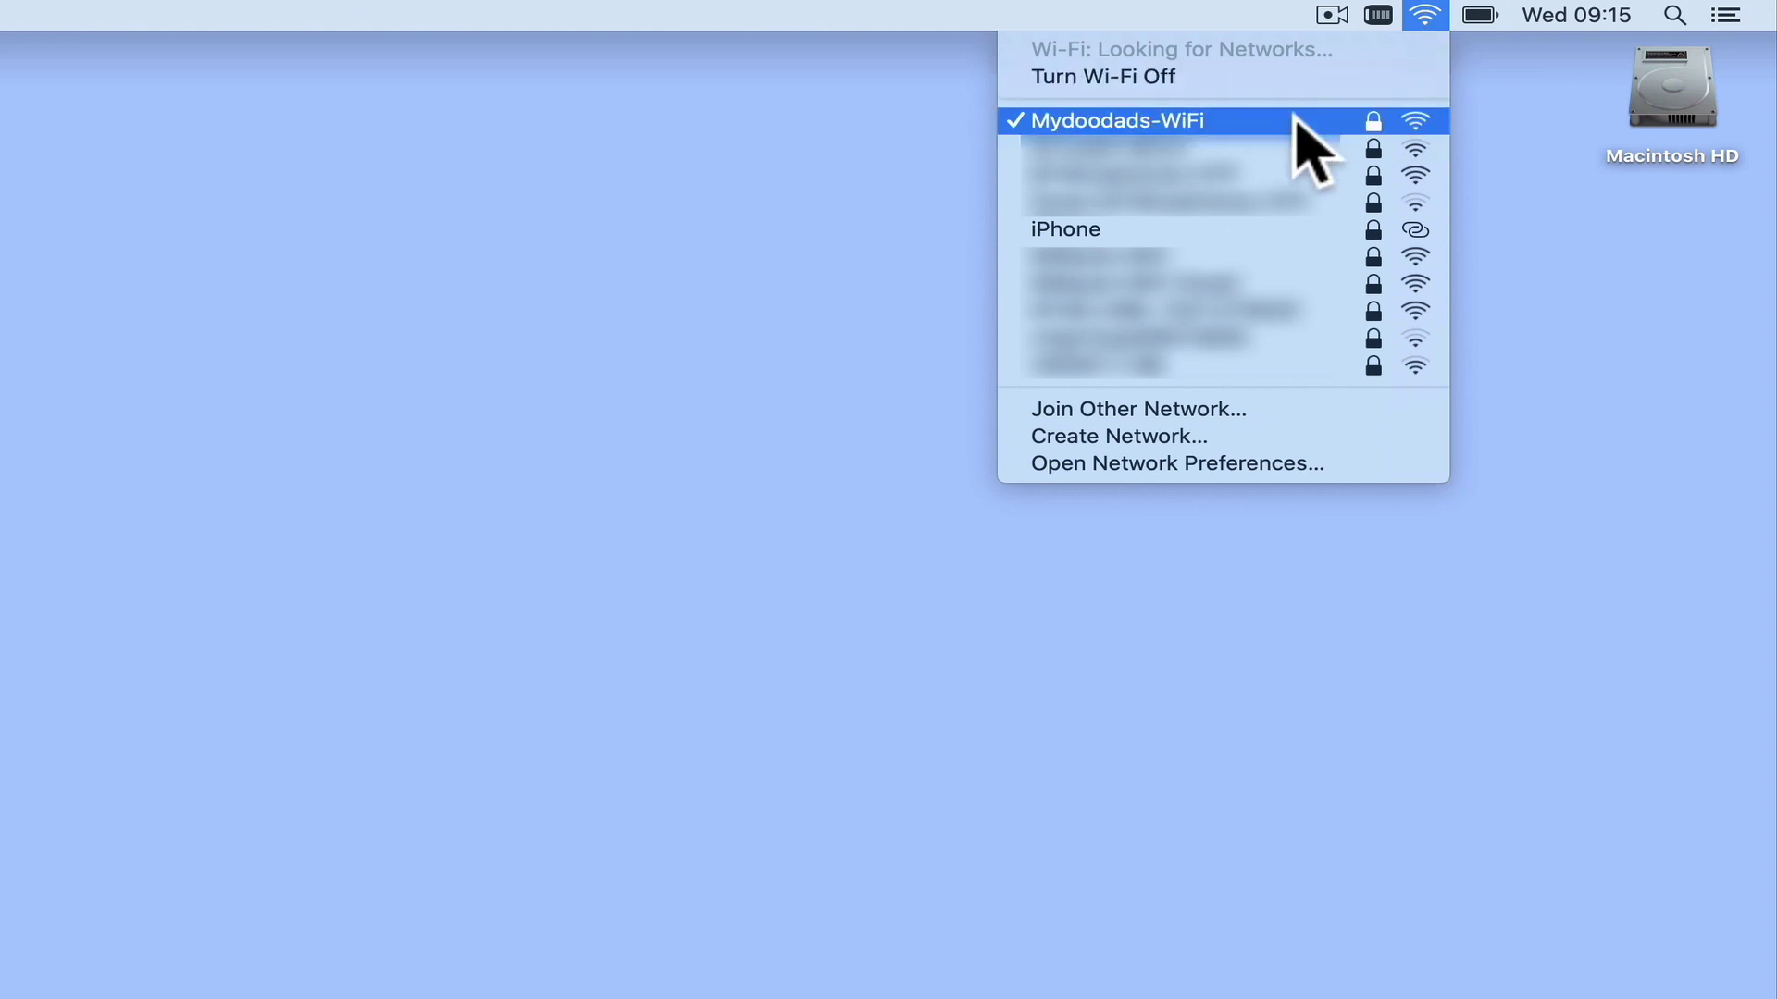
{"action": "left_click", "coordinate": [1259, 229]}
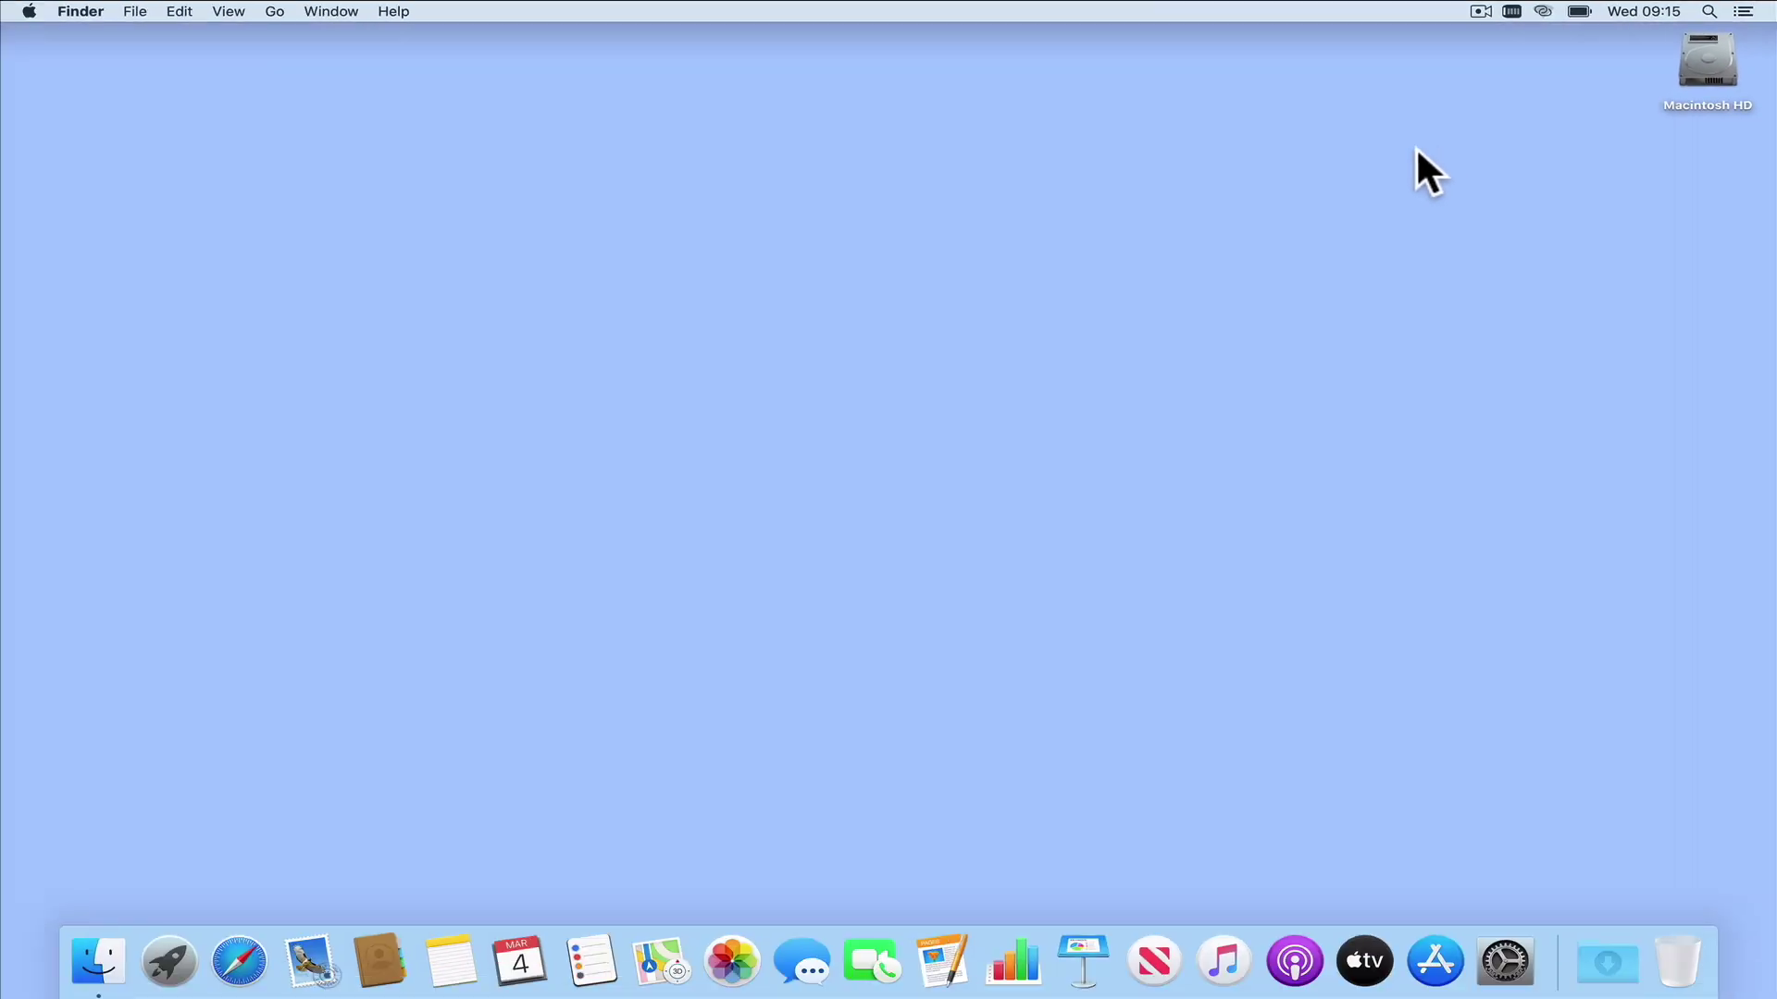
Look up the Mac's public IP address in Safari by searching for "what is my ip address", then minimize the browser window.
{"action": "left_click", "coordinate": [233, 976]}
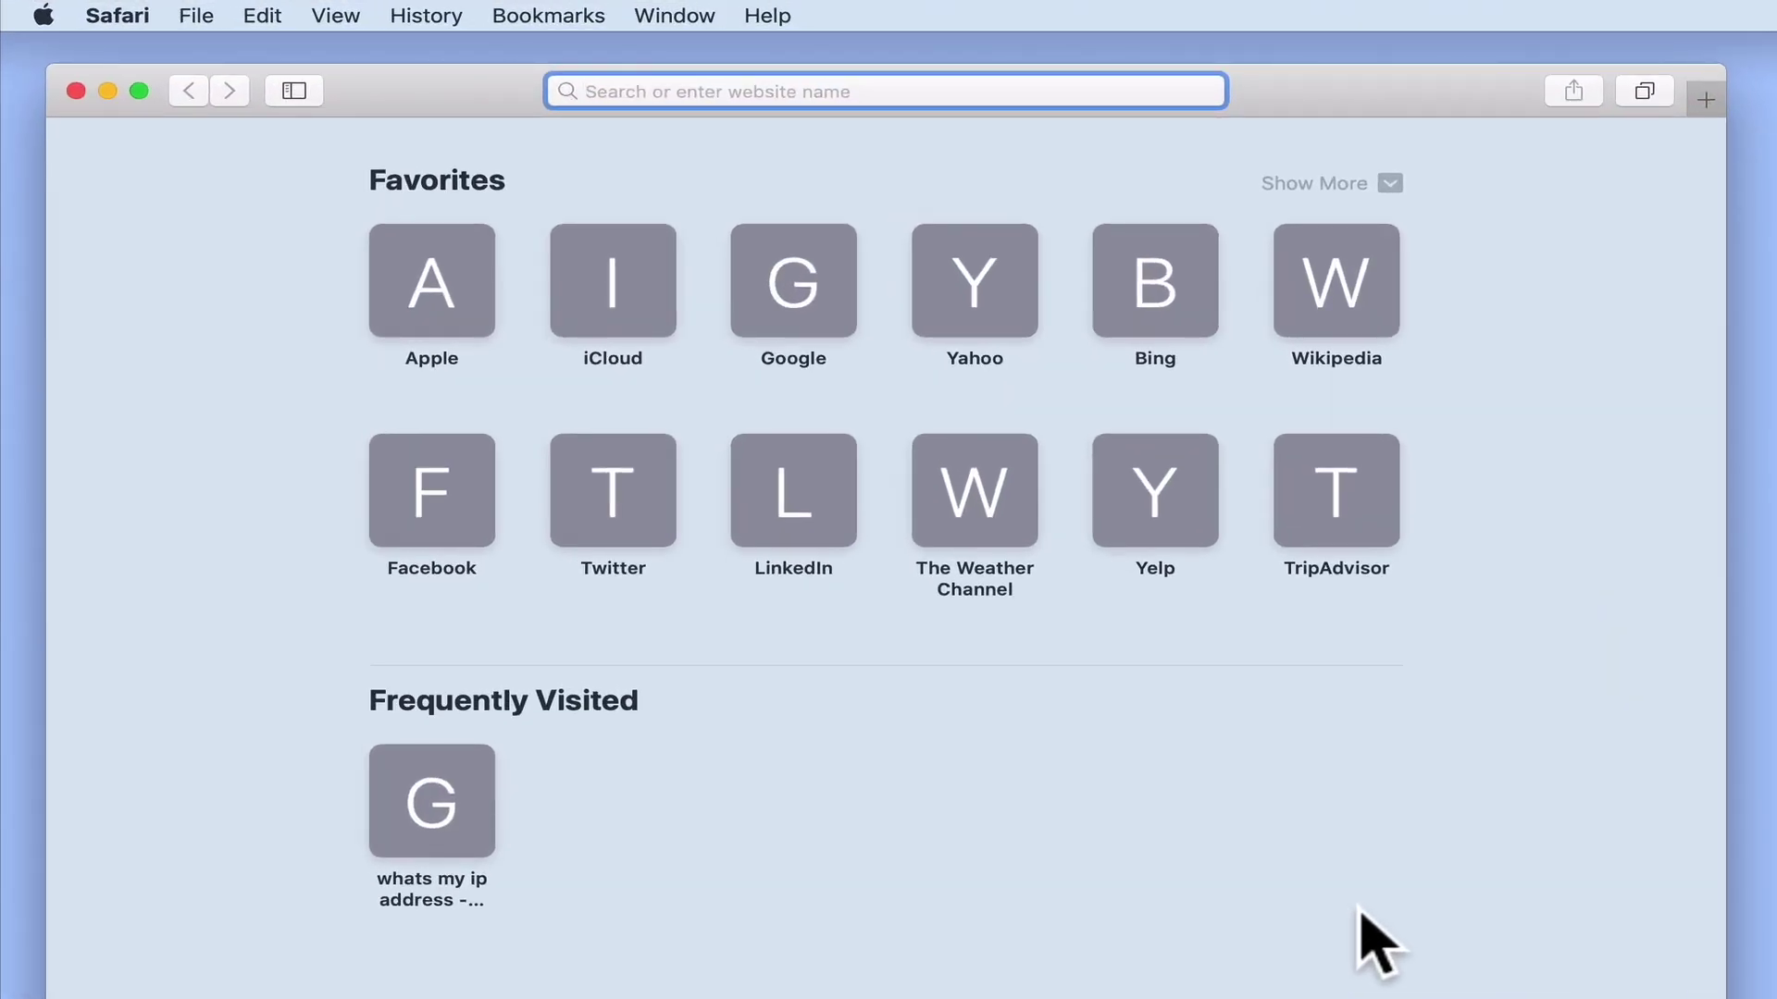
{"action": "type", "text": "what "}
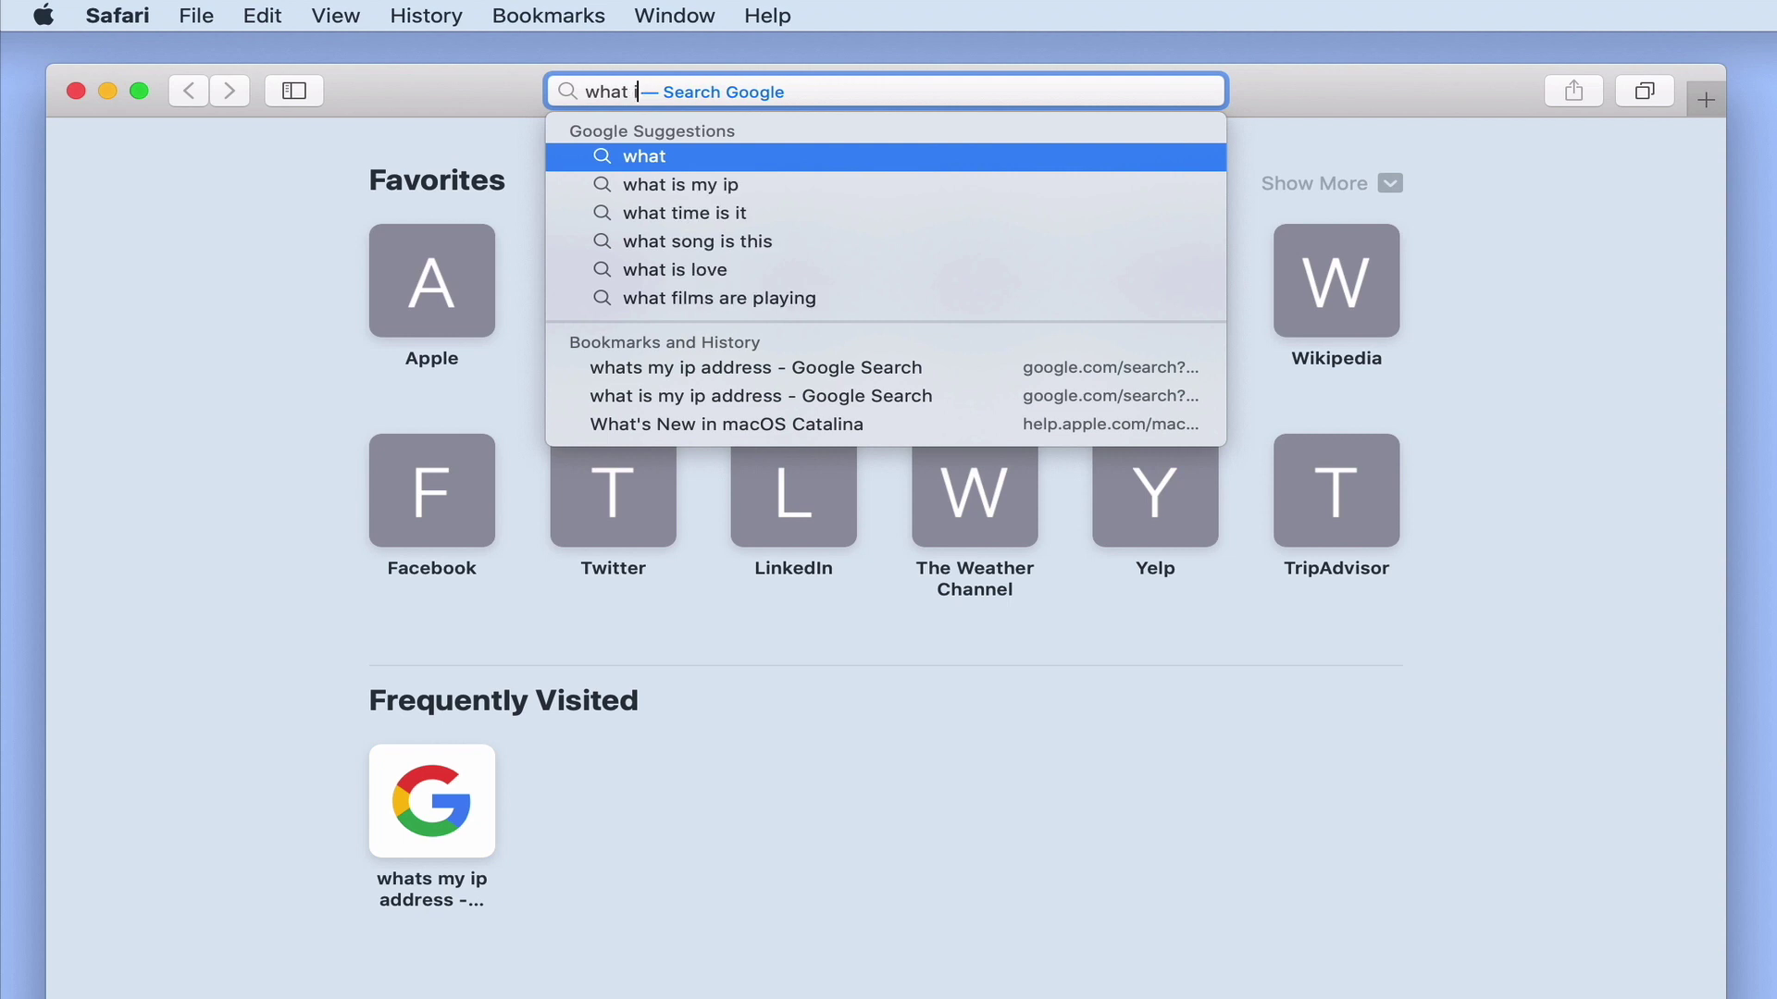
{"action": "type", "text": "is my ip"}
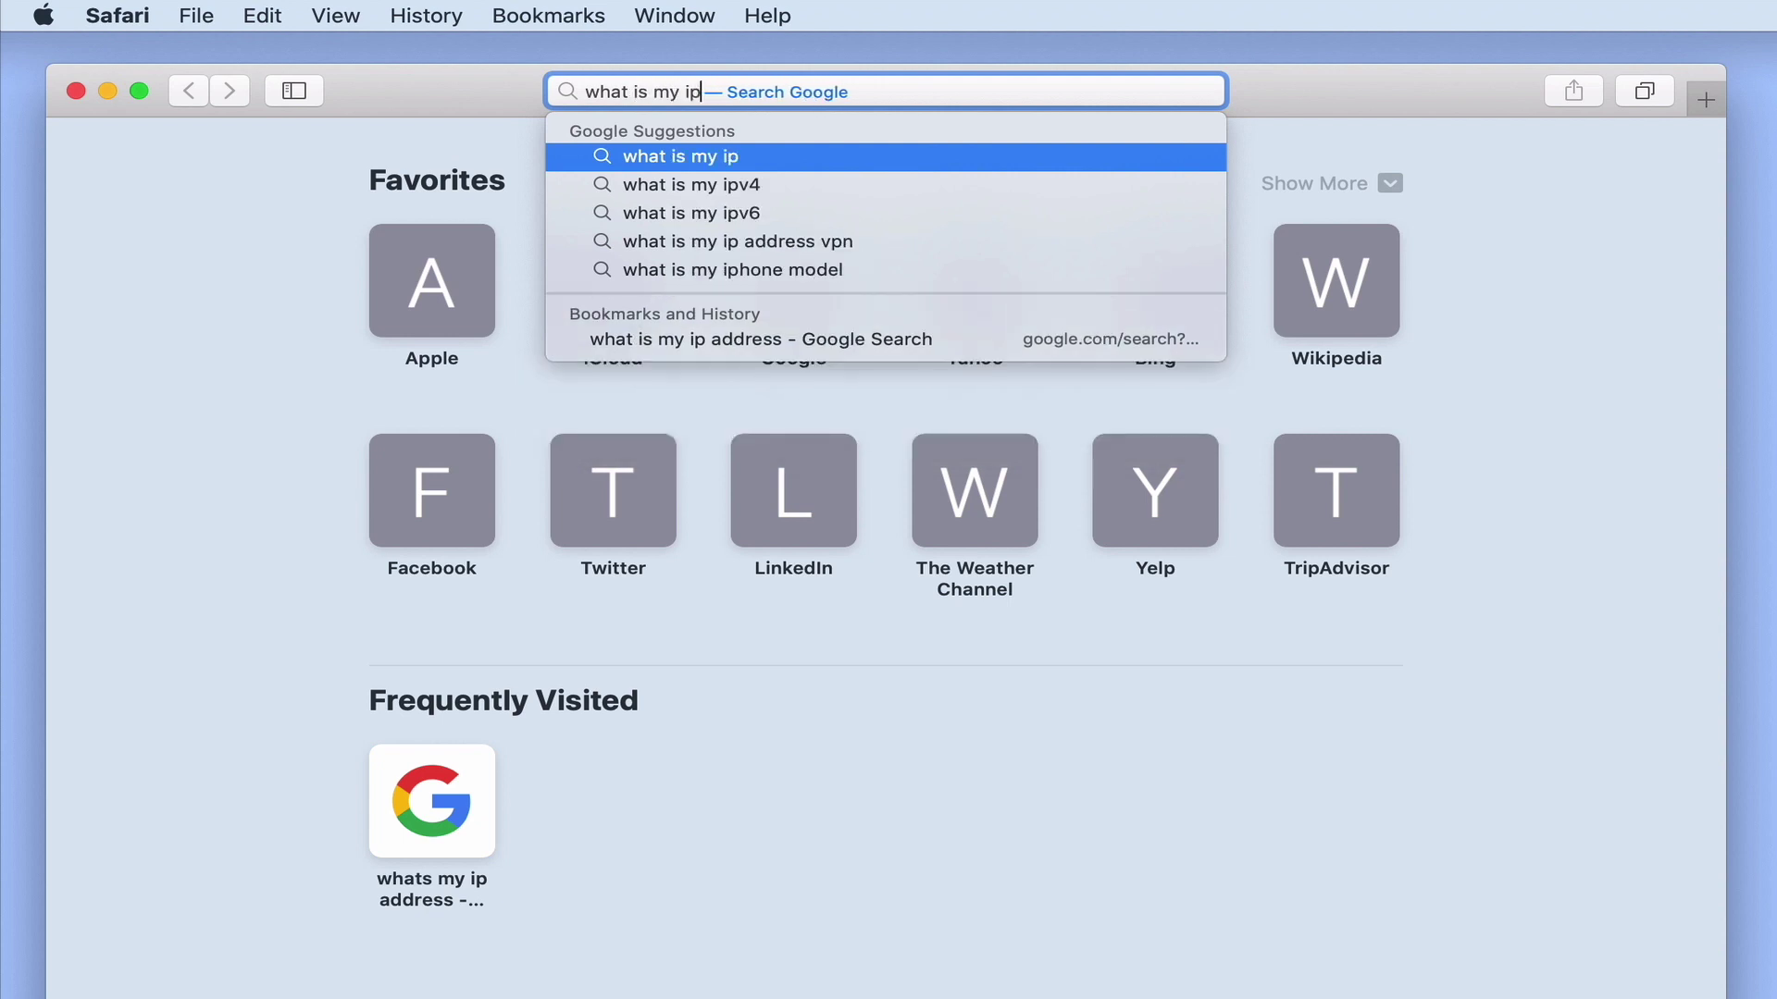
{"action": "type", "text": " address"}
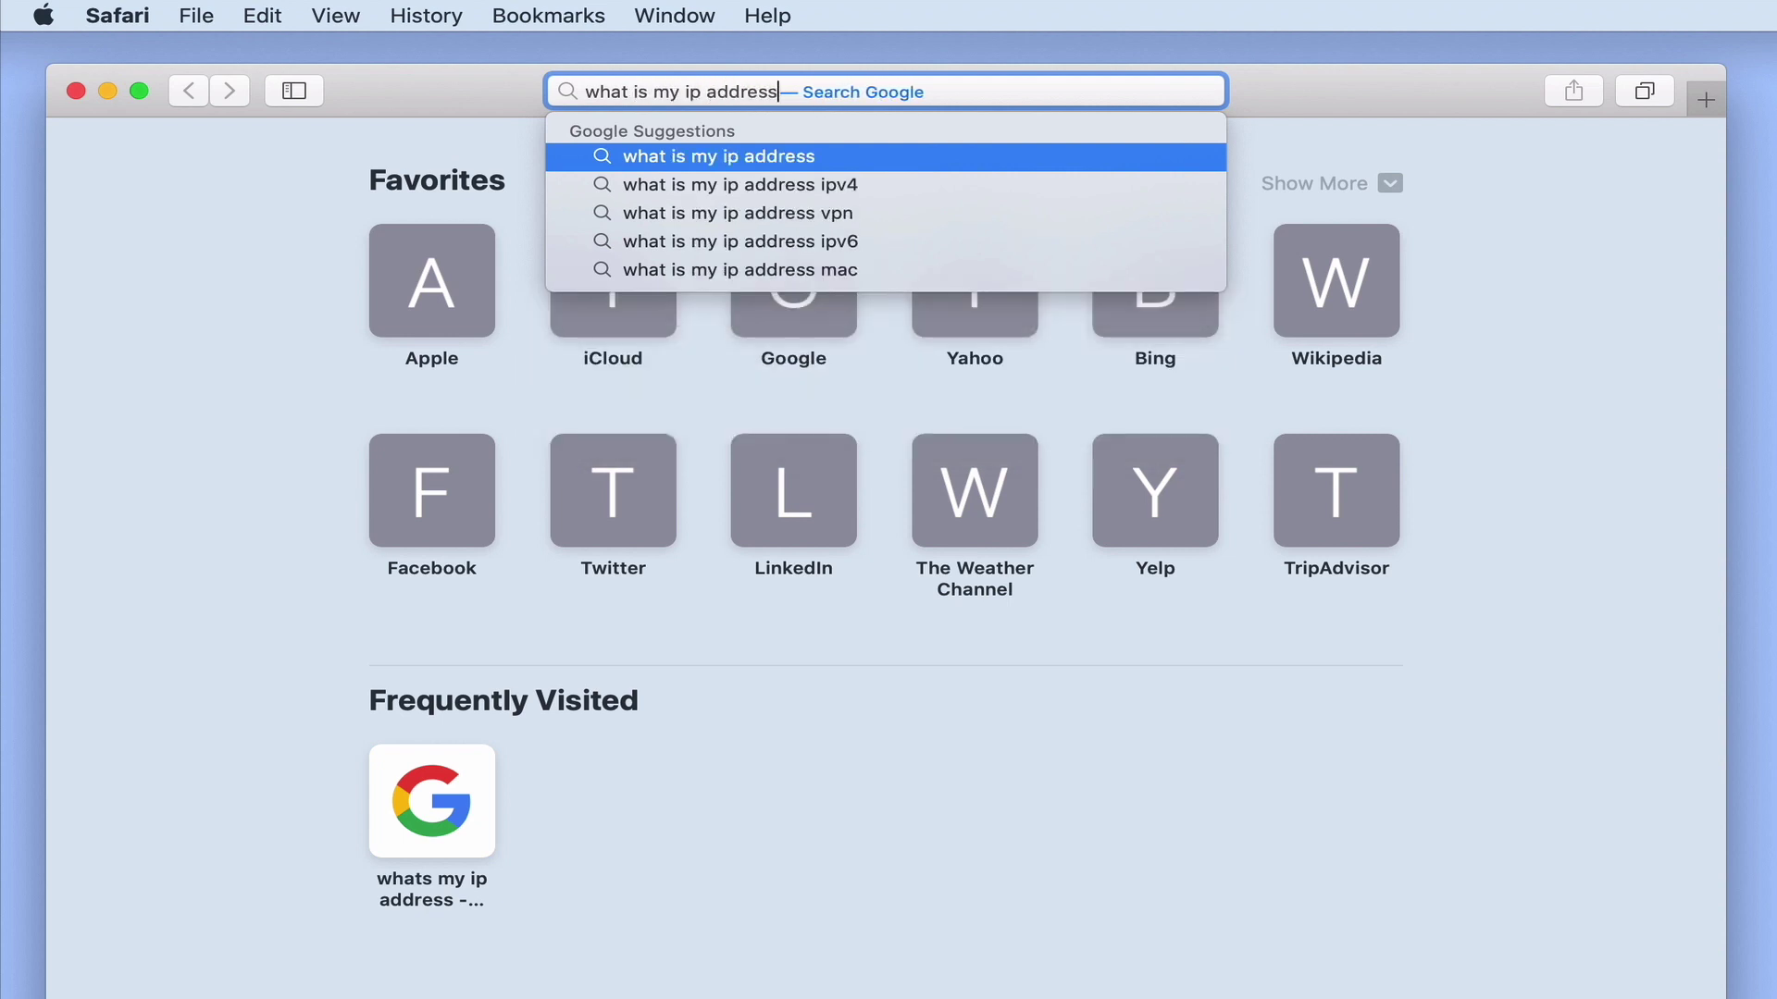
{"action": "key", "text": "Return"}
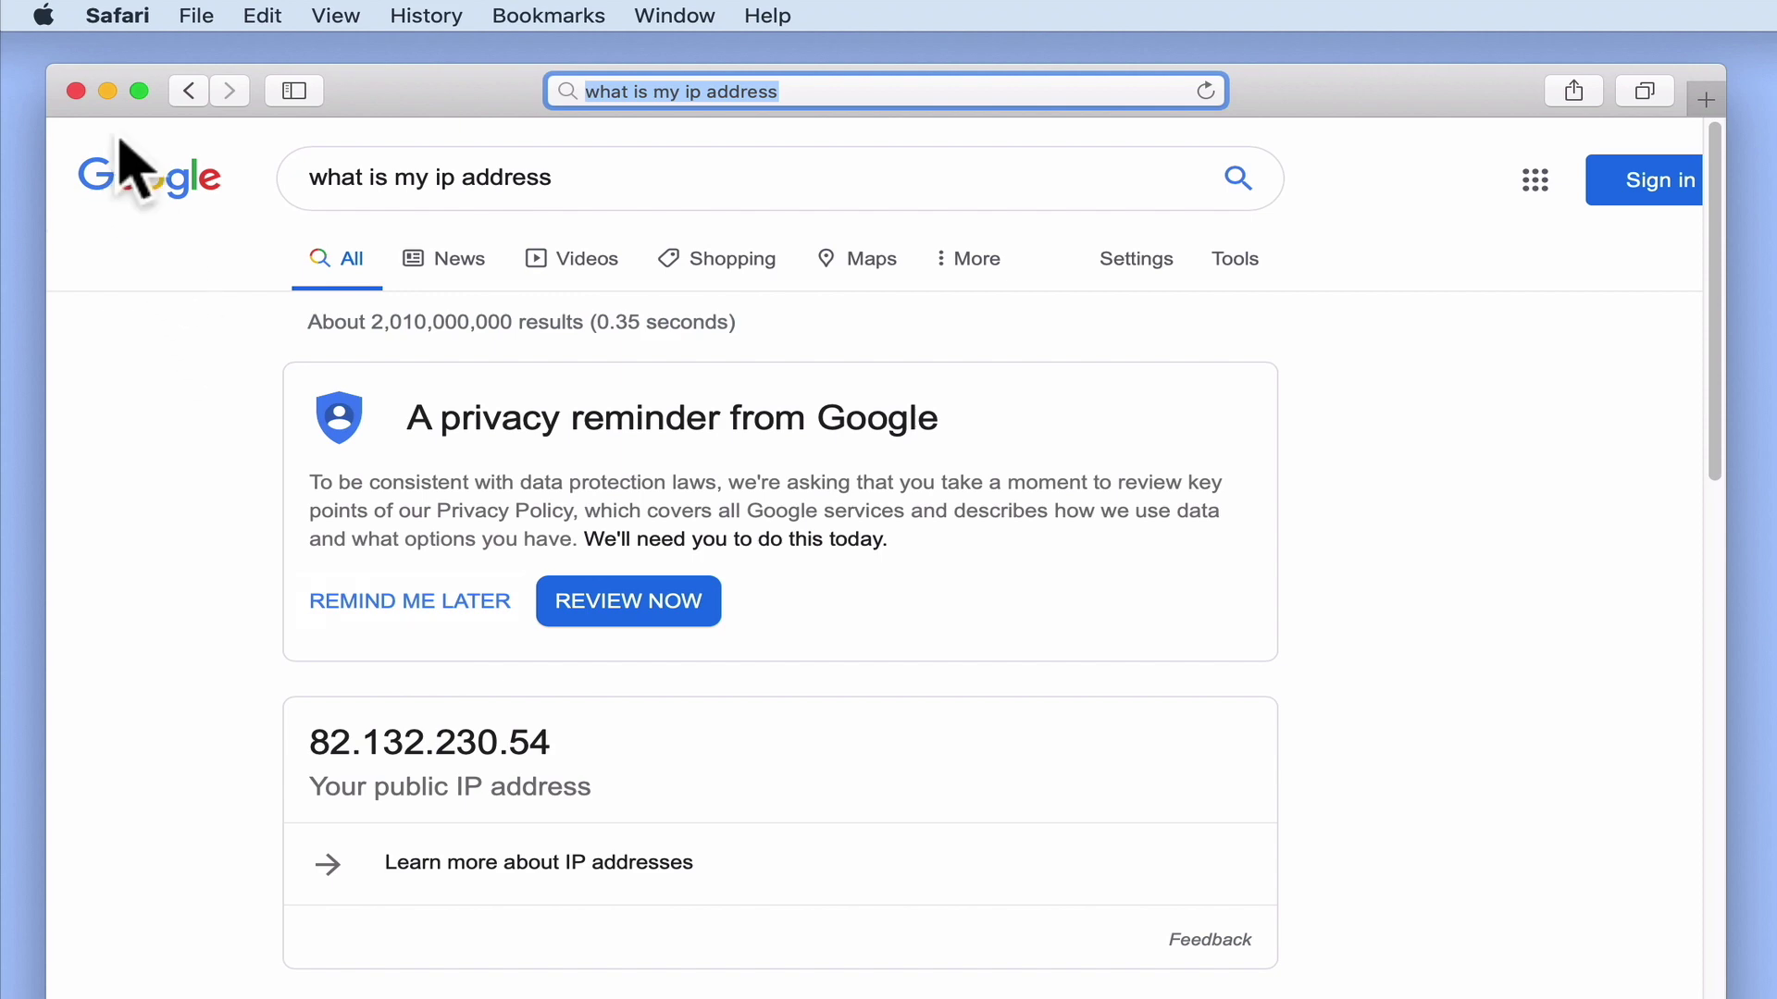
{"action": "left_click", "coordinate": [108, 91]}
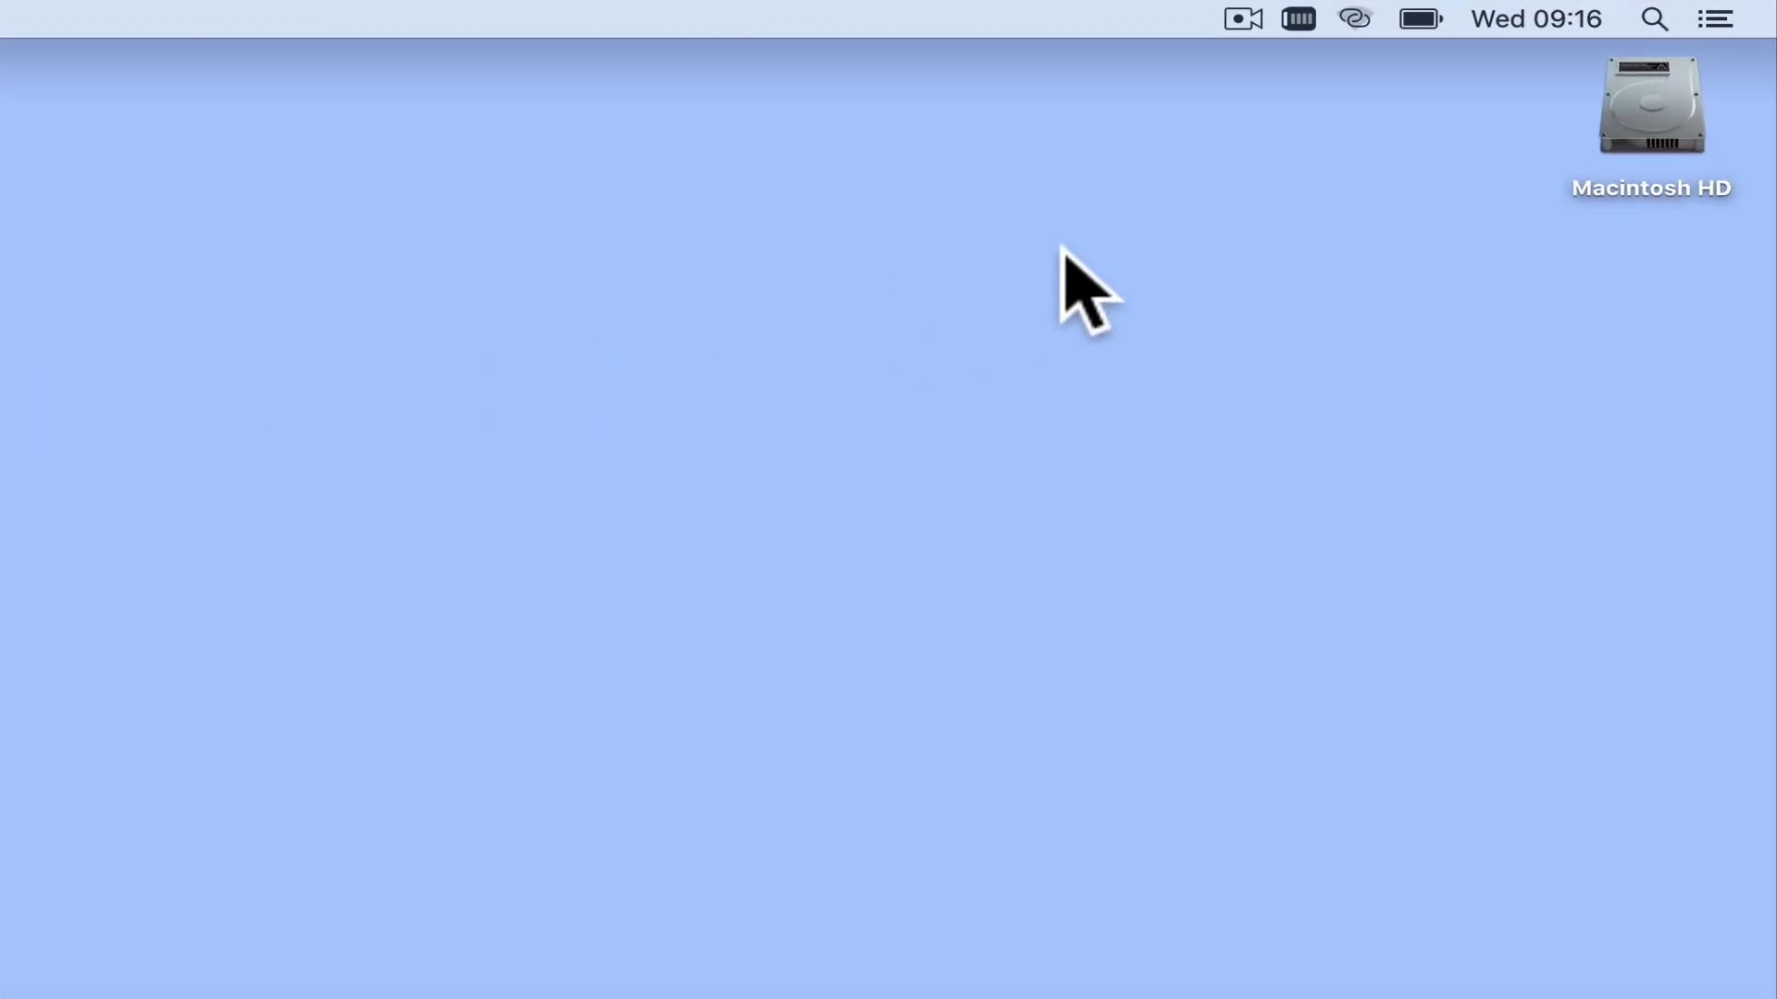
Enable showing the VPN's connected time and connect to Mydoodads VPN (L2TP), entering the account password.
{"action": "left_click", "coordinate": [1297, 19]}
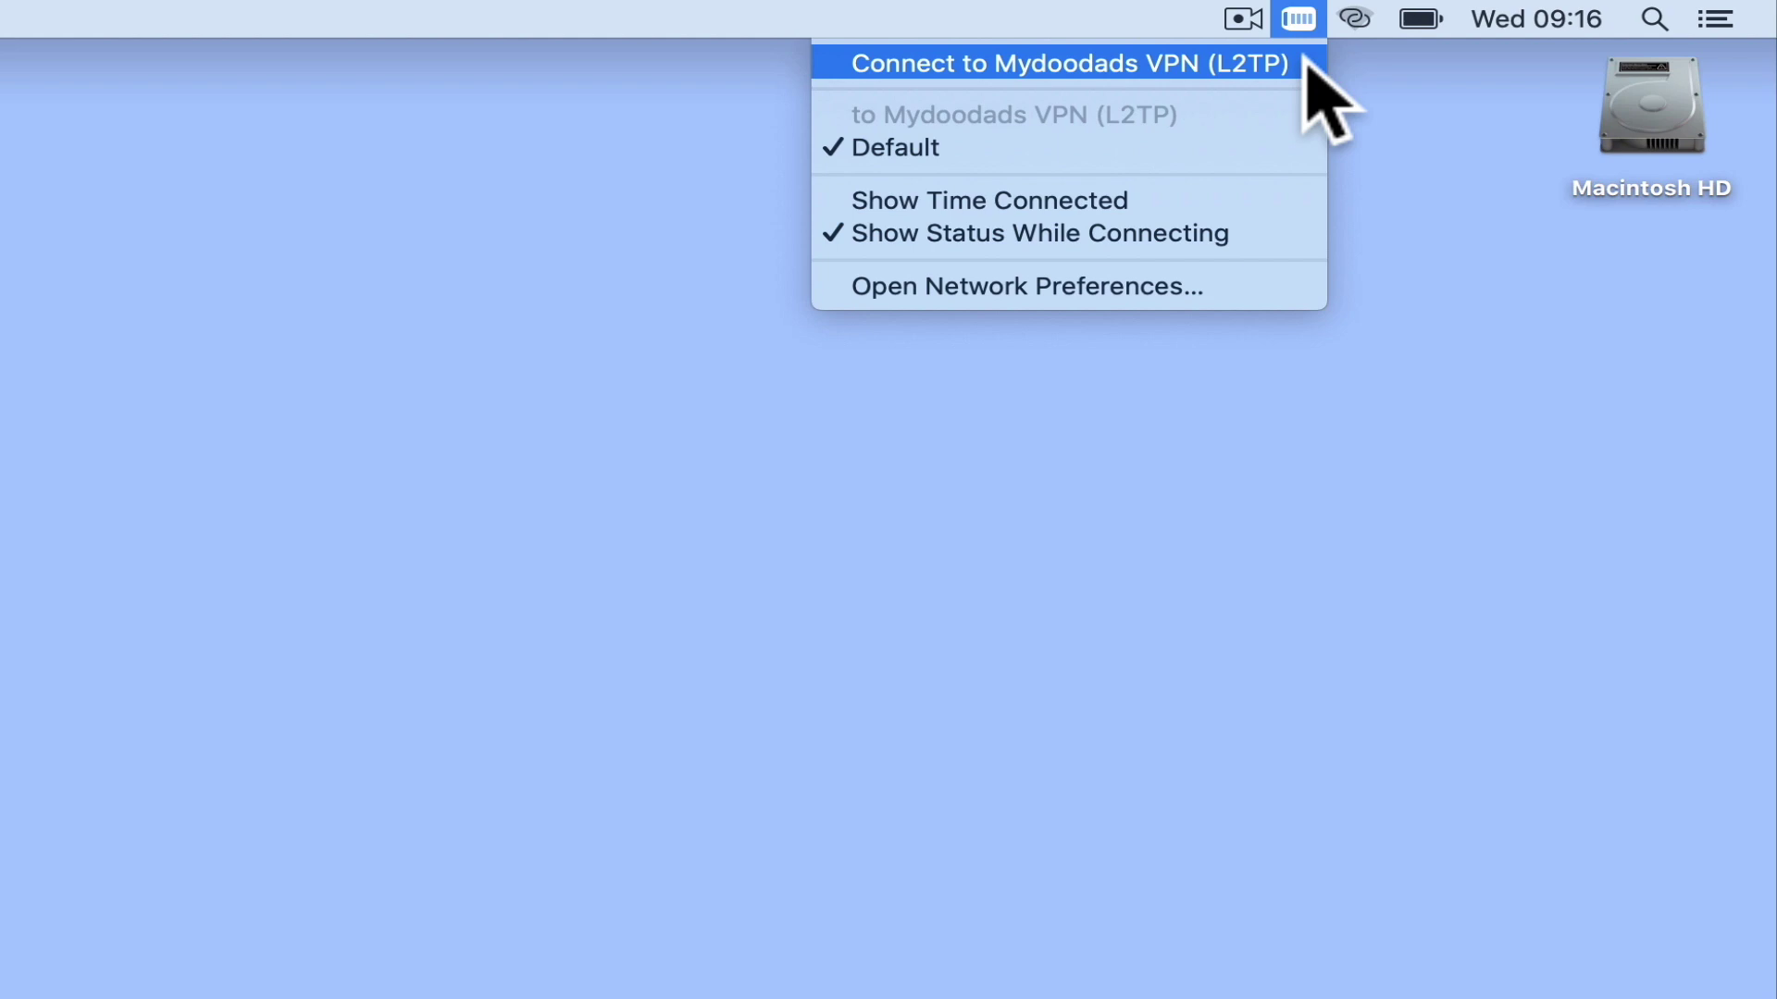
{"action": "left_click", "coordinate": [1261, 200]}
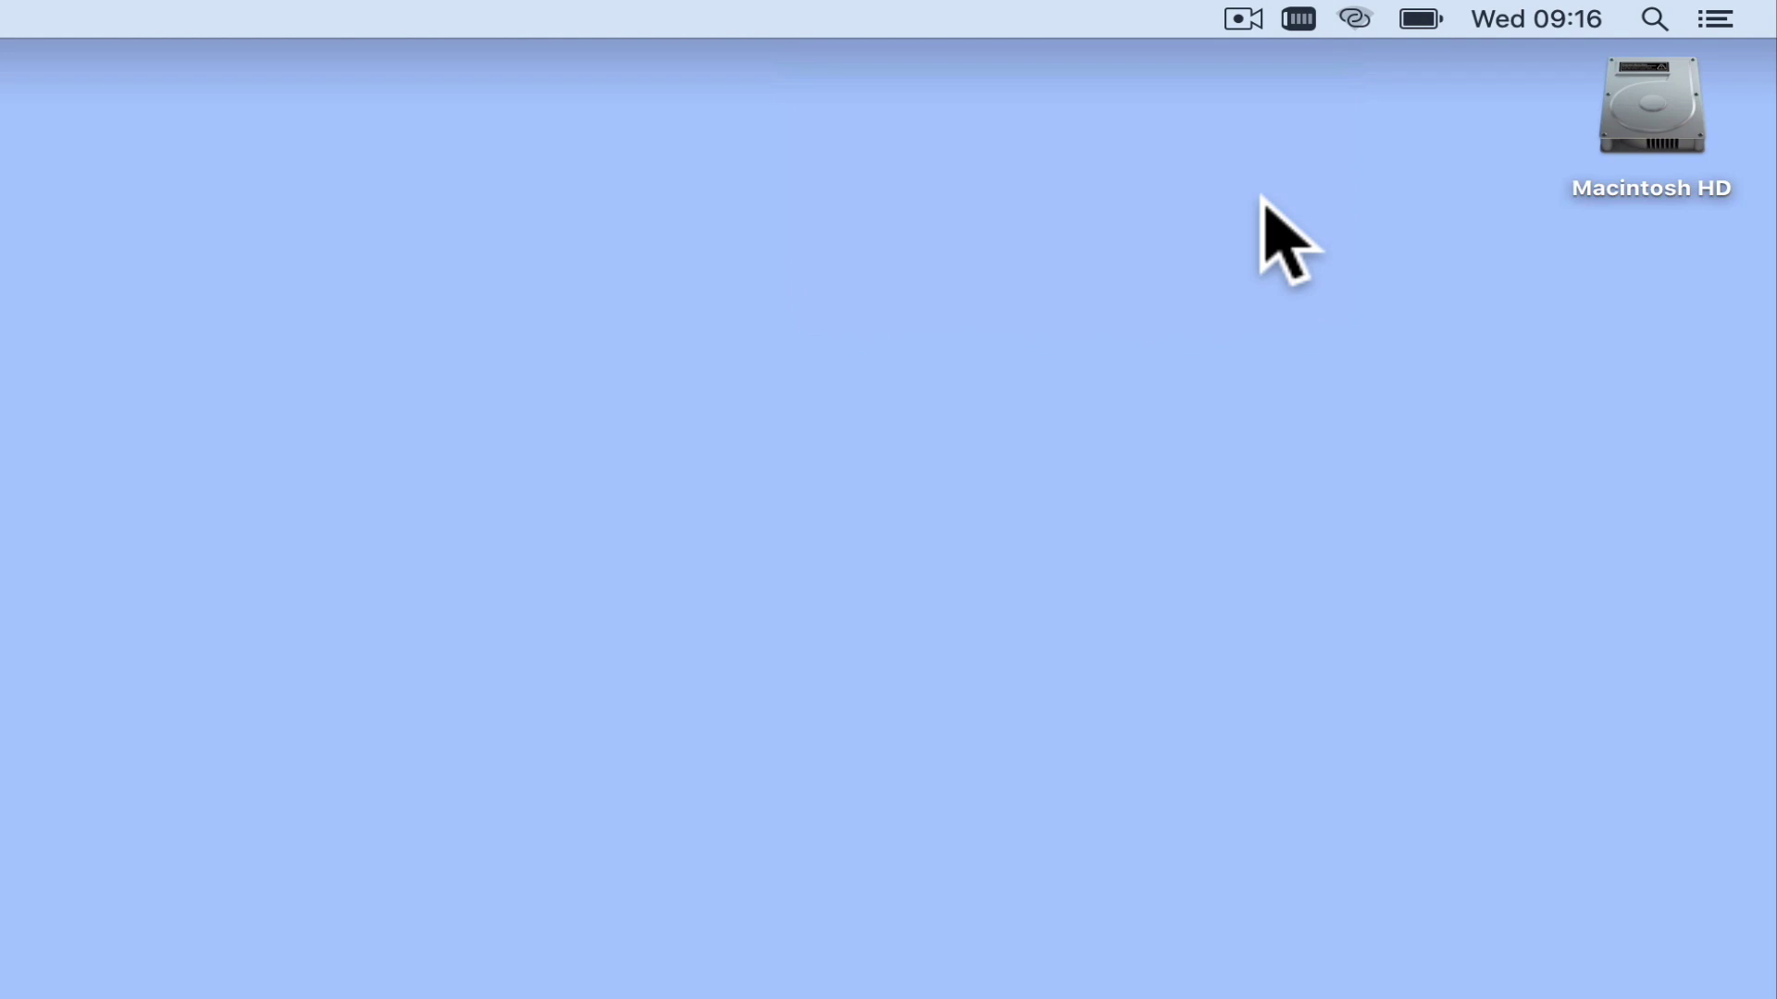
{"action": "left_click", "coordinate": [1304, 26]}
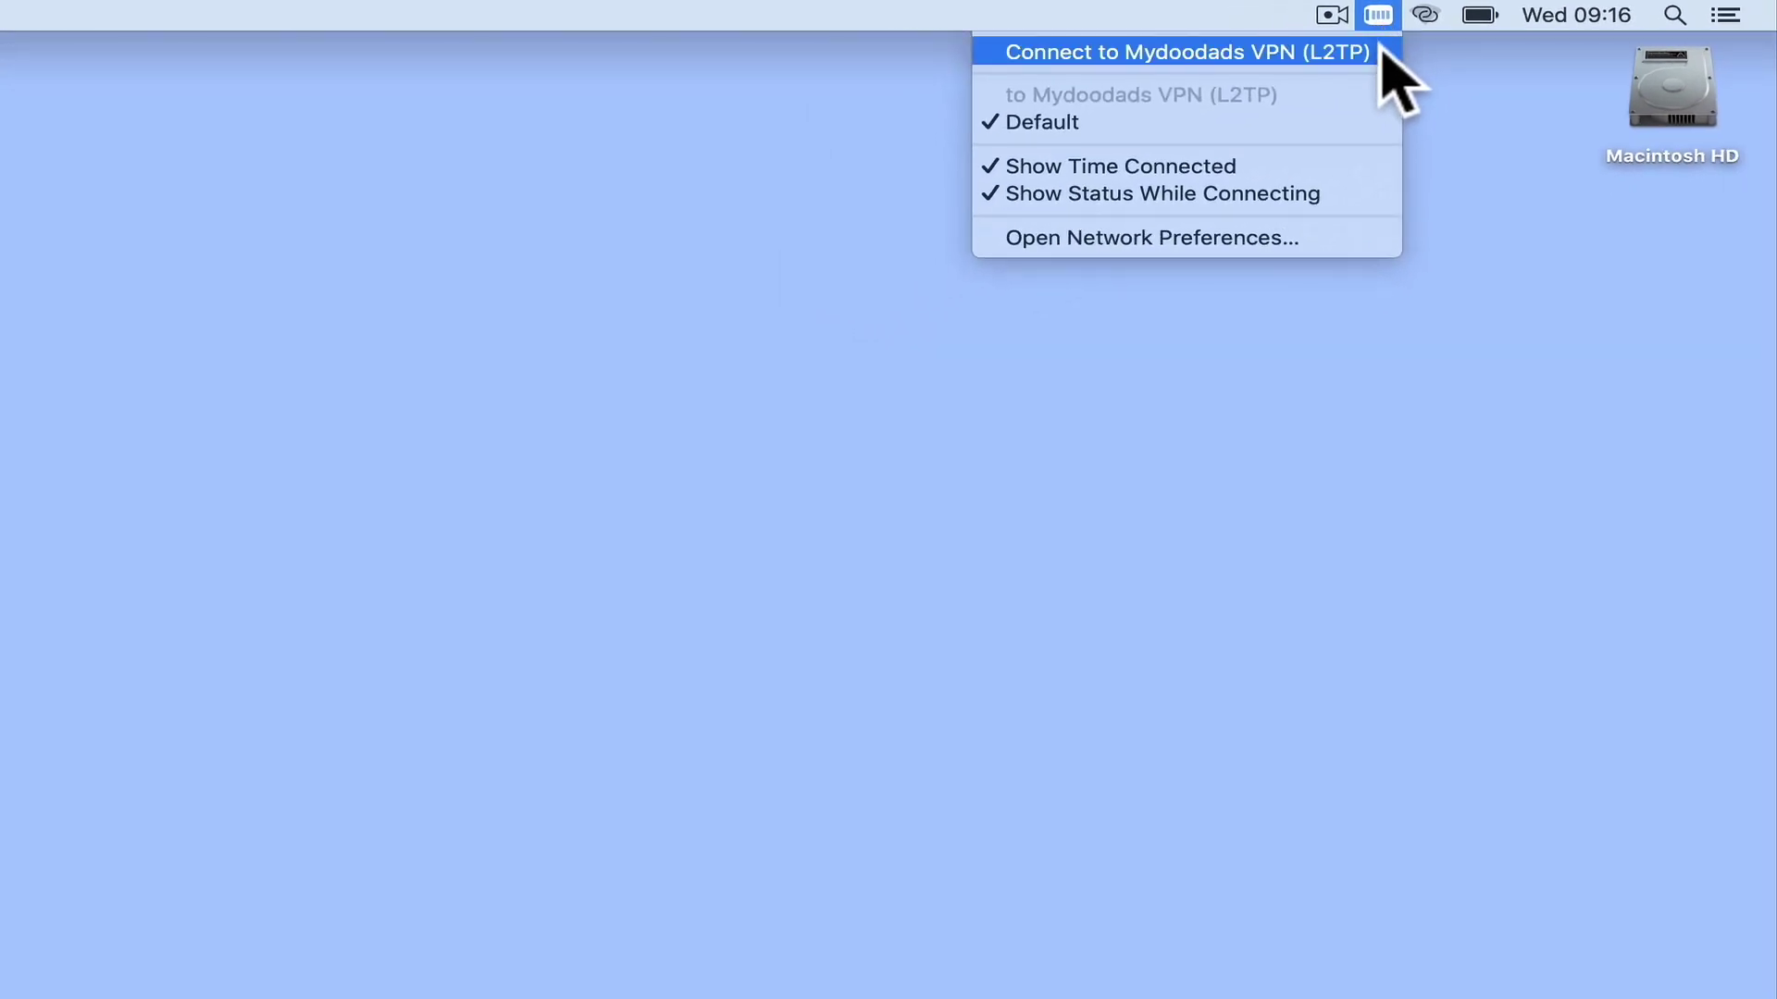
{"action": "left_click", "coordinate": [1380, 51]}
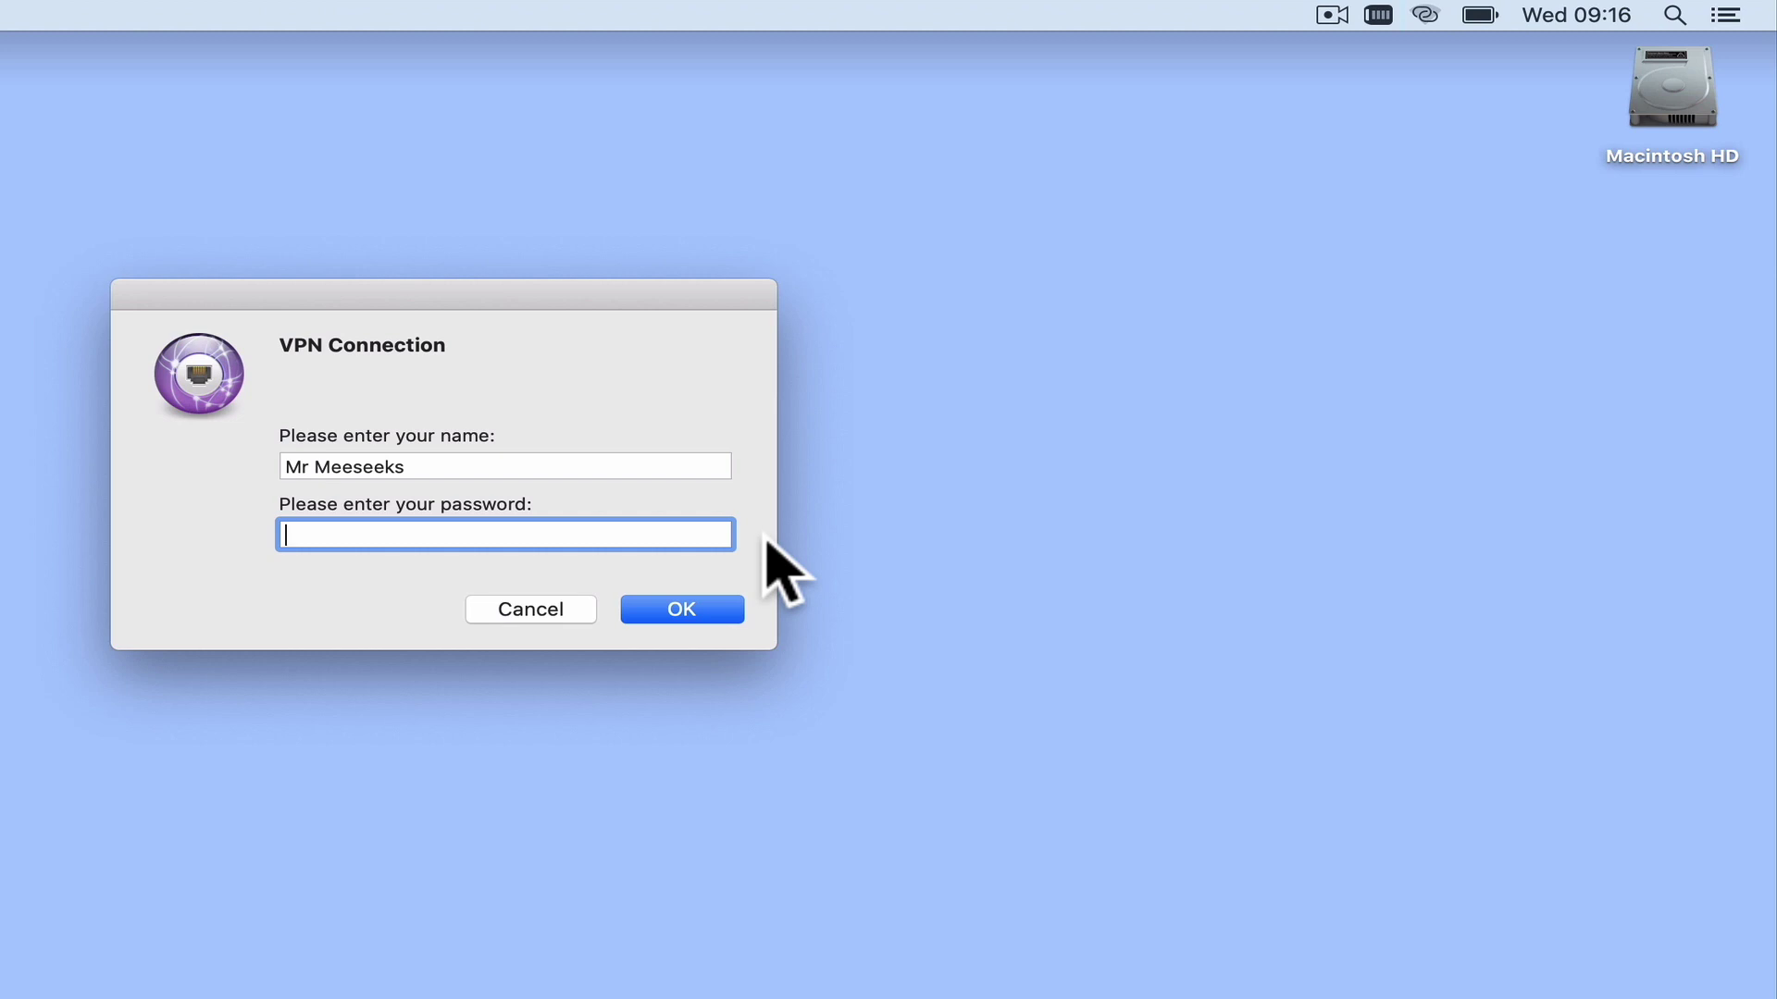
{"action": "type", "text": "••••••••"}
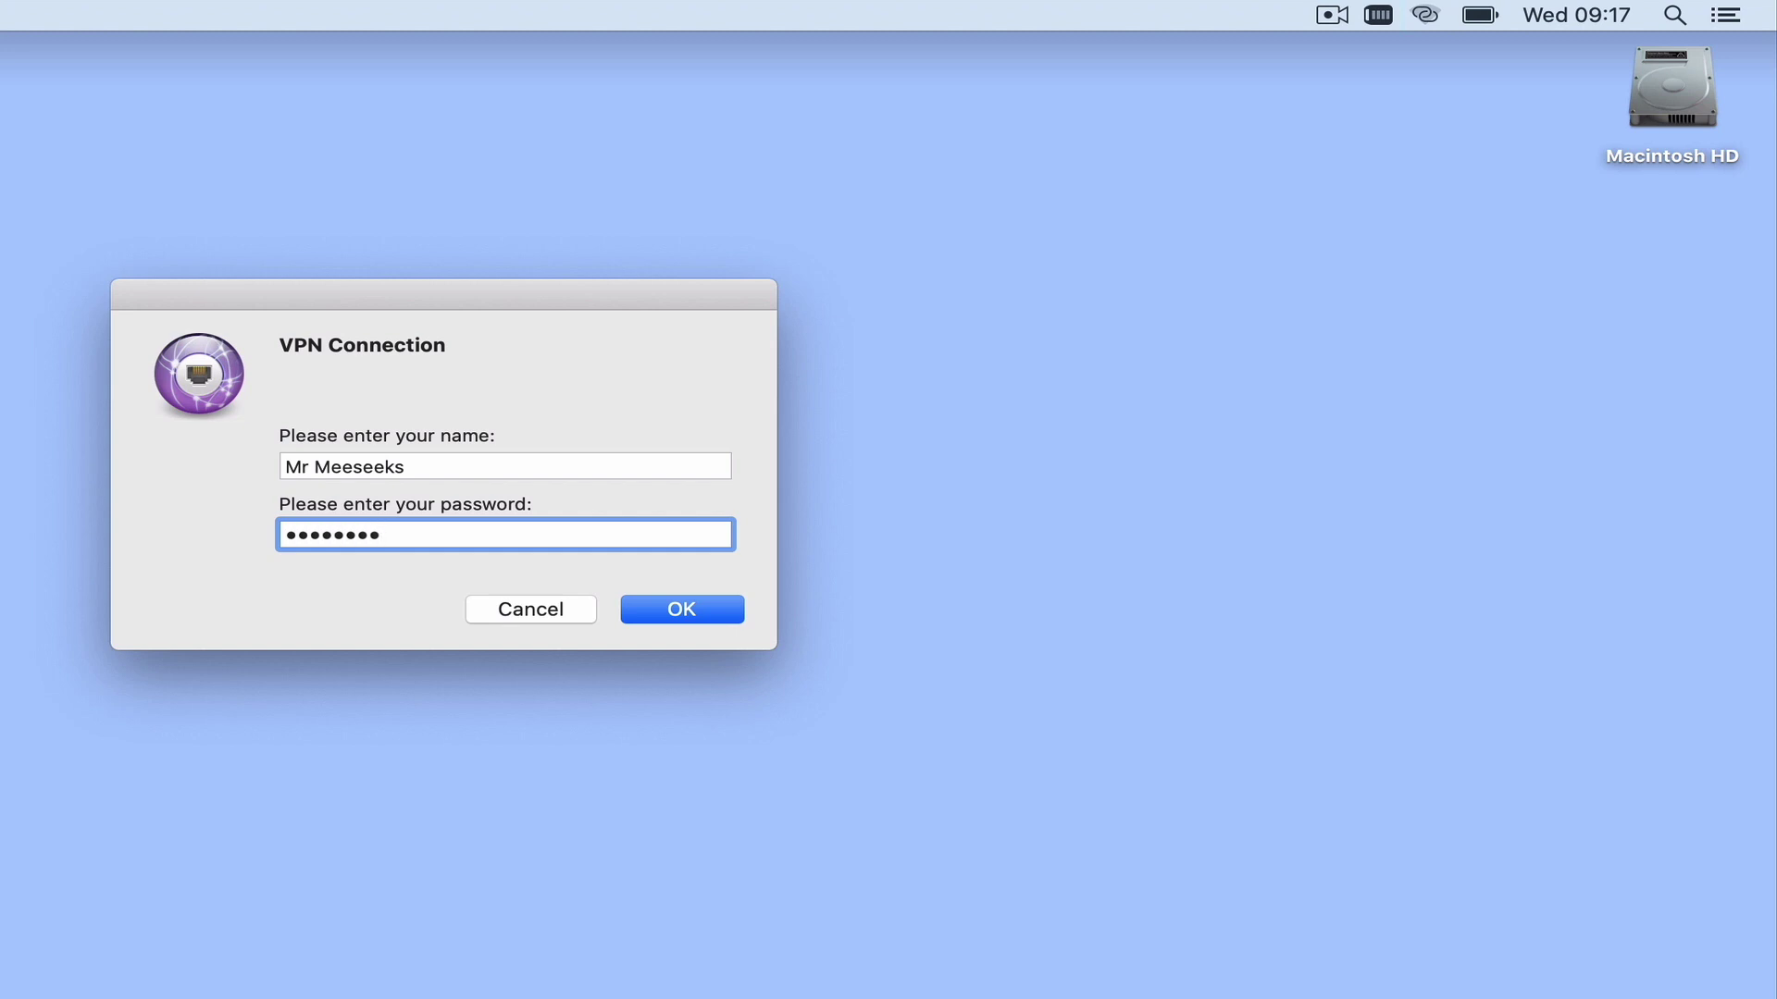
{"action": "left_click", "coordinate": [714, 613]}
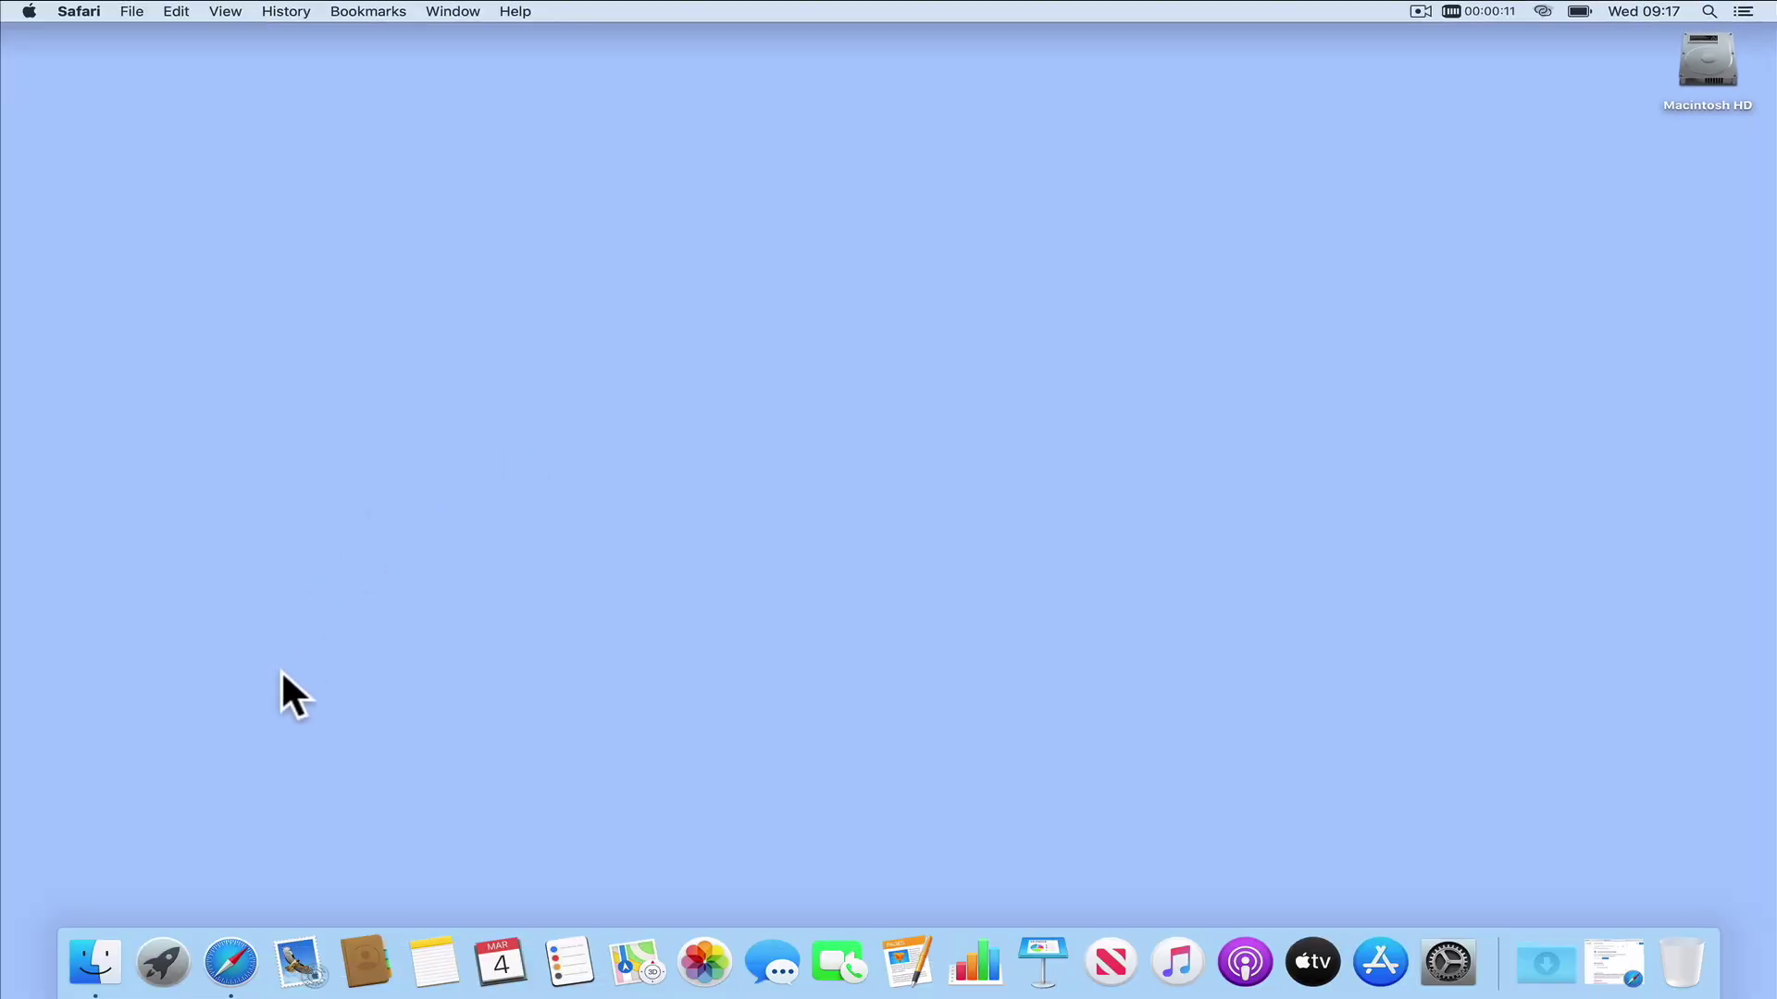
Reload the IP address search results in Safari to check the public IP over the VPN, and minimize the window again.
{"action": "left_click", "coordinate": [229, 962]}
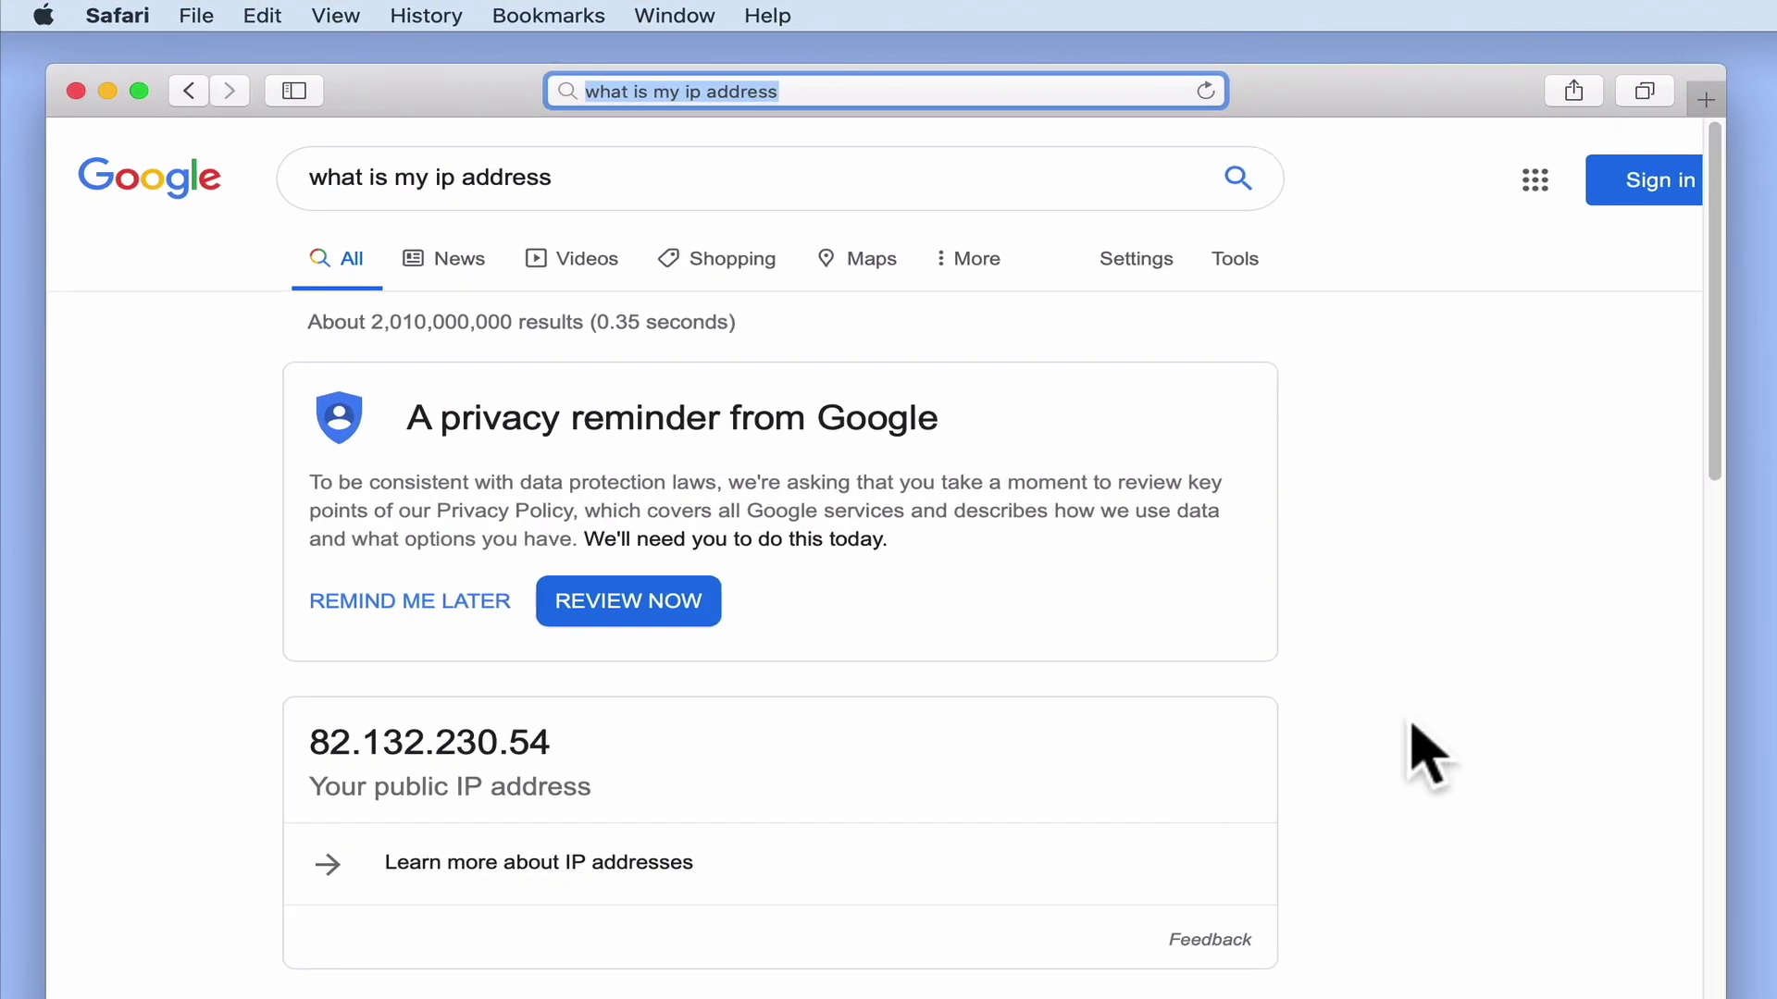
{"action": "left_click", "coordinate": [1203, 90]}
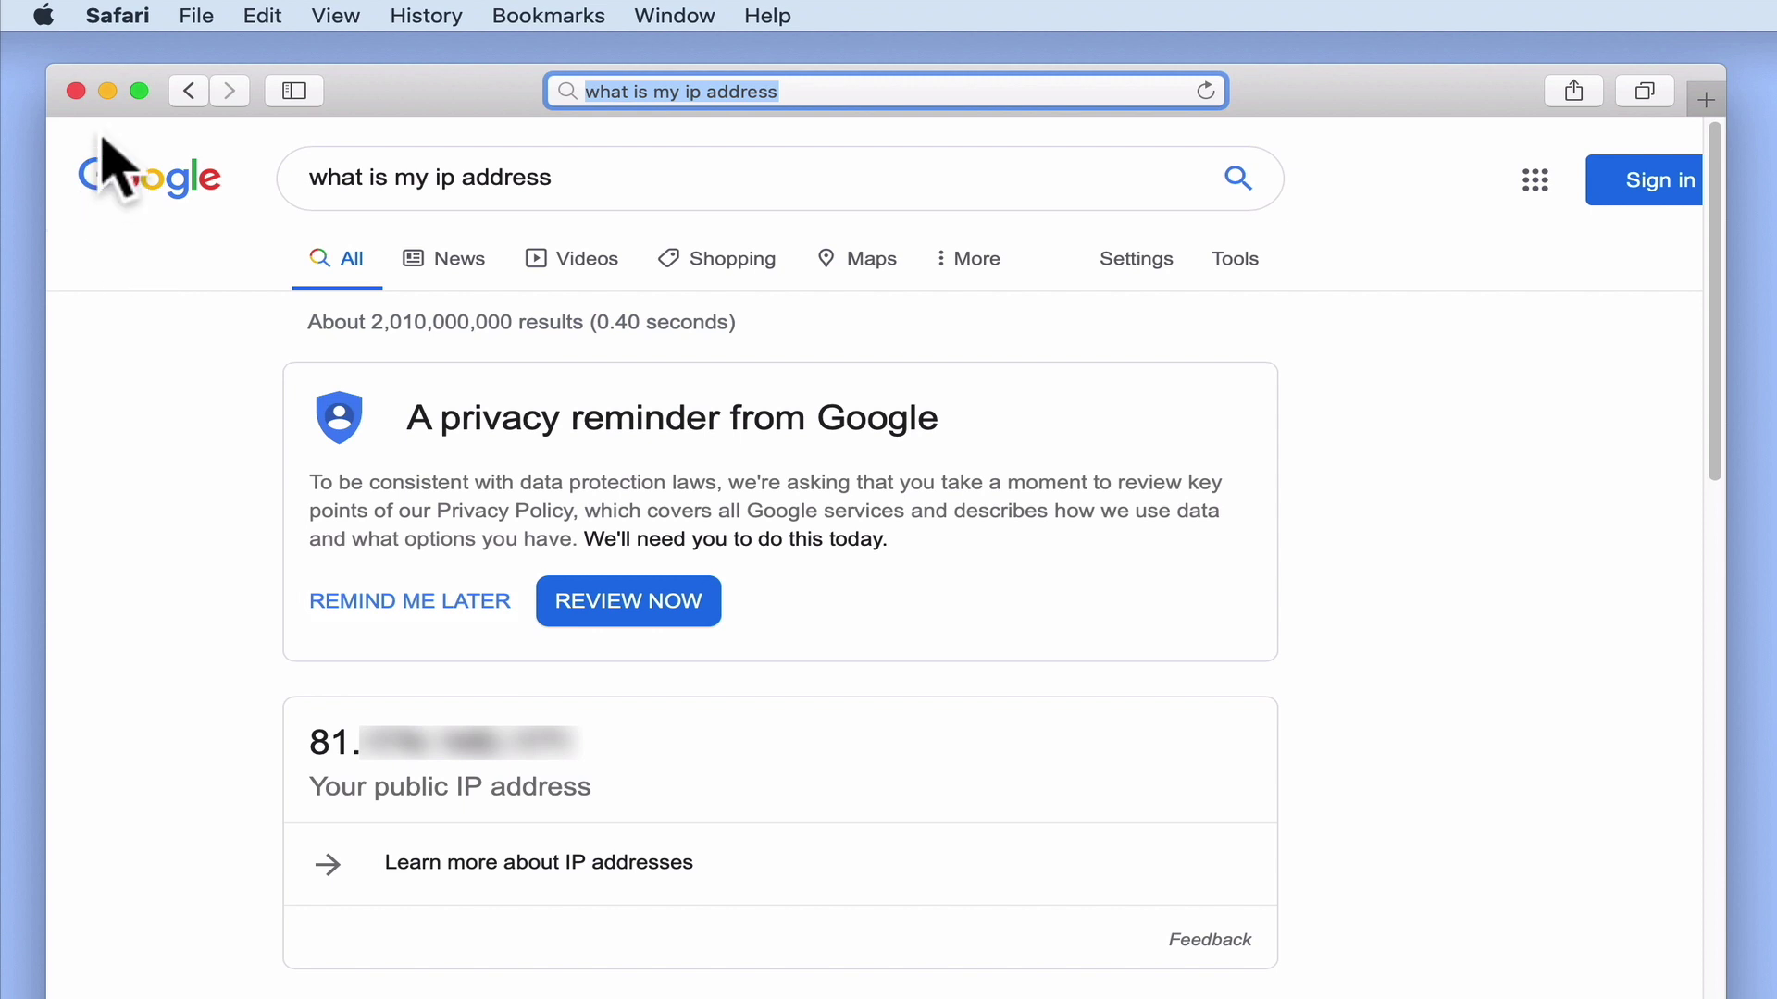
{"action": "left_click", "coordinate": [107, 91]}
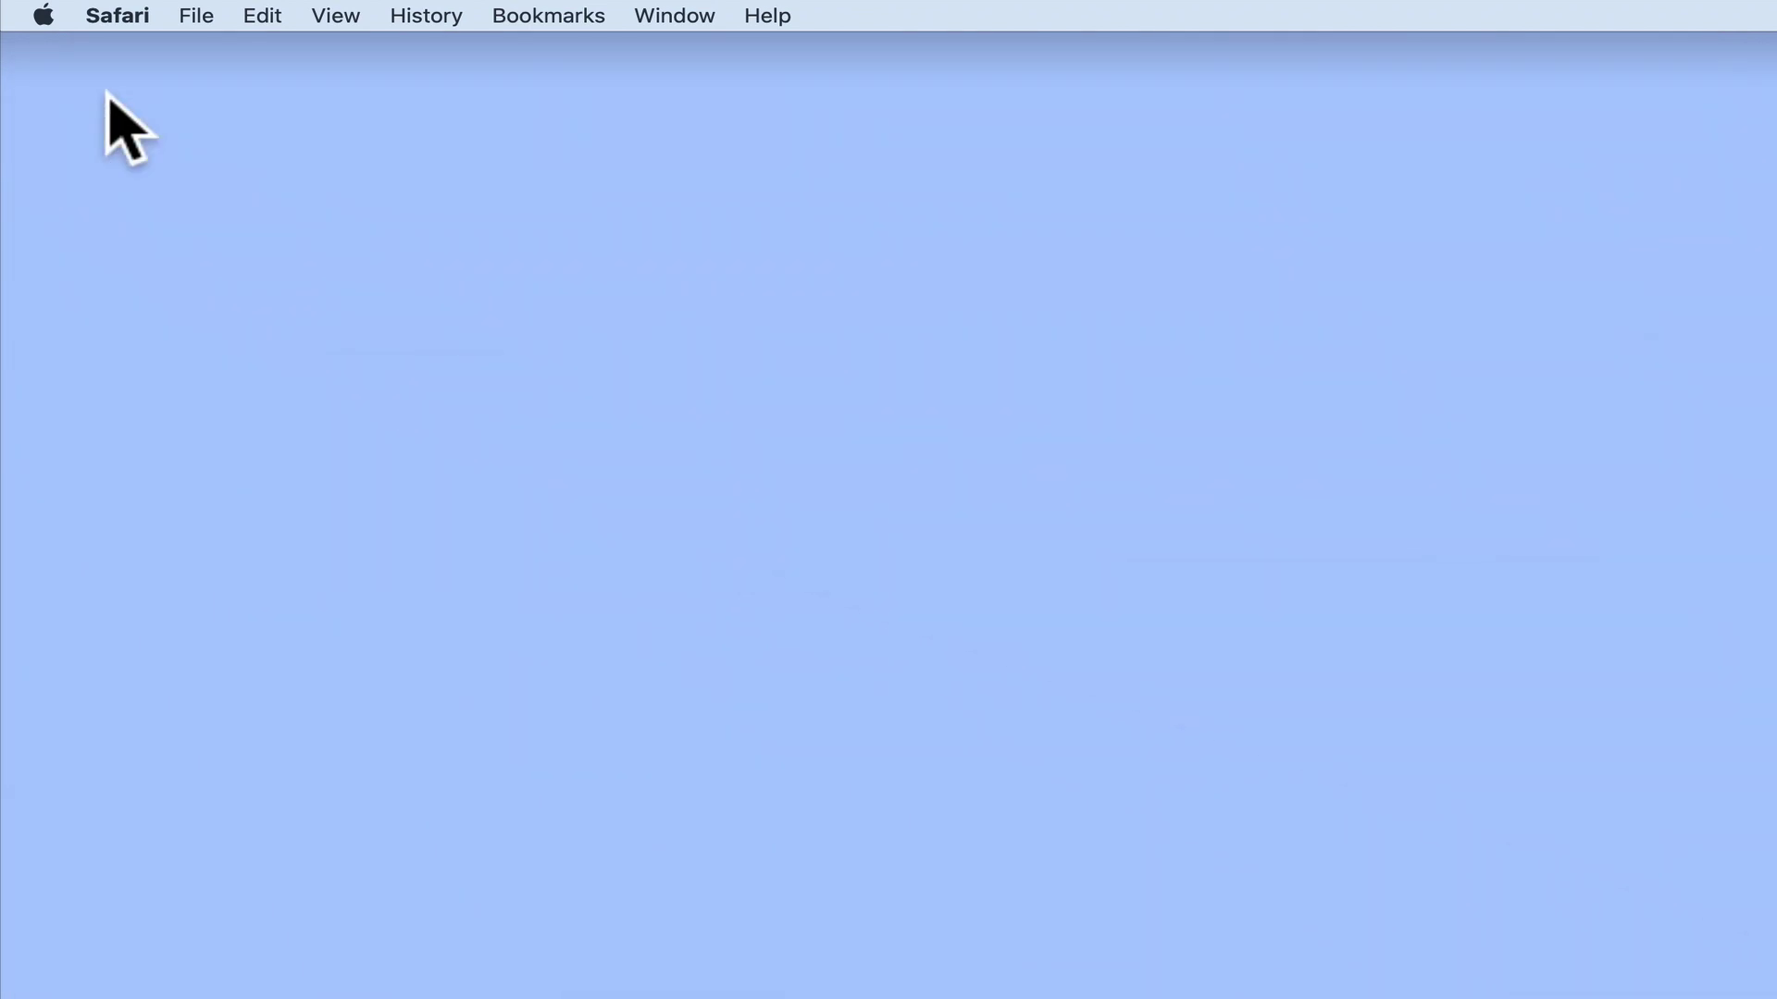
Switch to Finder and start a server connection to smb://192.168.1.2.
{"action": "left_click", "coordinate": [535, 317]}
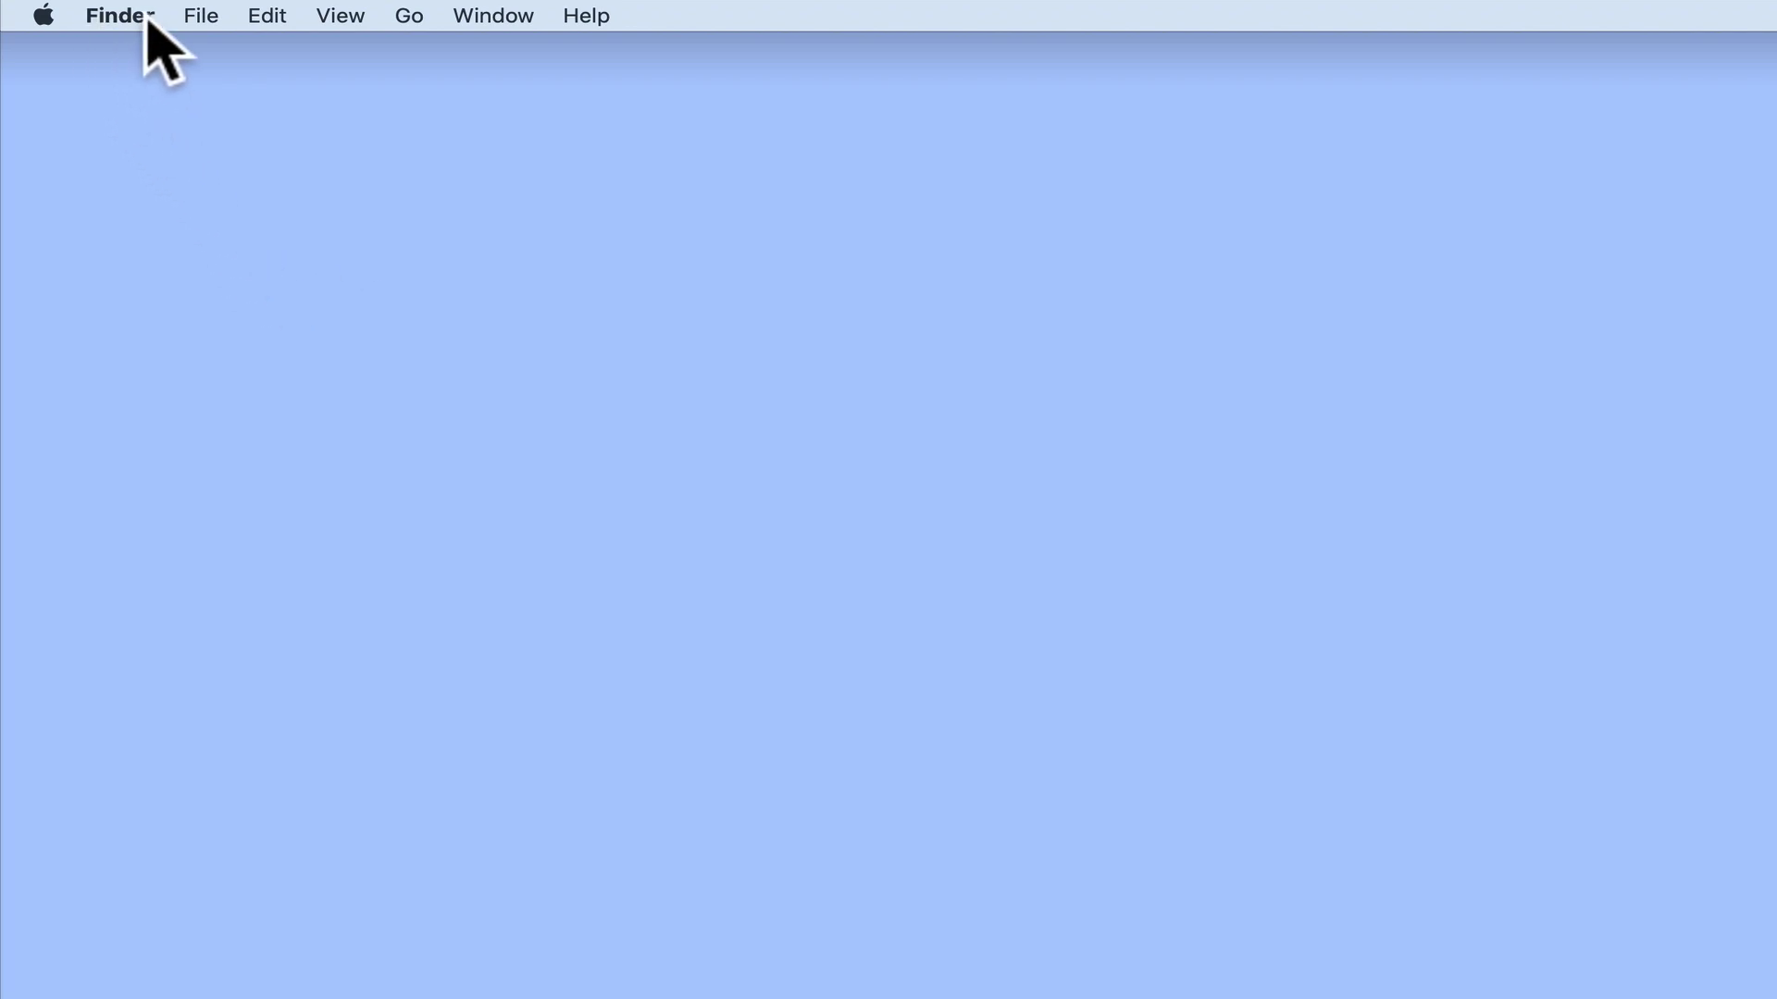
{"action": "left_click", "coordinate": [408, 19]}
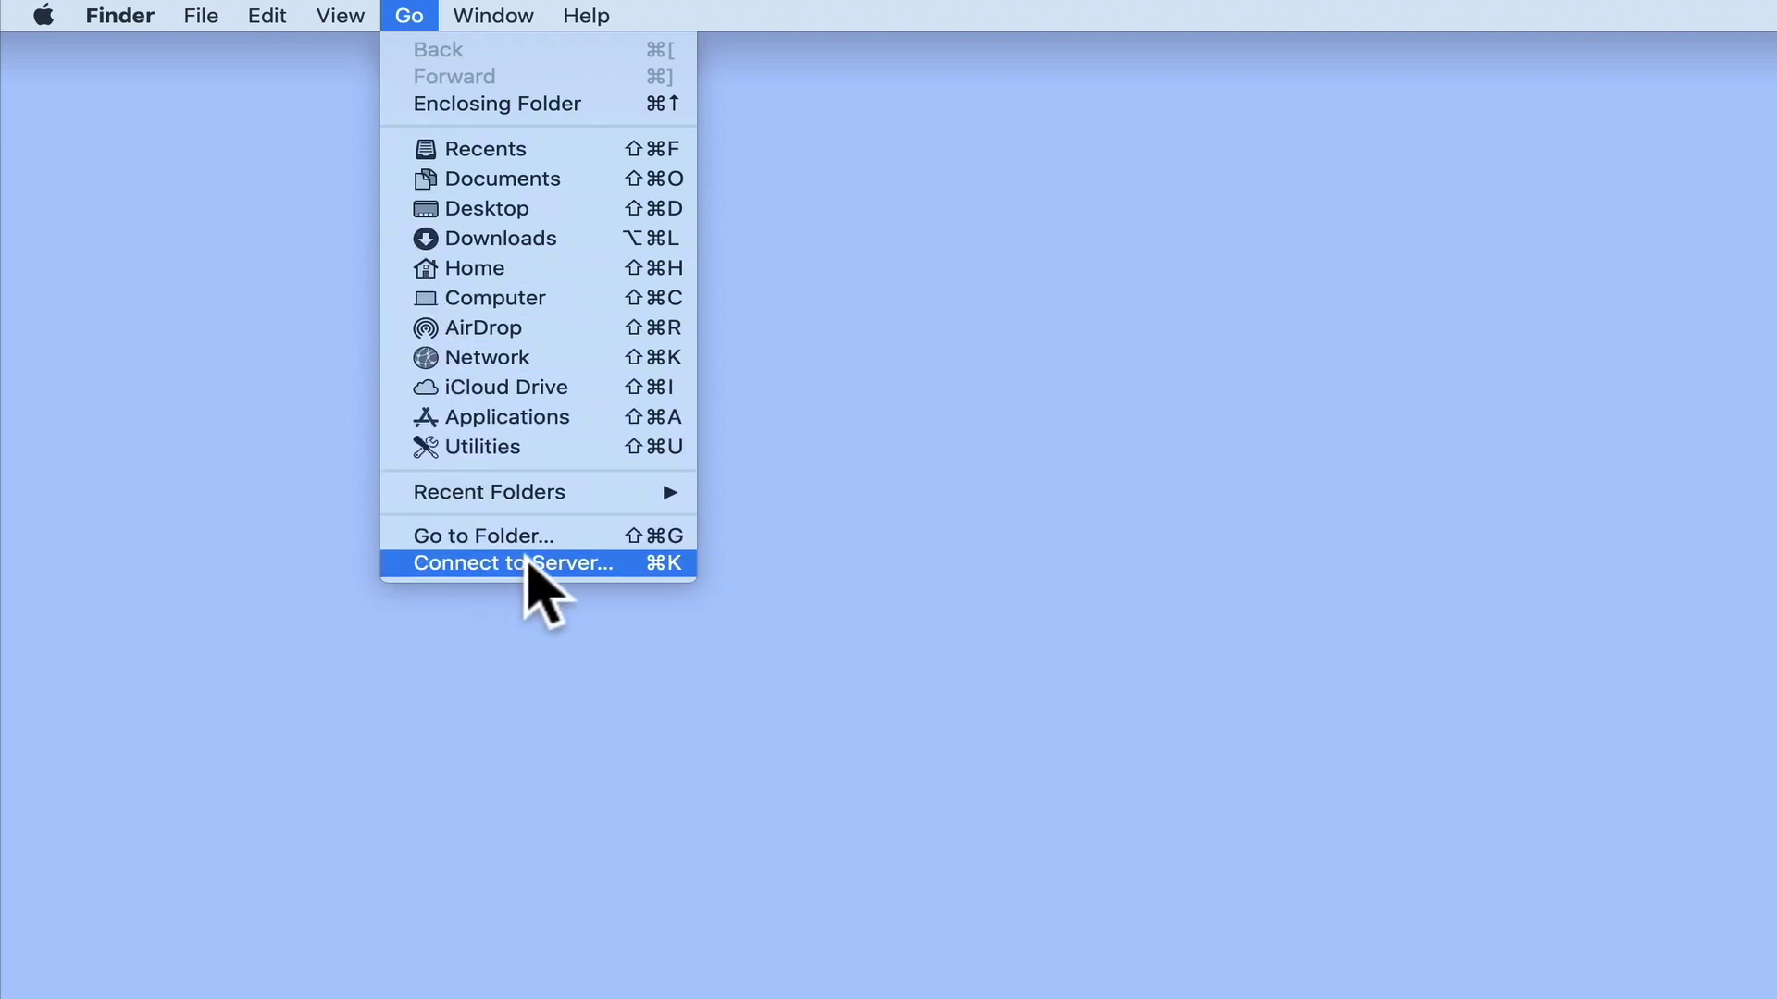
{"action": "left_click", "coordinate": [562, 562]}
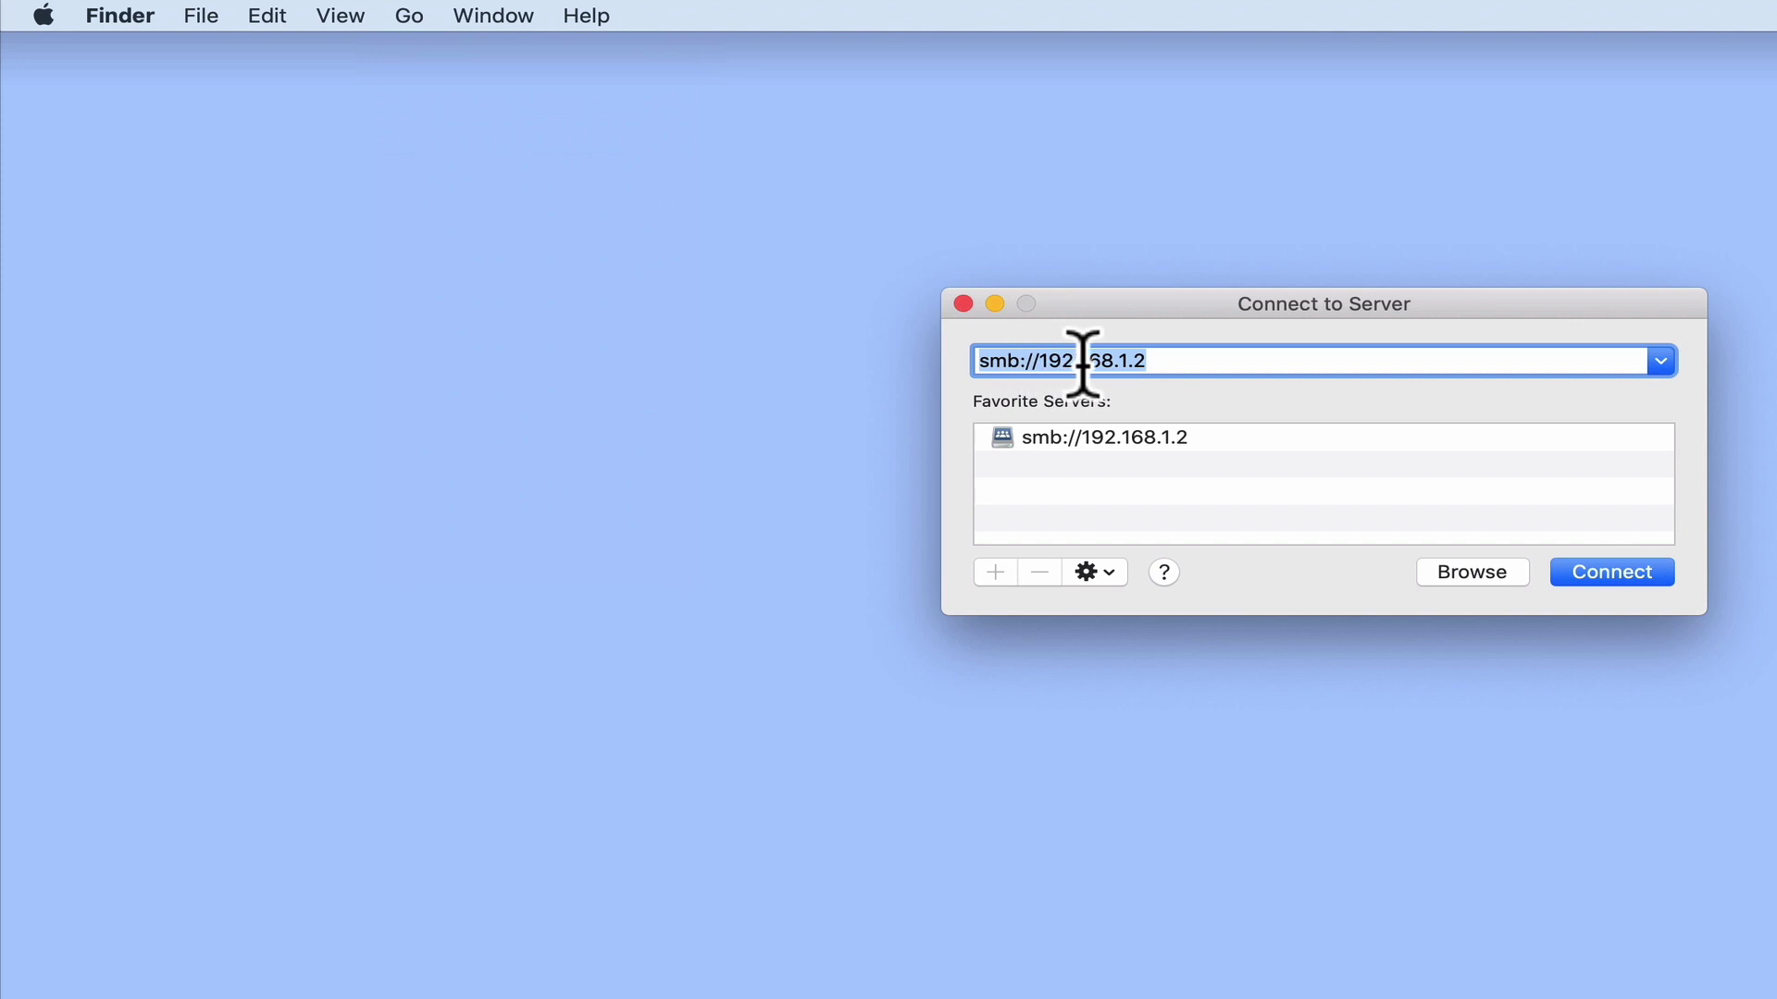
{"action": "left_click", "coordinate": [1201, 361]}
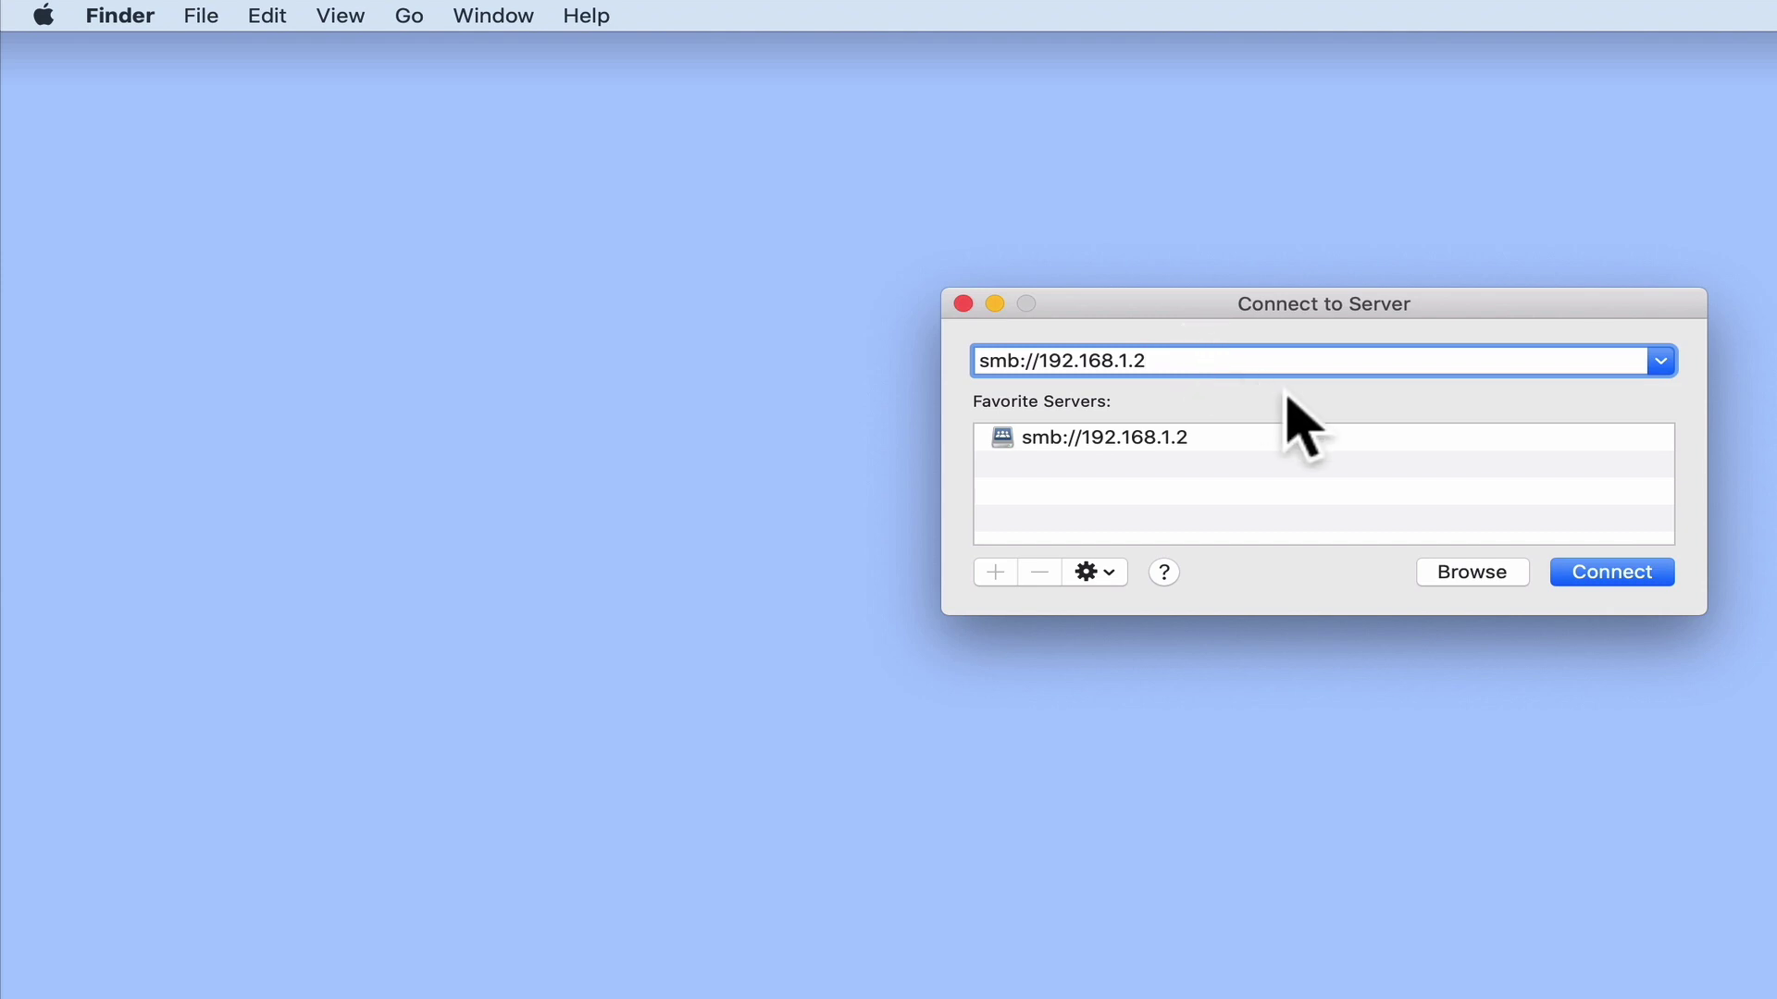
{"action": "left_click", "coordinate": [1630, 572]}
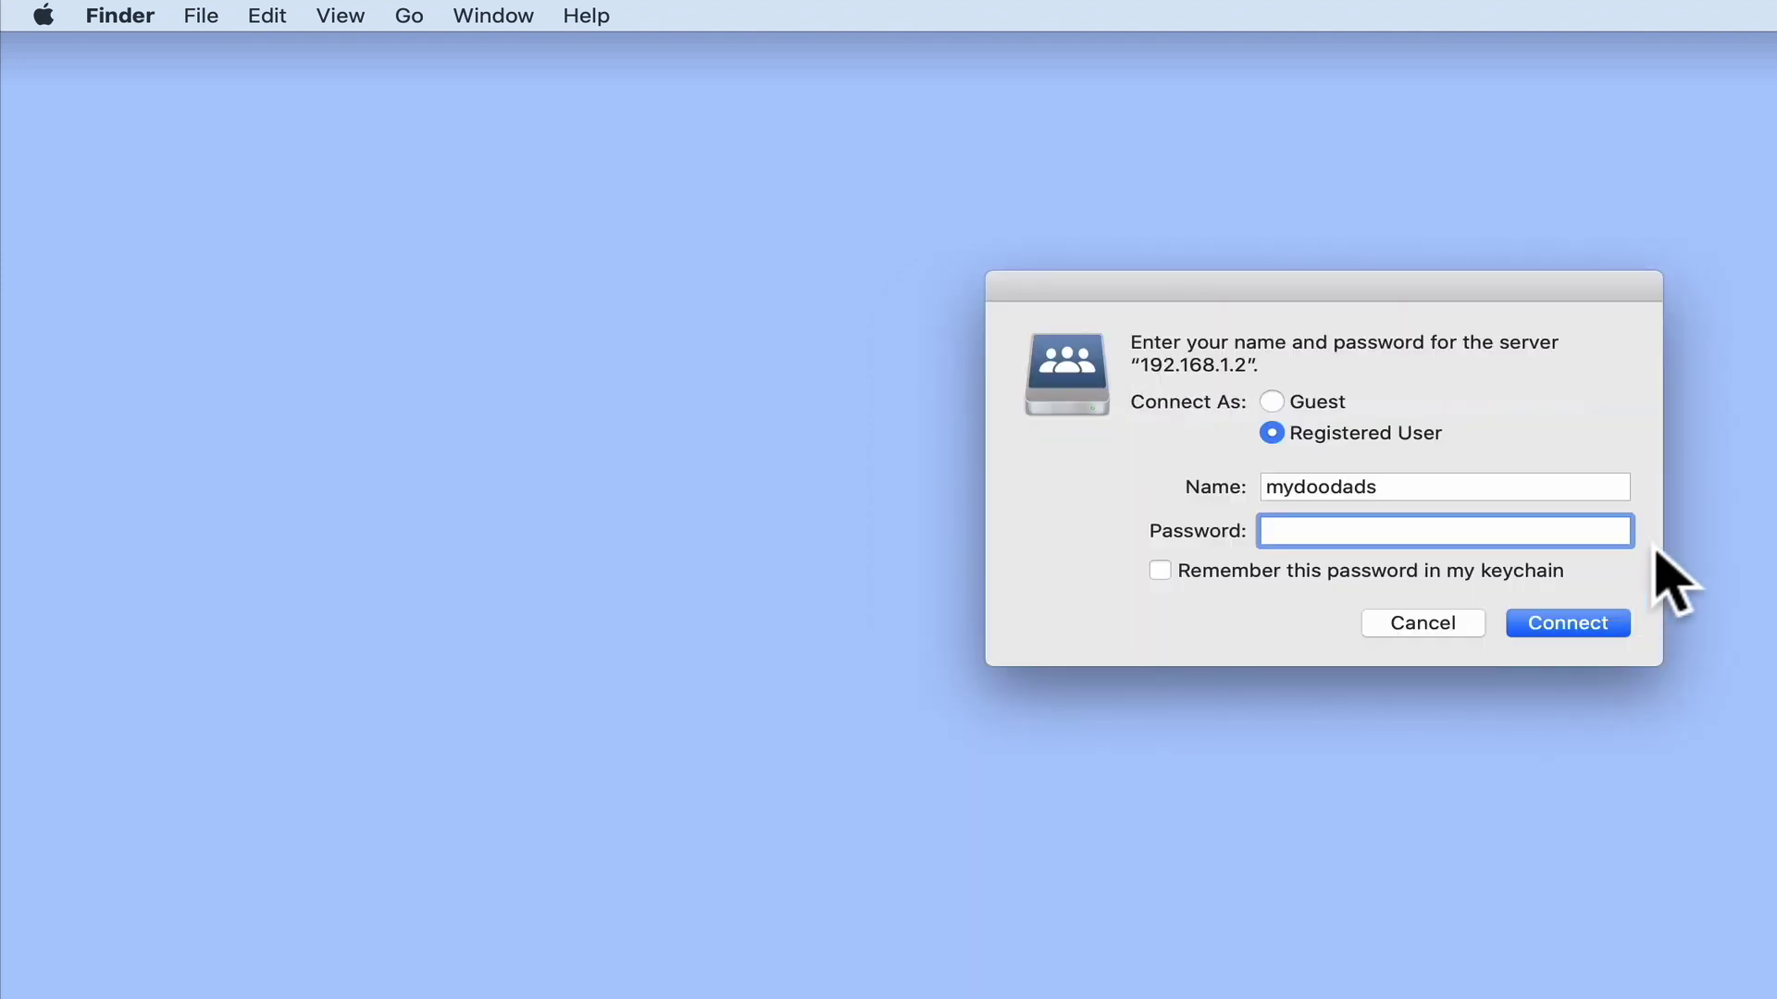
Sign in to the server as a registered user with the user's account name and password, and mount its Public volume.
{"action": "left_click_drag", "start_coordinate": [1377, 488], "coordinate": [1263, 489]}
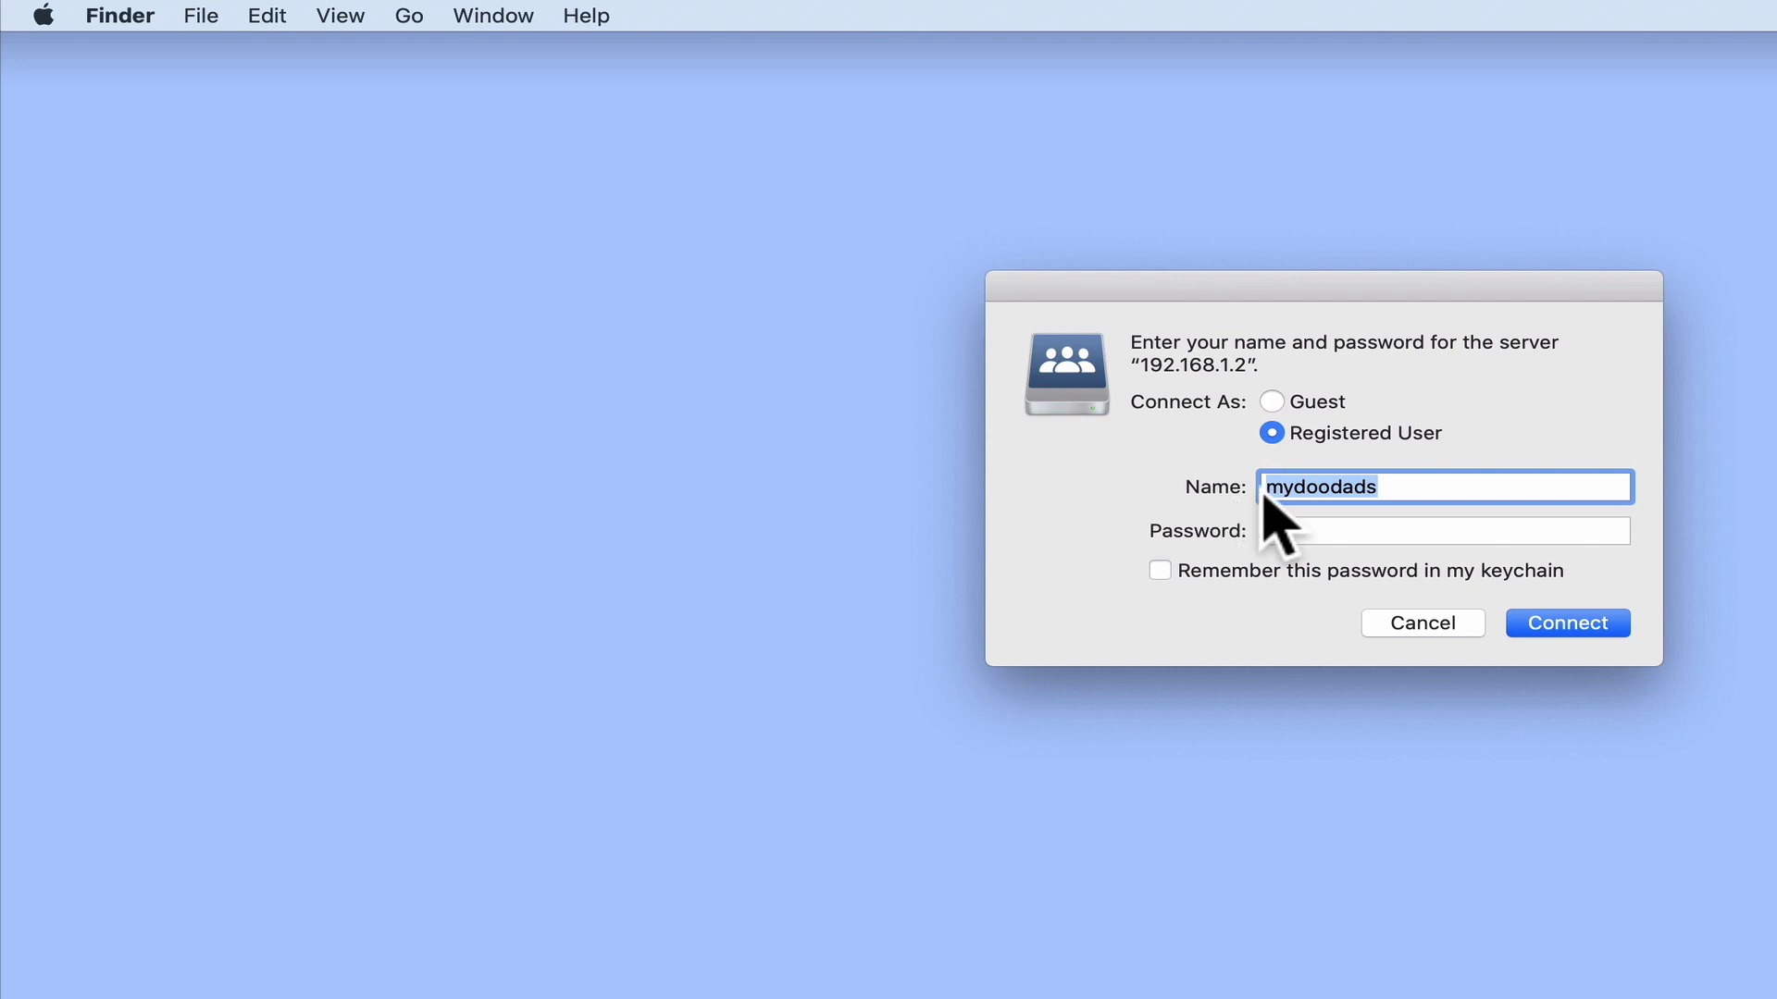
{"action": "type", "text": "Mr Meeseeks"}
{"action": "key", "text": "Tab"}
{"action": "type", "text": "********"}
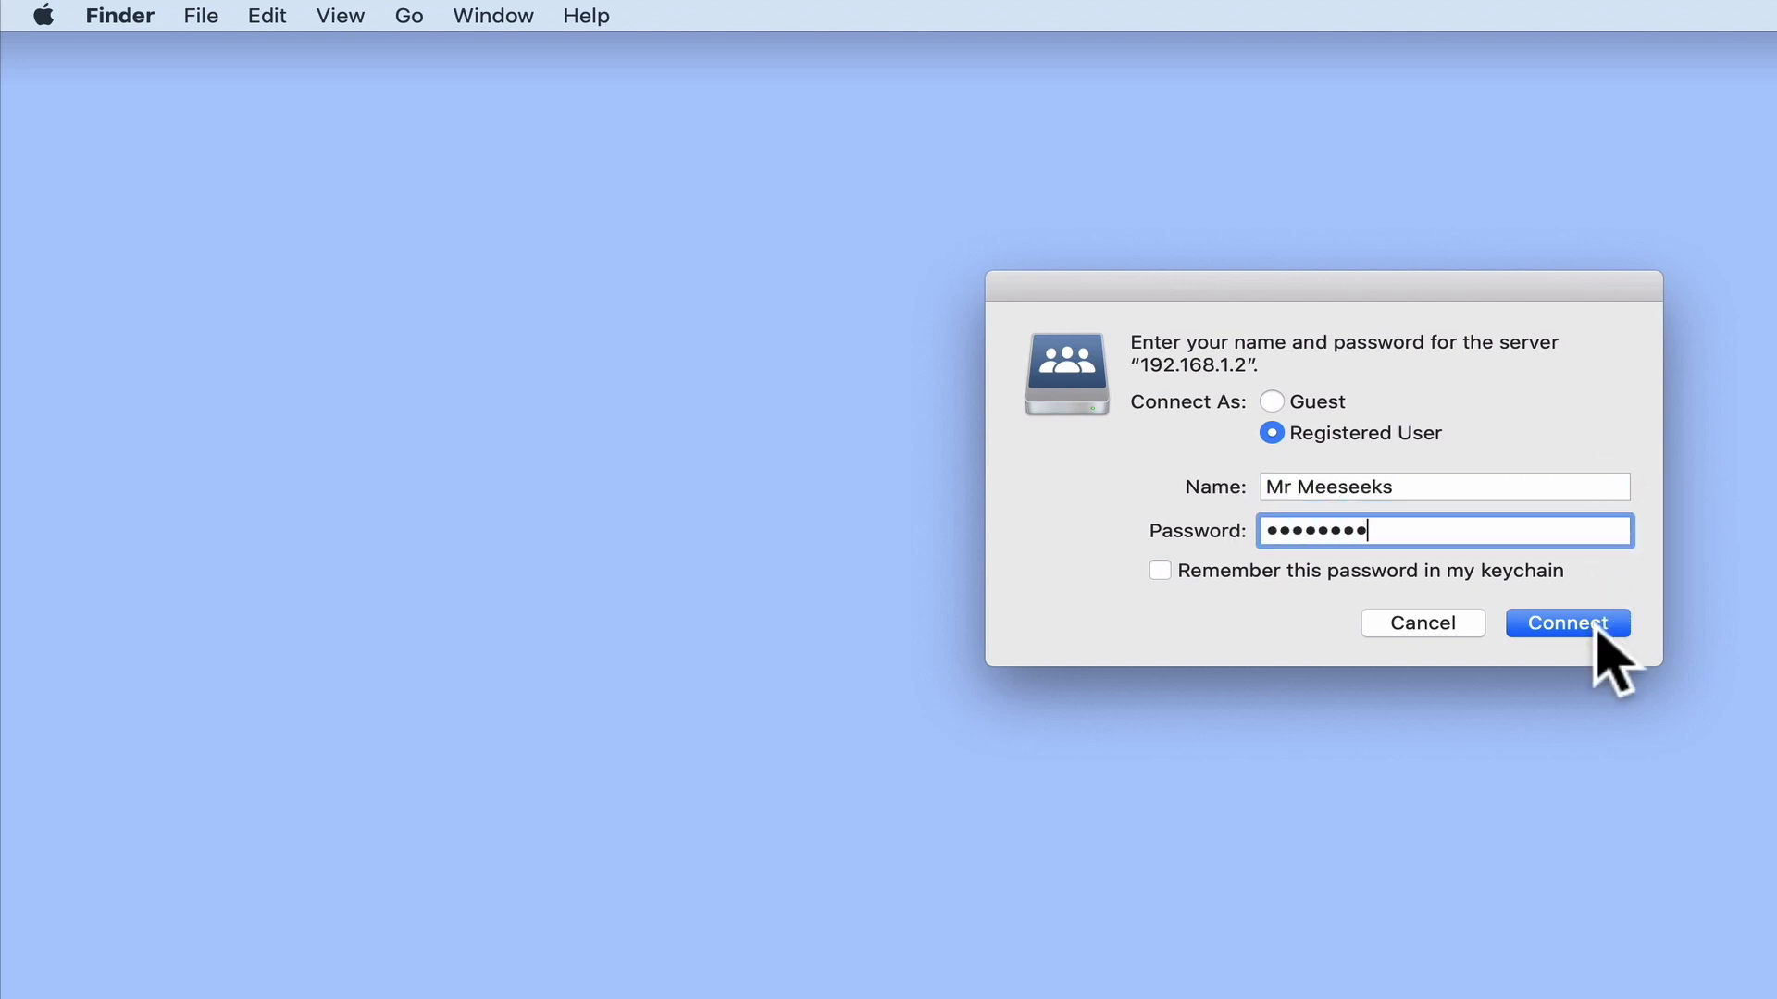
{"action": "left_click", "coordinate": [1591, 627]}
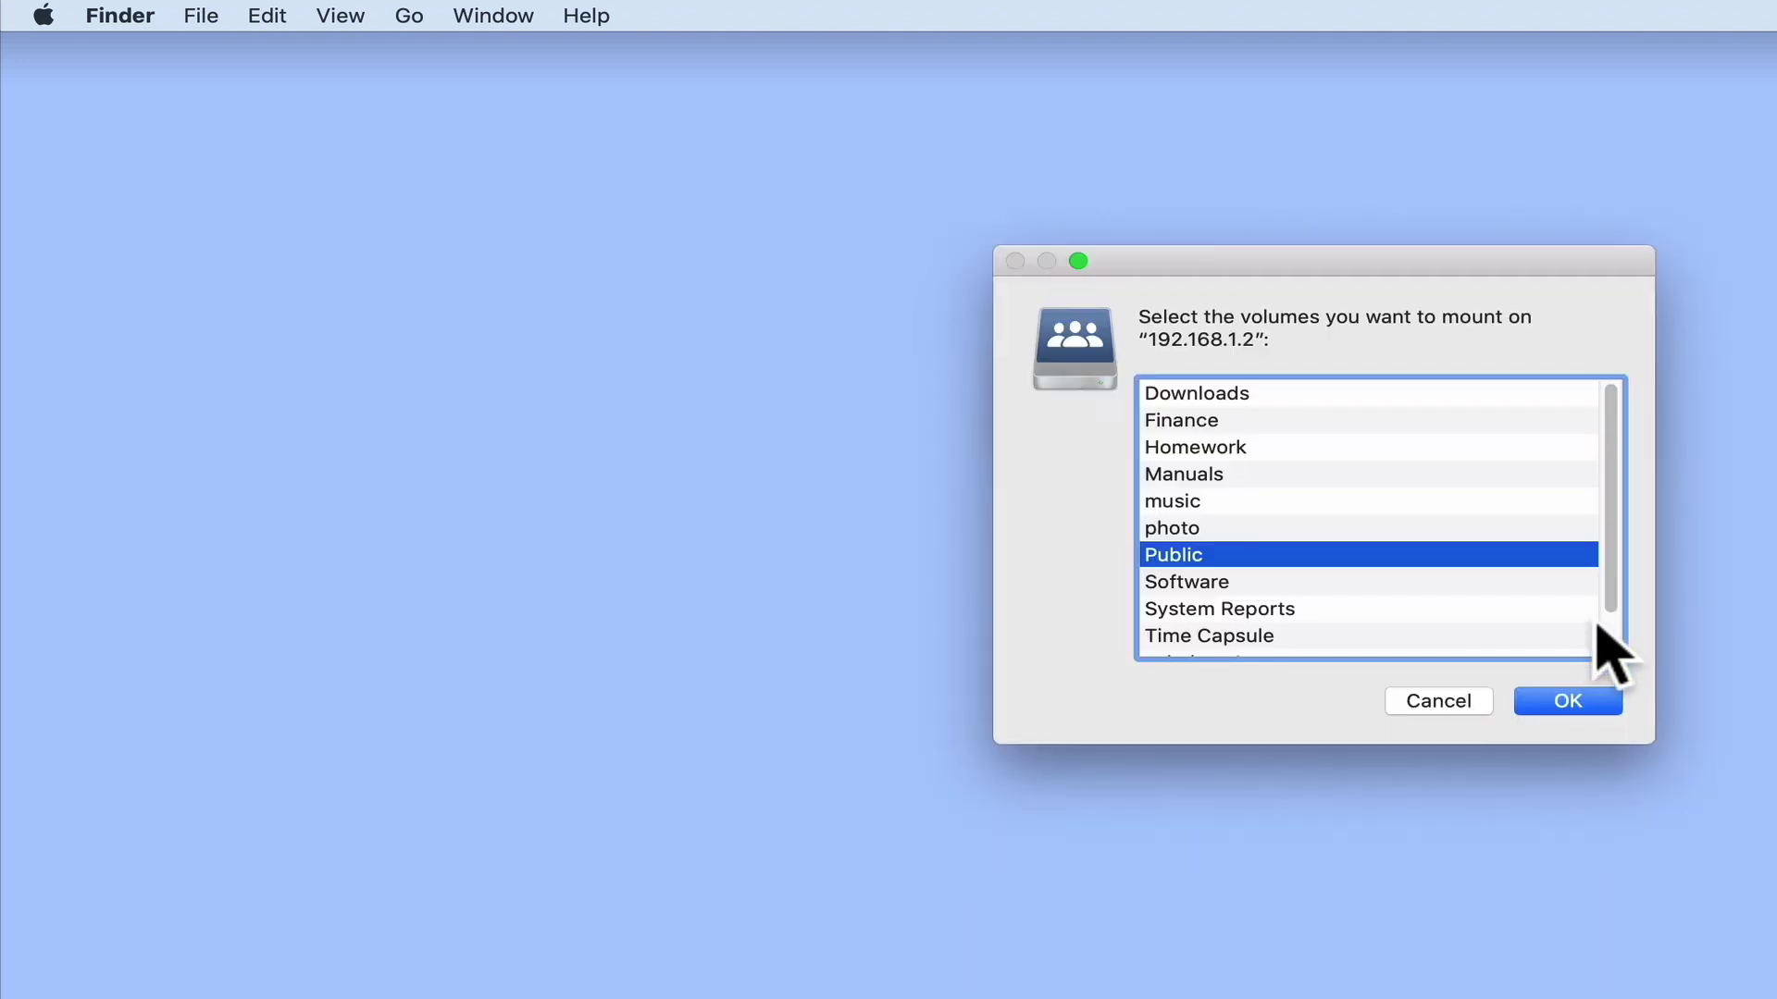
{"action": "left_click_drag", "start_coordinate": [1608, 579], "coordinate": [1608, 531]}
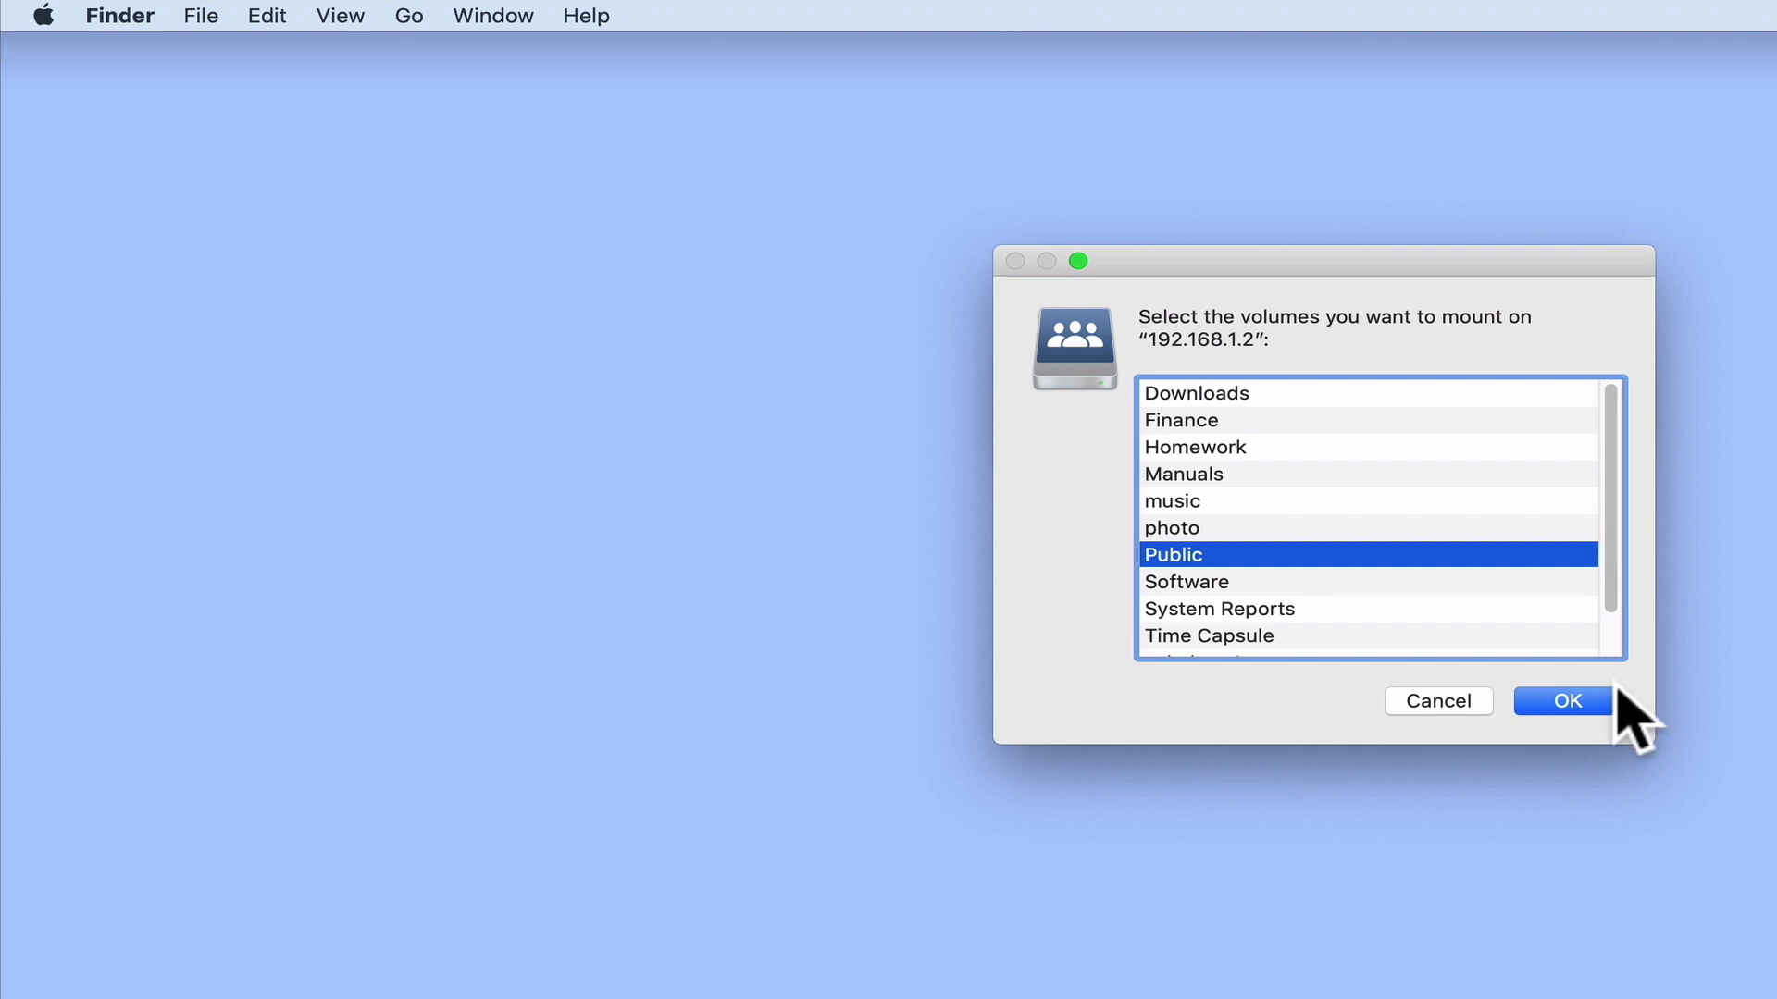
{"action": "left_click", "coordinate": [1579, 702]}
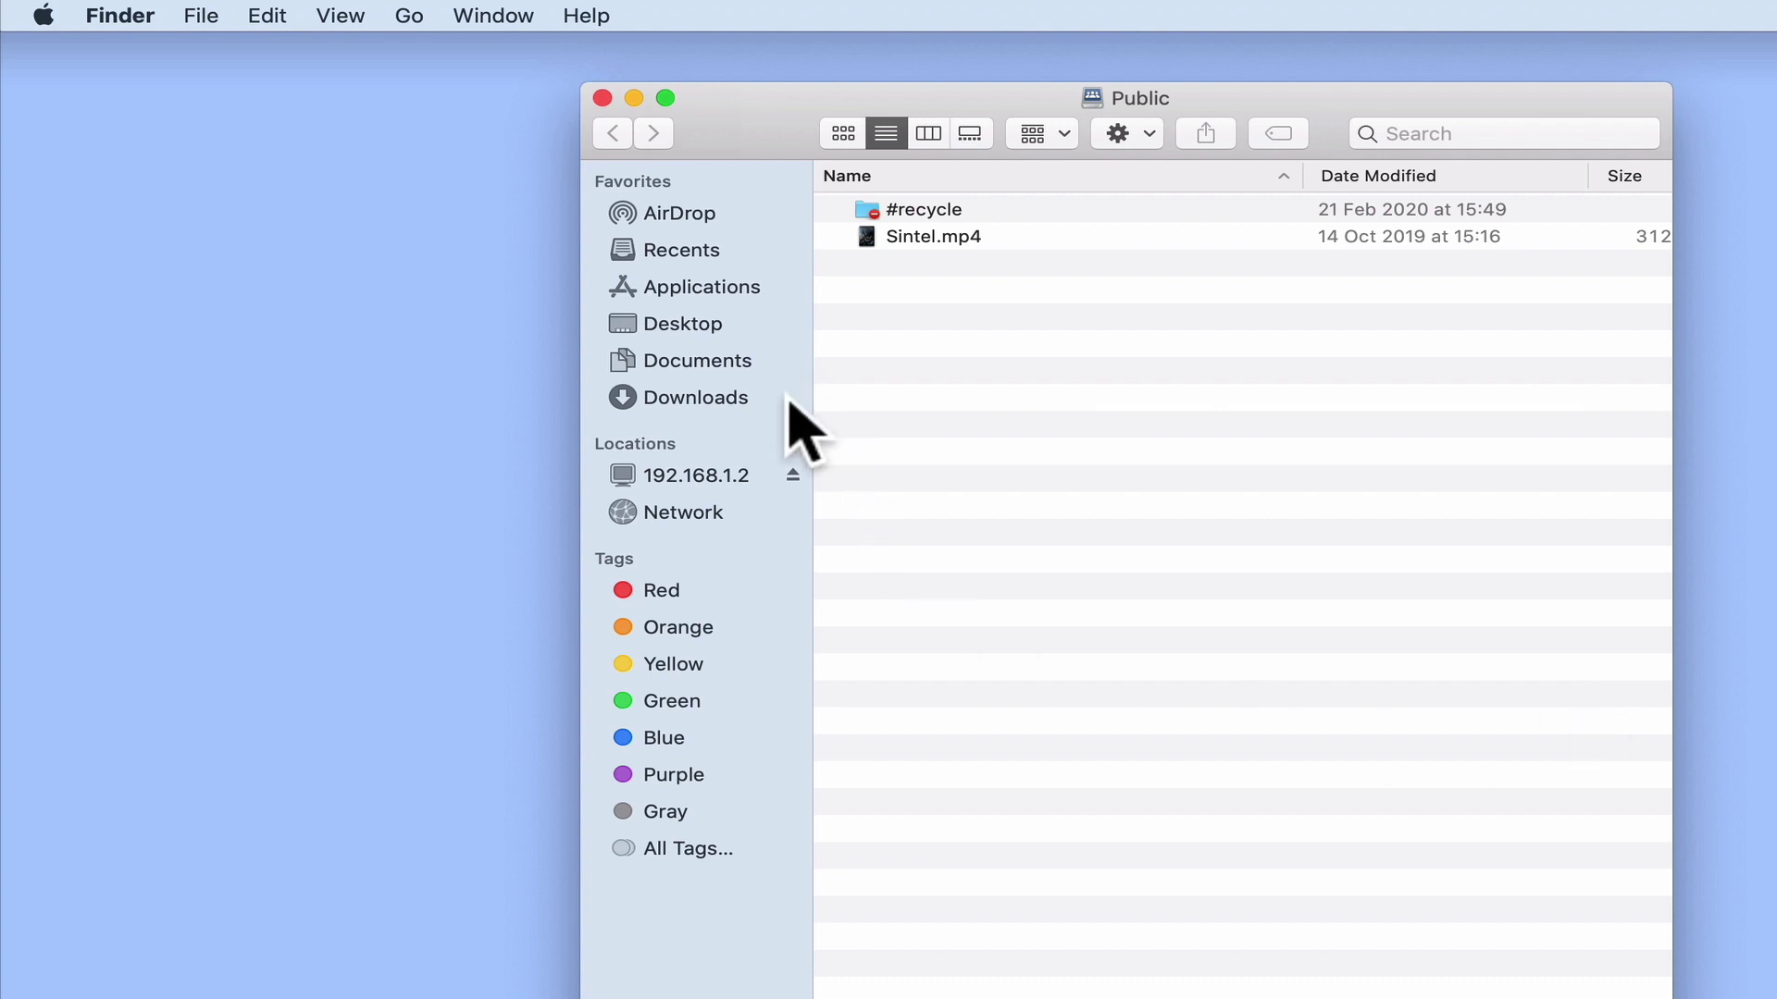
Eject the 192.168.1.2 server and disconnect from Mydoodads VPN (L2TP).
{"action": "left_click", "coordinate": [793, 476]}
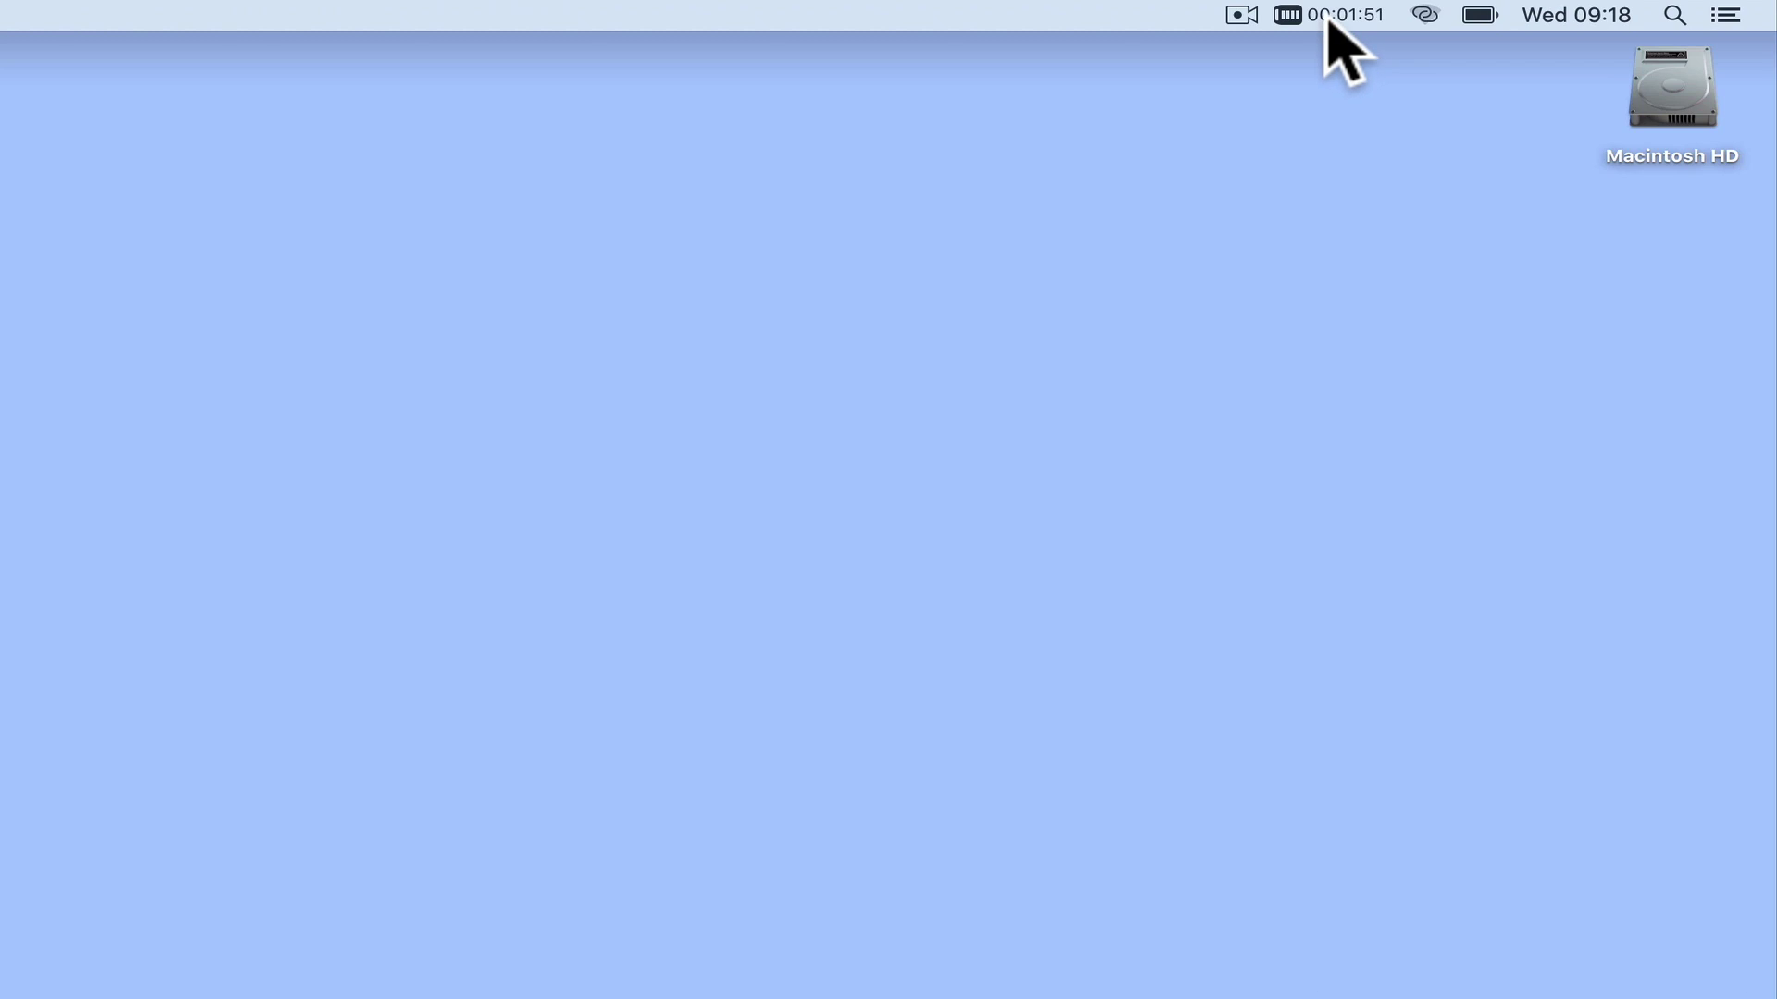
{"action": "left_click", "coordinate": [1325, 21]}
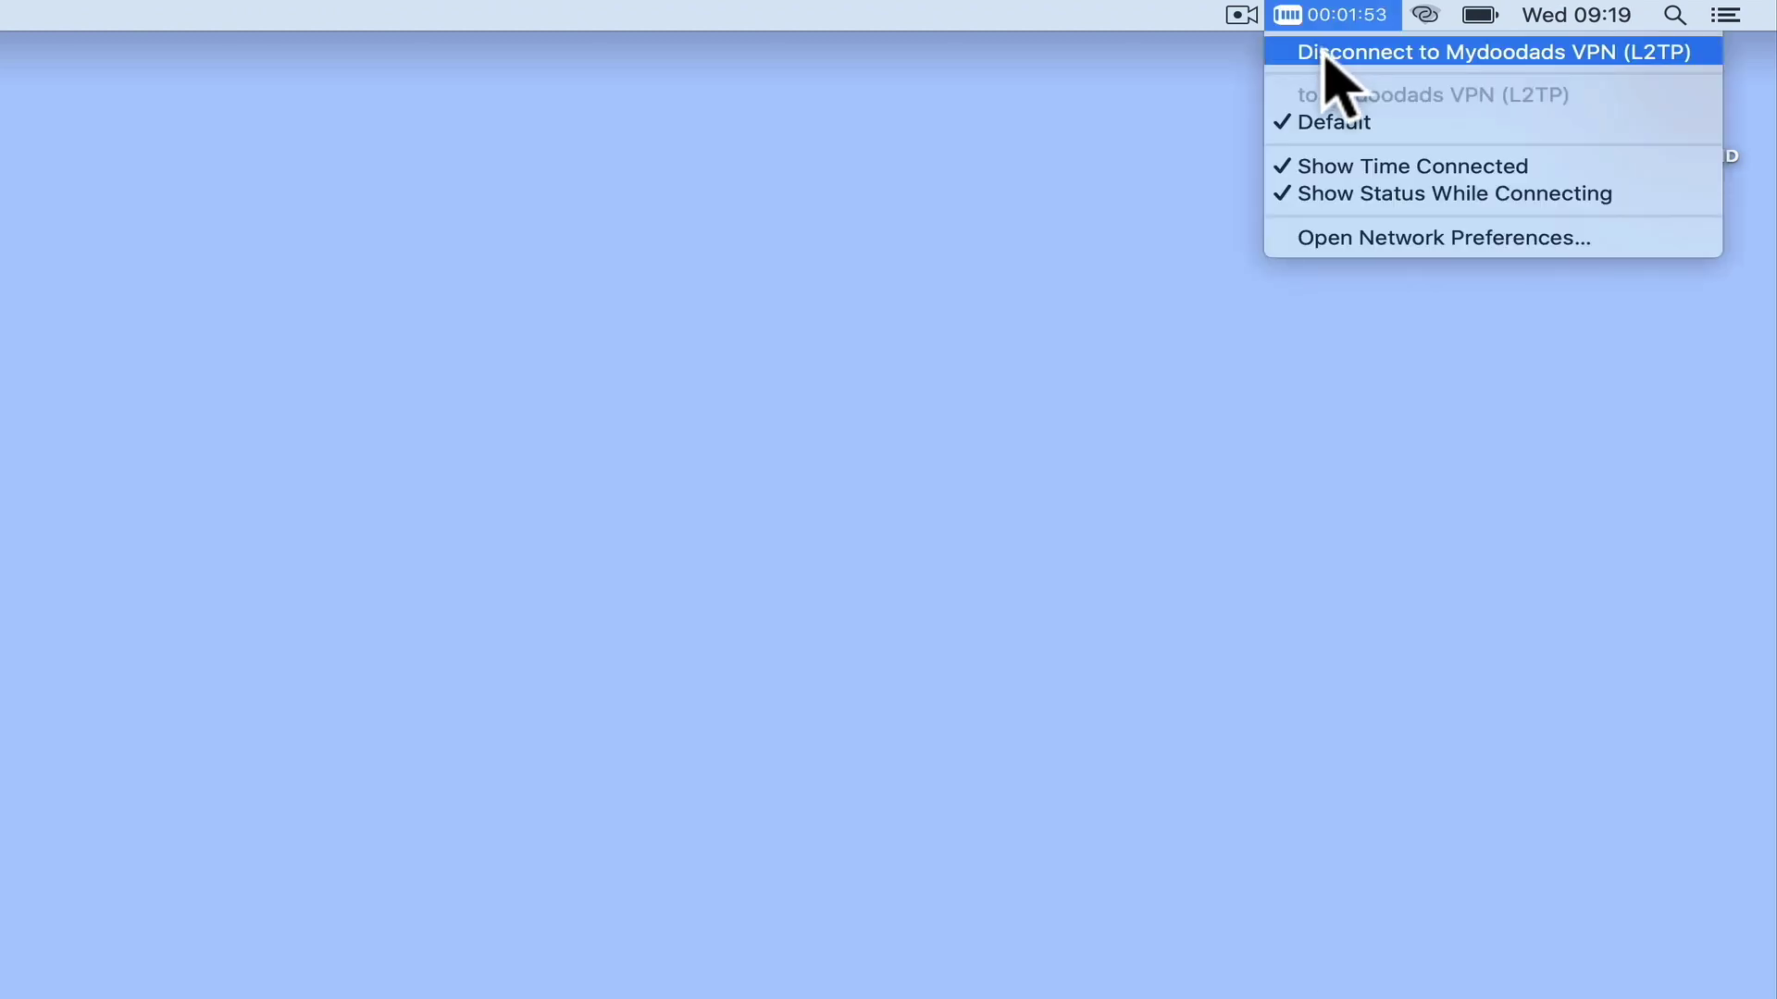
{"action": "left_click", "coordinate": [1325, 53]}
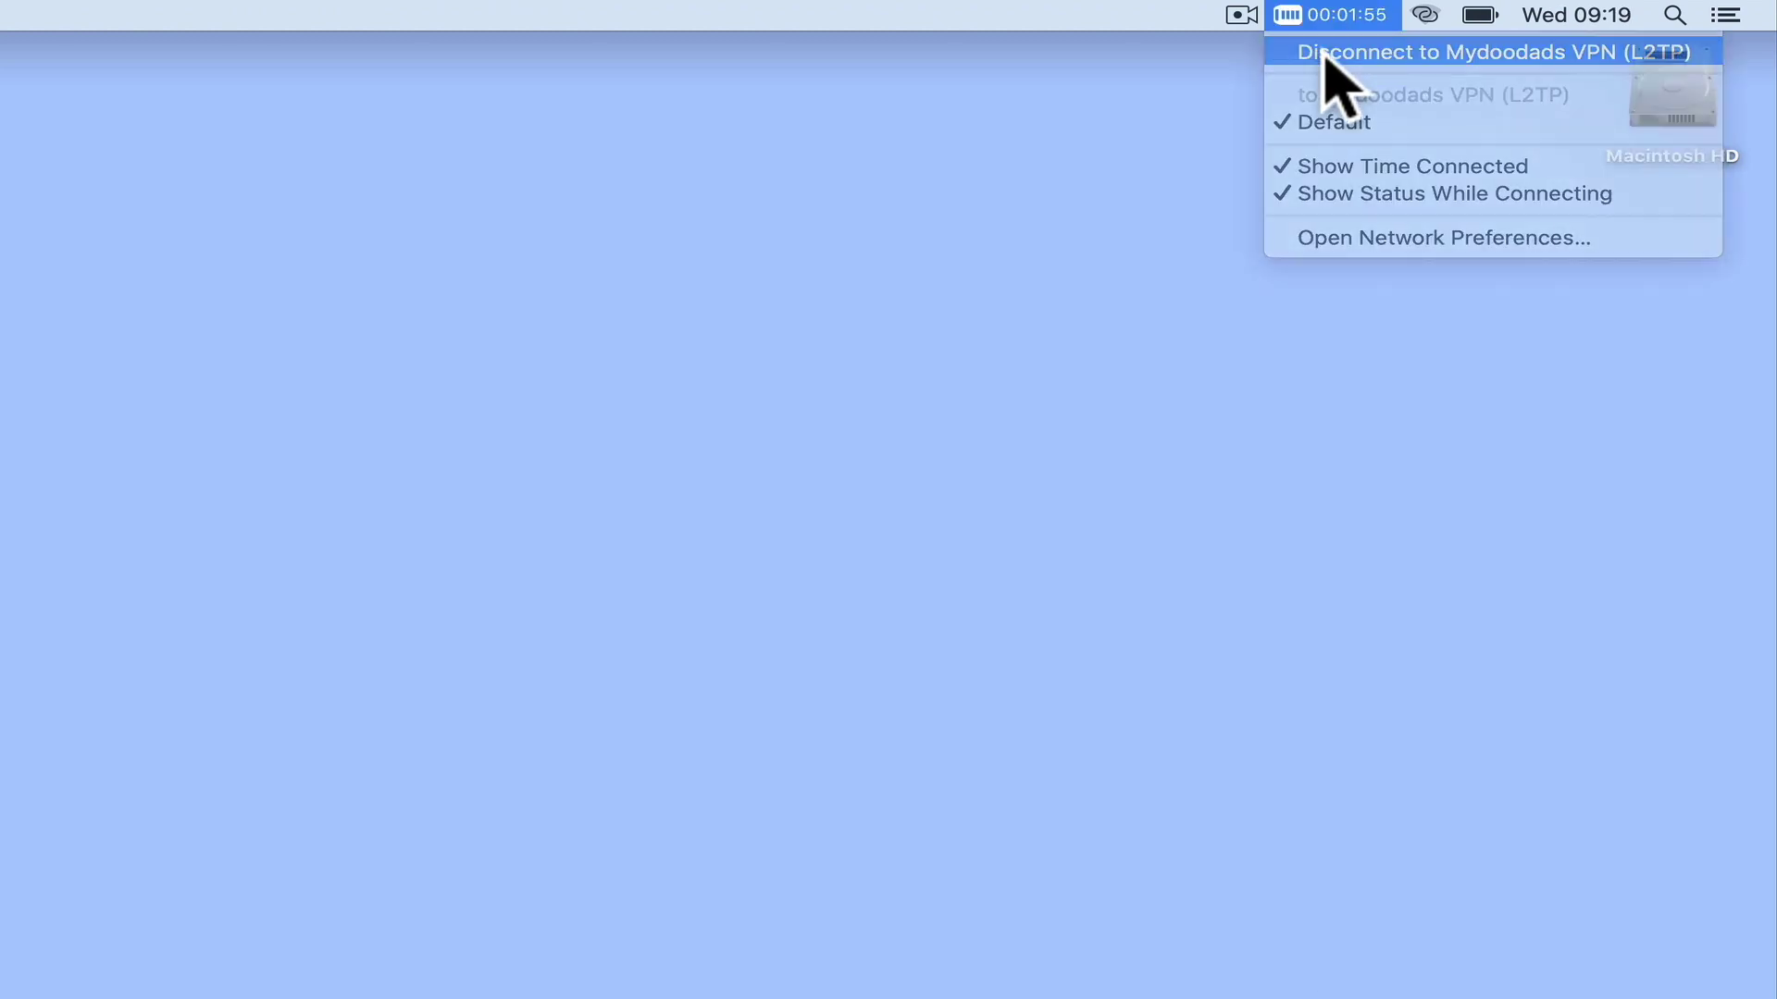